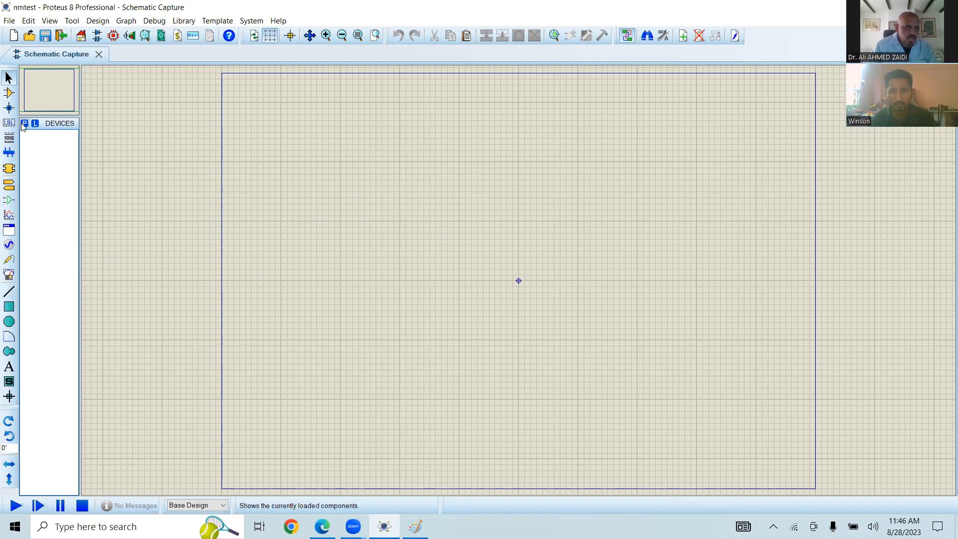
# Step: Browse the Capacitors category of the device library, listing the Polyester Layer and Electrolytic Aluminum sub-categories
pyautogui.click(25, 123)
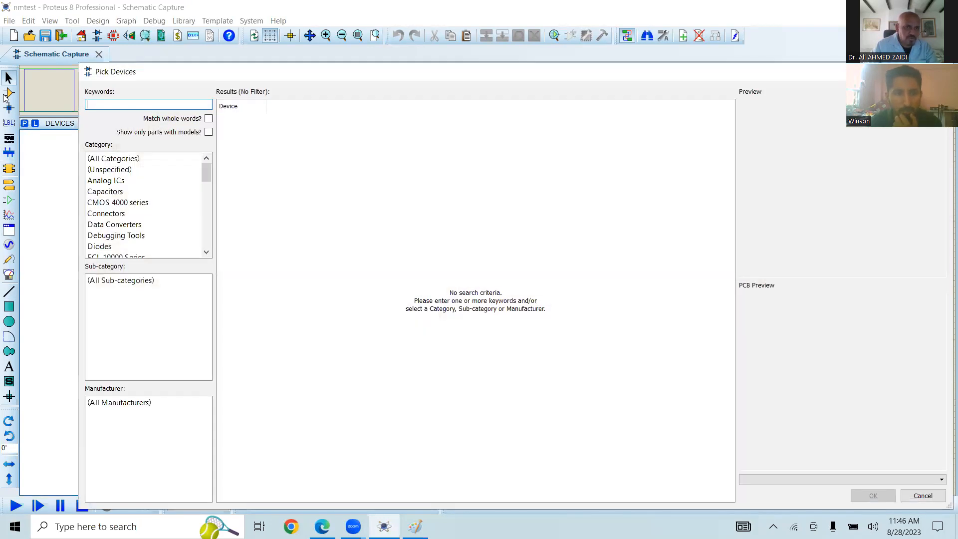
pyautogui.click(118, 192)
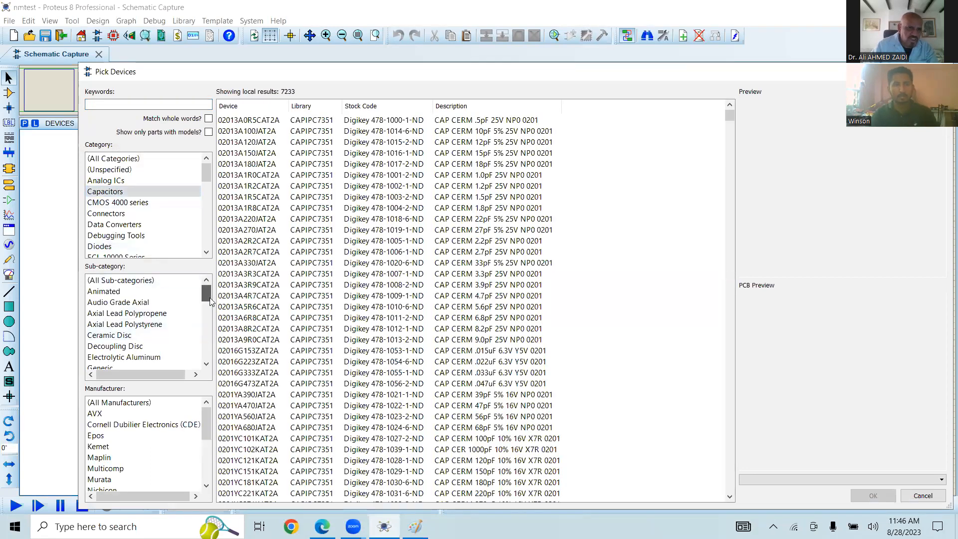
pyautogui.scroll(-5, 132, 339)
pyautogui.scroll(-5, 129, 344)
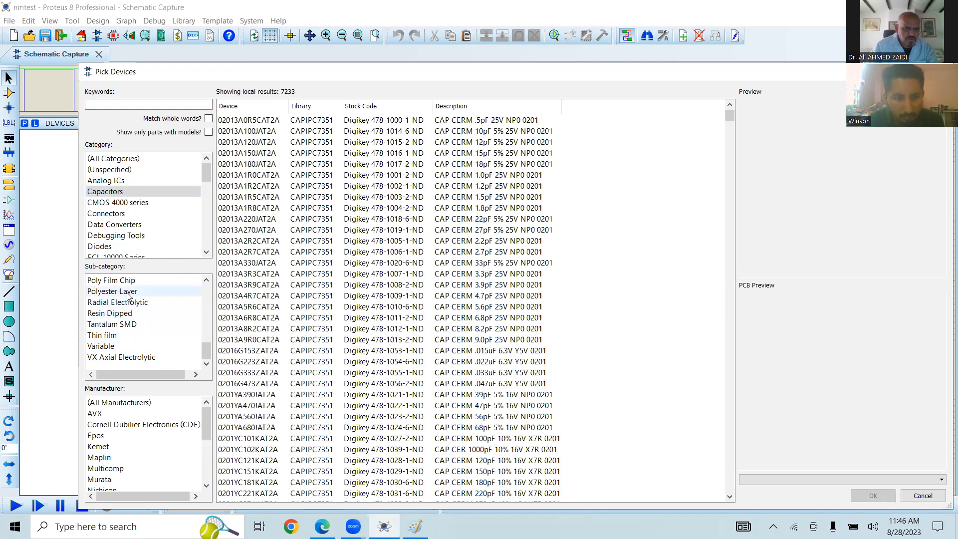
pyautogui.scroll(1, 129, 294)
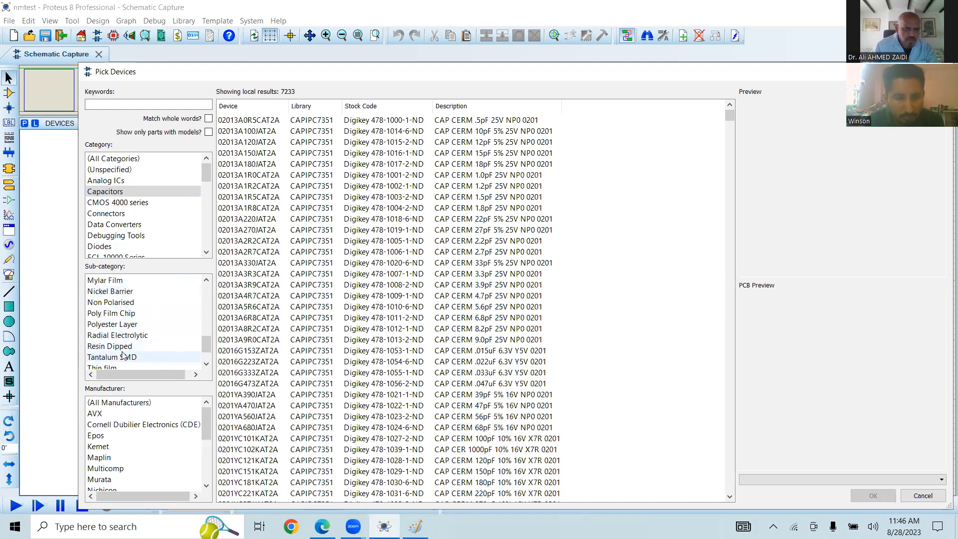
pyautogui.click(108, 325)
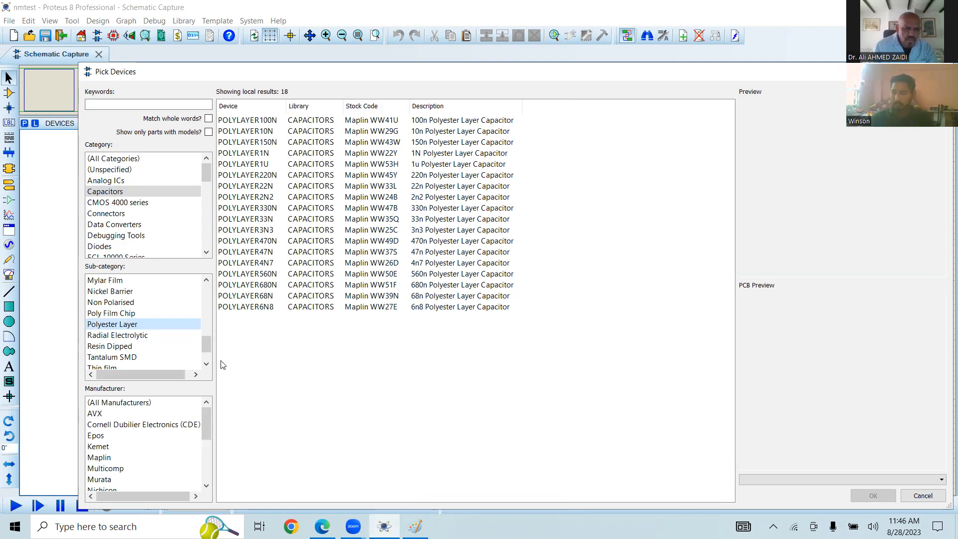
pyautogui.moveTo(213, 345); pyautogui.dragTo(212, 336)
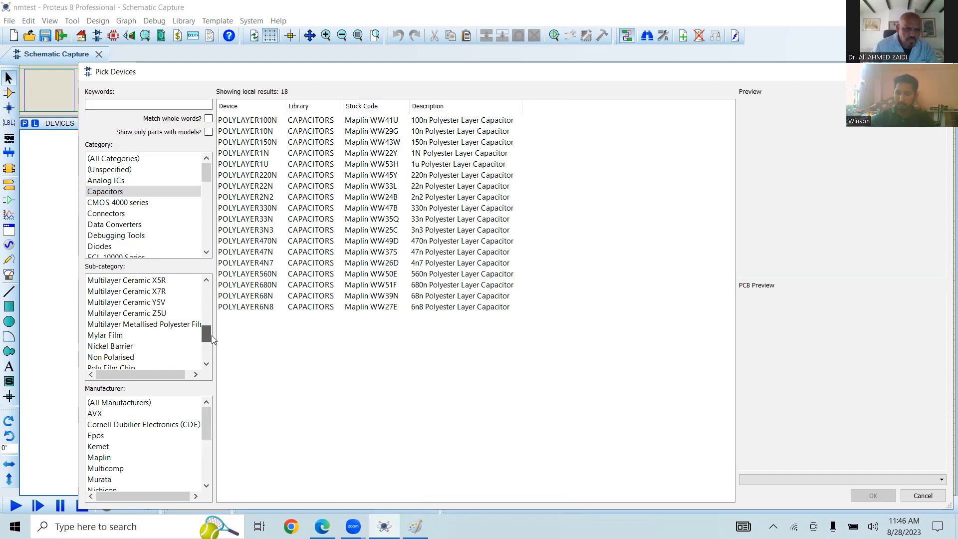
pyautogui.moveTo(212, 336)
pyautogui.mouseDown()
pyautogui.moveTo(212, 314)
pyautogui.moveTo(208, 320)
pyautogui.mouseUp()
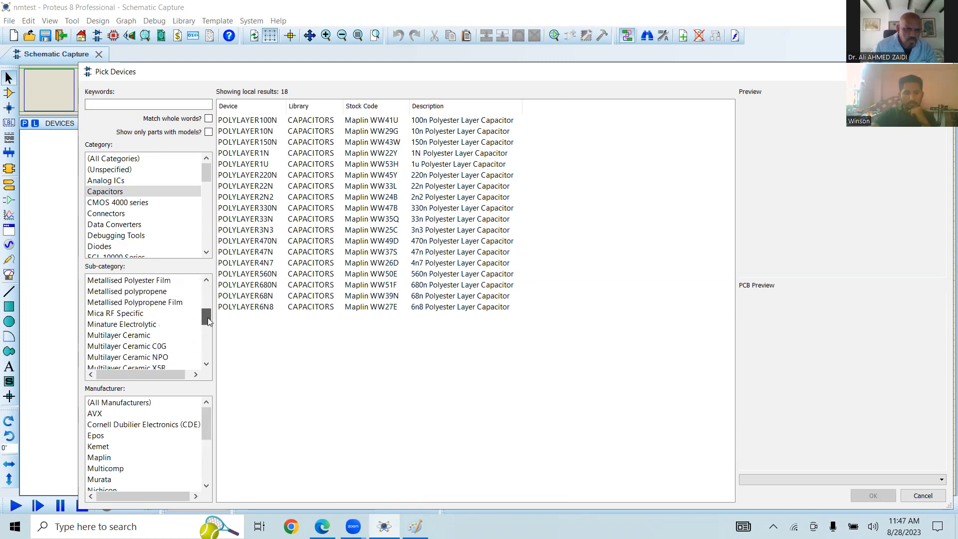
pyautogui.scroll(6, 155, 357)
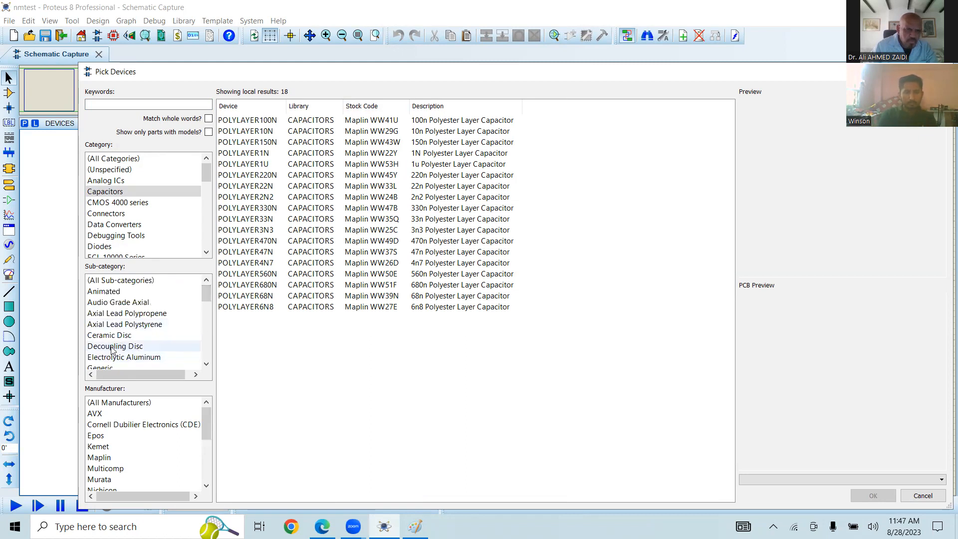
pyautogui.click(147, 358)
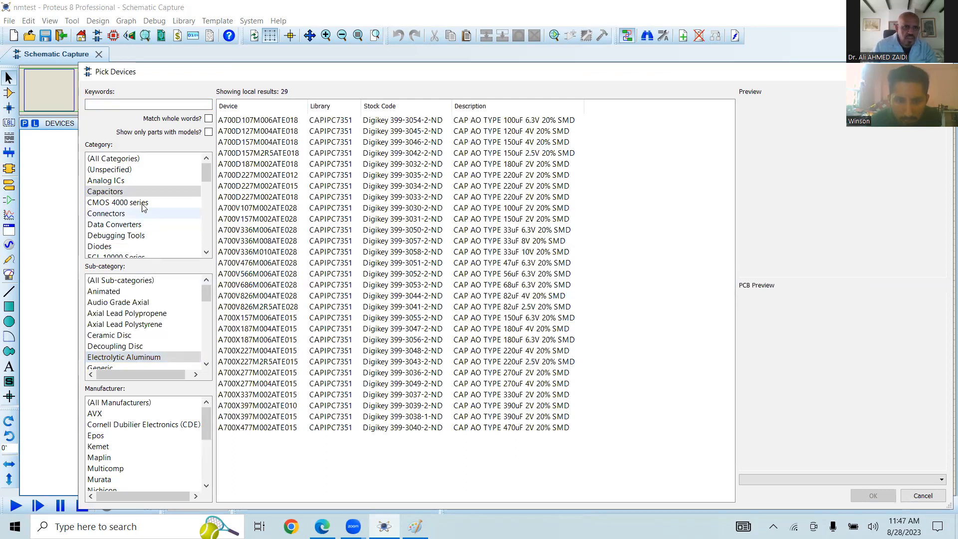
# Step: Search the device library for 220uf in Electrolytic Aluminum, pick A700X227M004ATE015 and place it in the upper-left area of the sheet
pyautogui.click(123, 103)
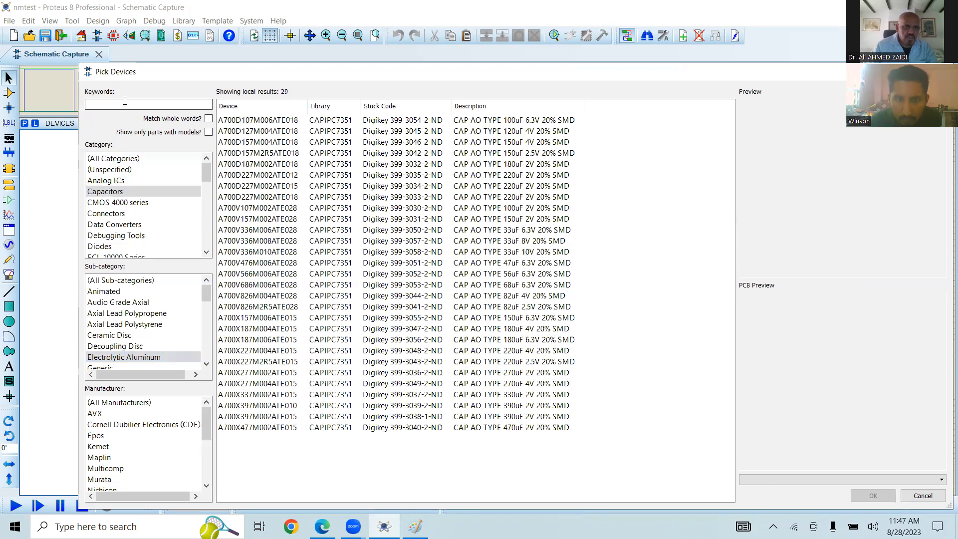
pyautogui.write('22')
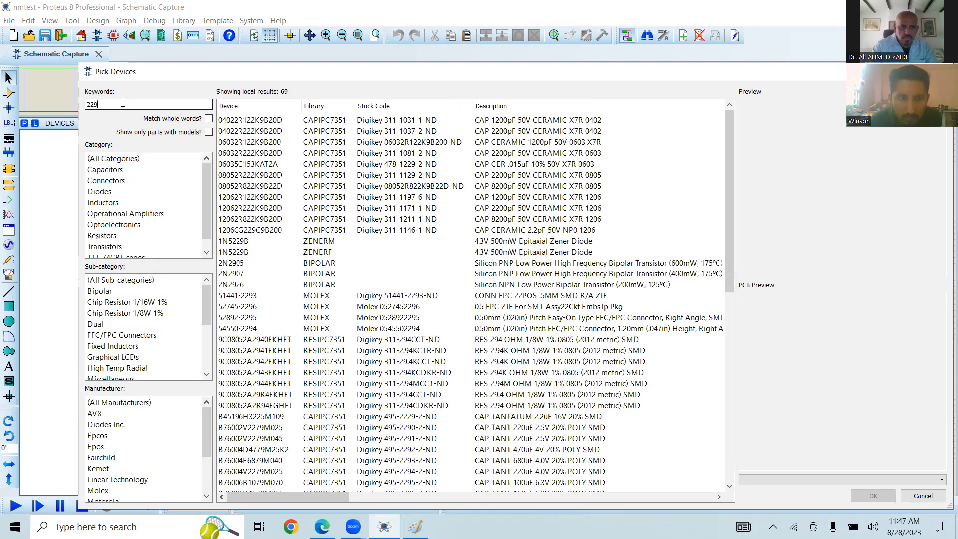
pyautogui.write('0u')
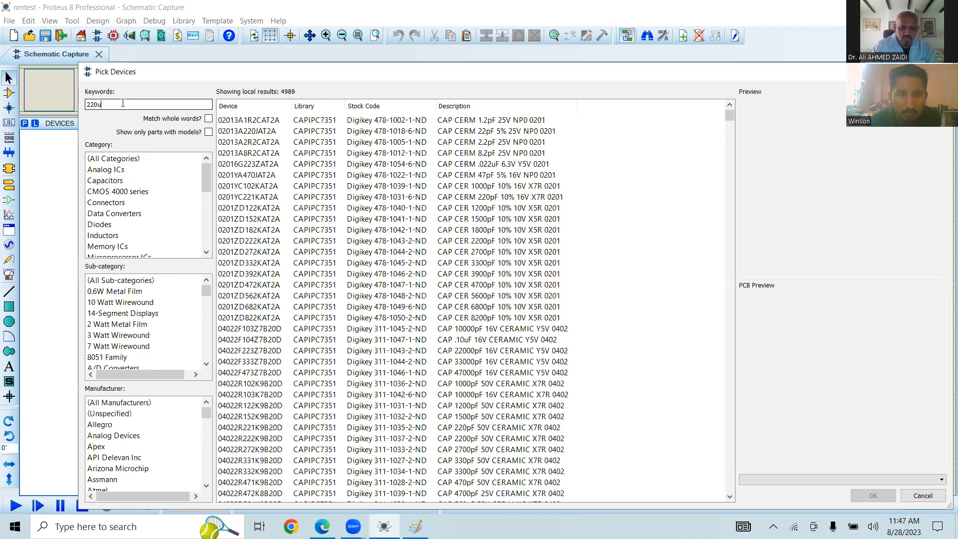
pyautogui.write('f')
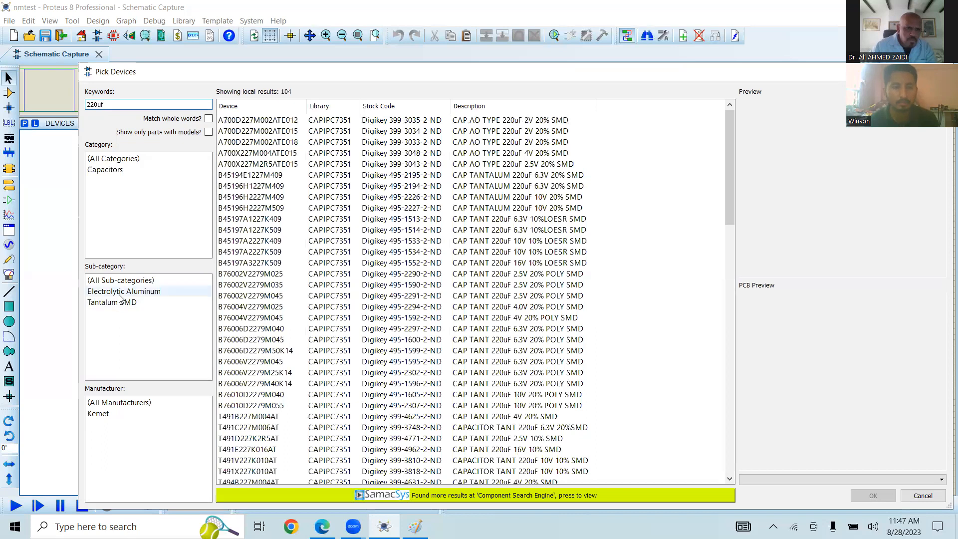
pyautogui.click(134, 293)
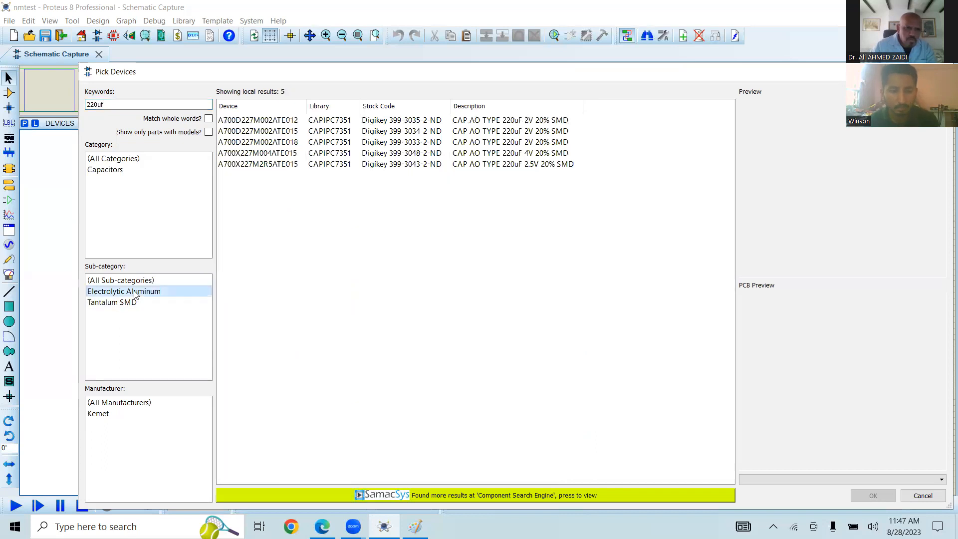
pyautogui.click(473, 154)
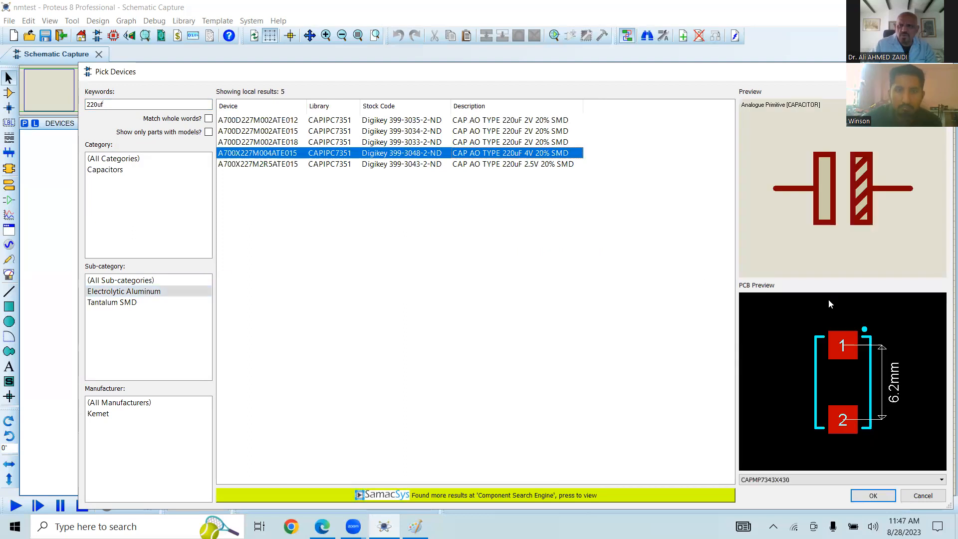
pyautogui.click(873, 496)
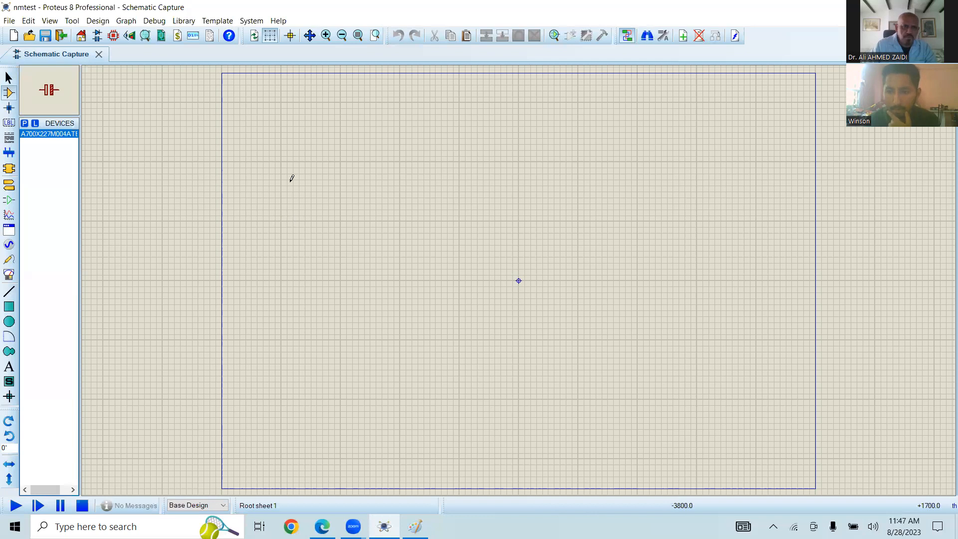
pyautogui.click(293, 162)
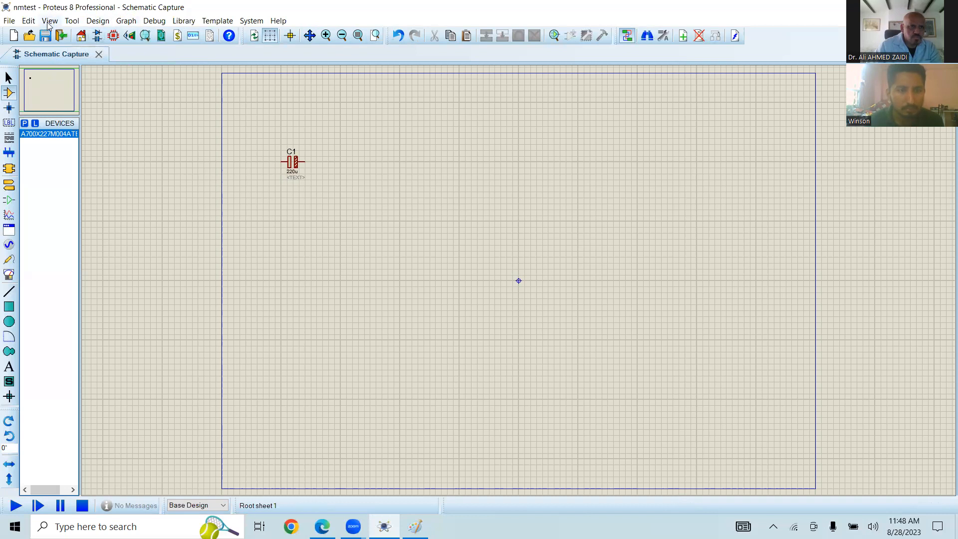
pyautogui.click(69, 21)
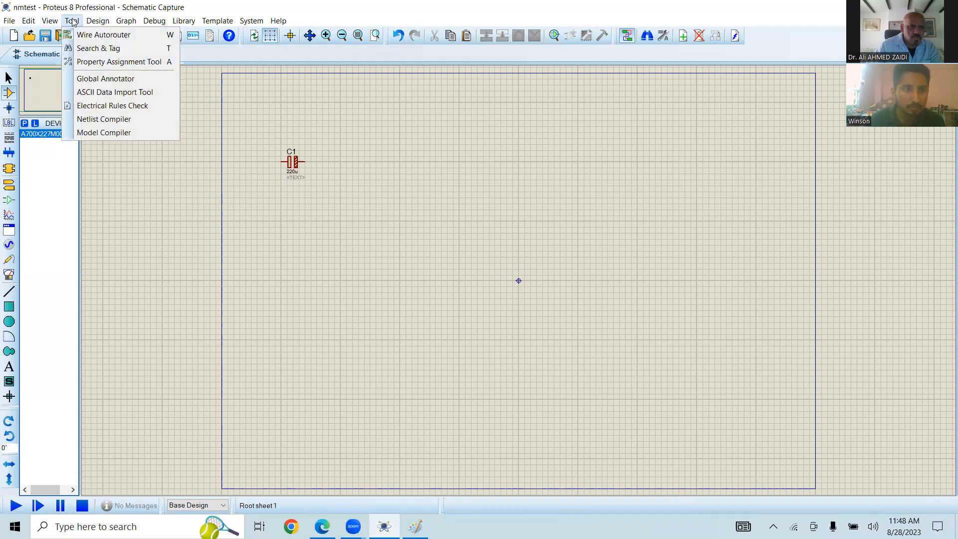
pyautogui.moveTo(100, 21)
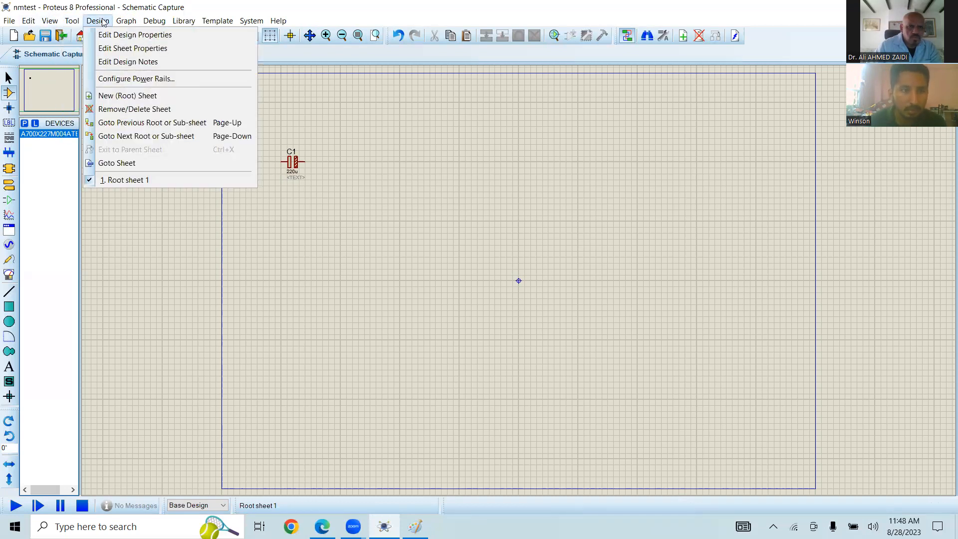
pyautogui.moveTo(156, 24)
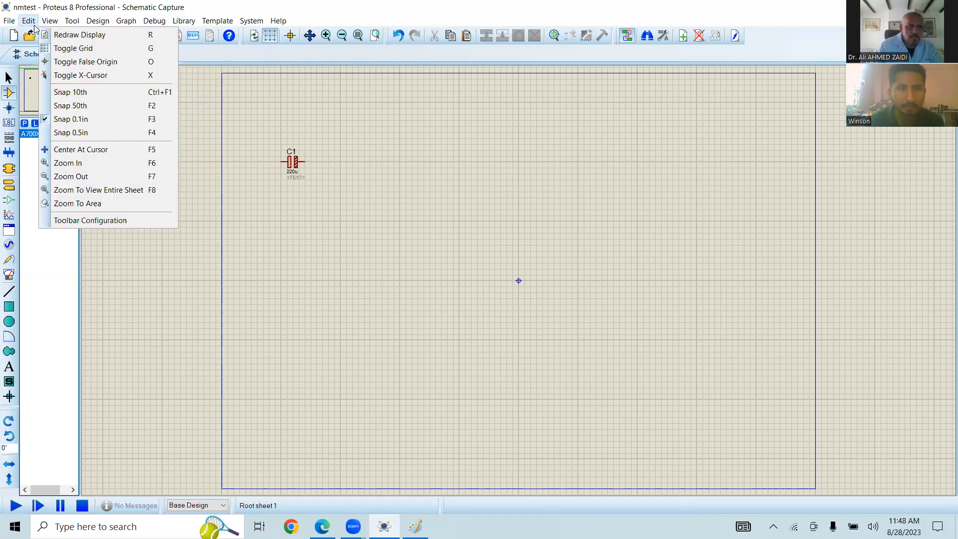
pyautogui.moveTo(28, 25)
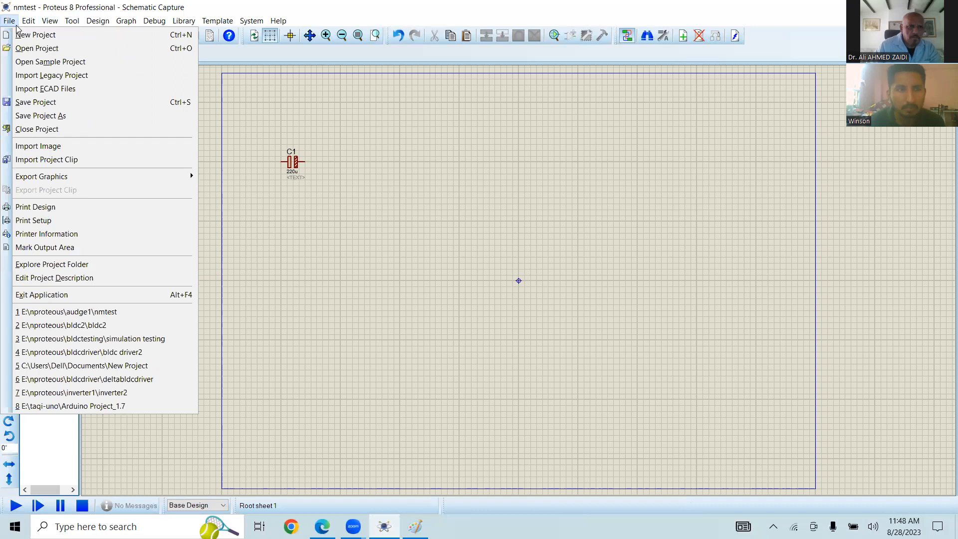
pyautogui.click(215, 54)
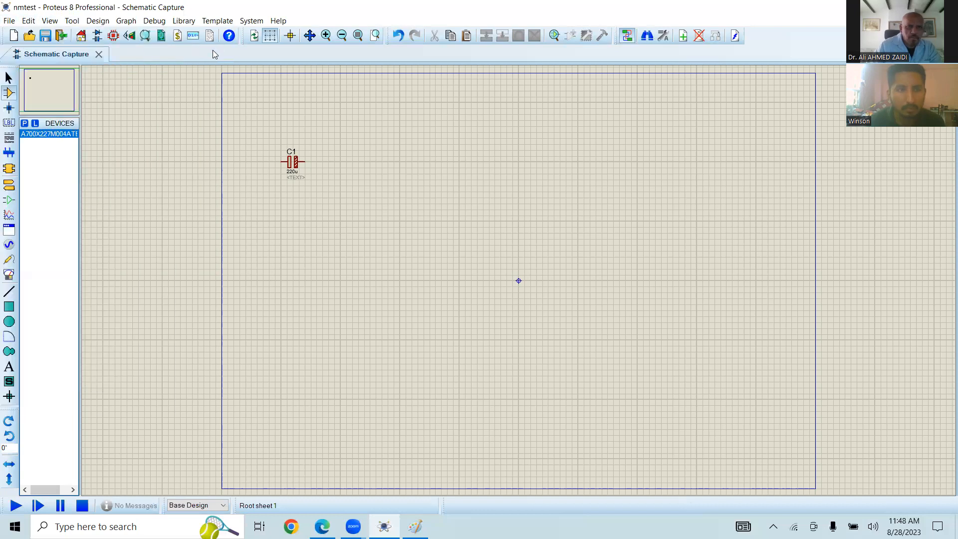
# Step: Open the PCB layout and place component C1 in the upper-left part of the work area
pyautogui.click(115, 36)
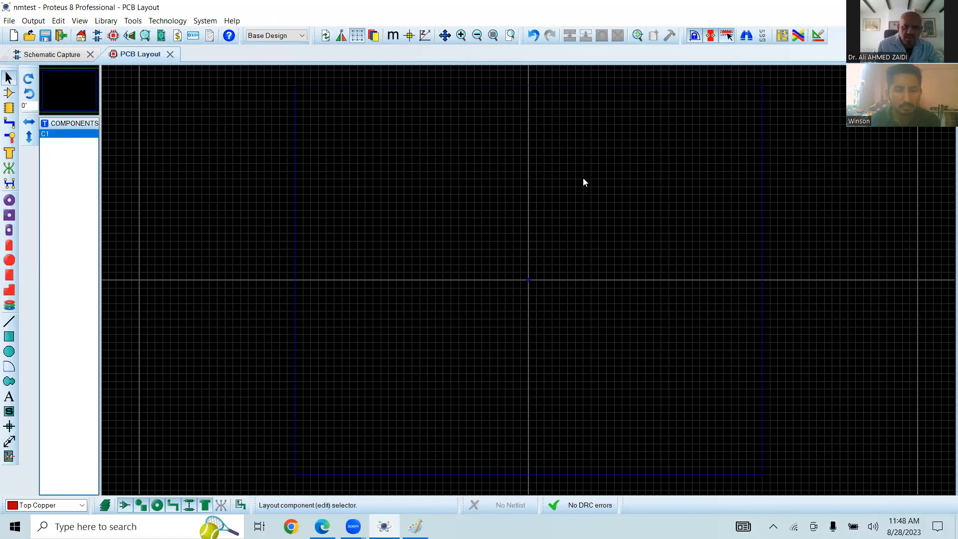
pyautogui.rightClick(454, 198)
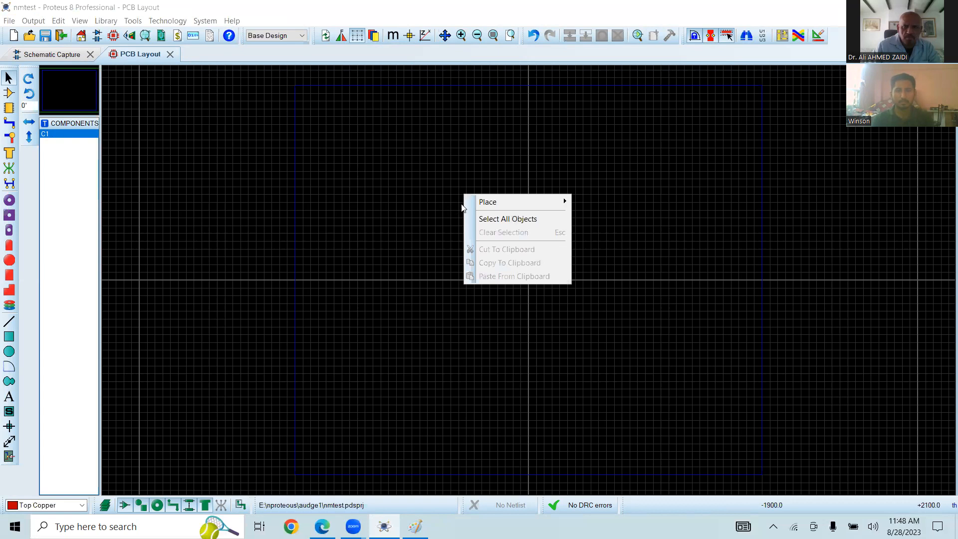
pyautogui.moveTo(497, 204)
pyautogui.moveTo(618, 217)
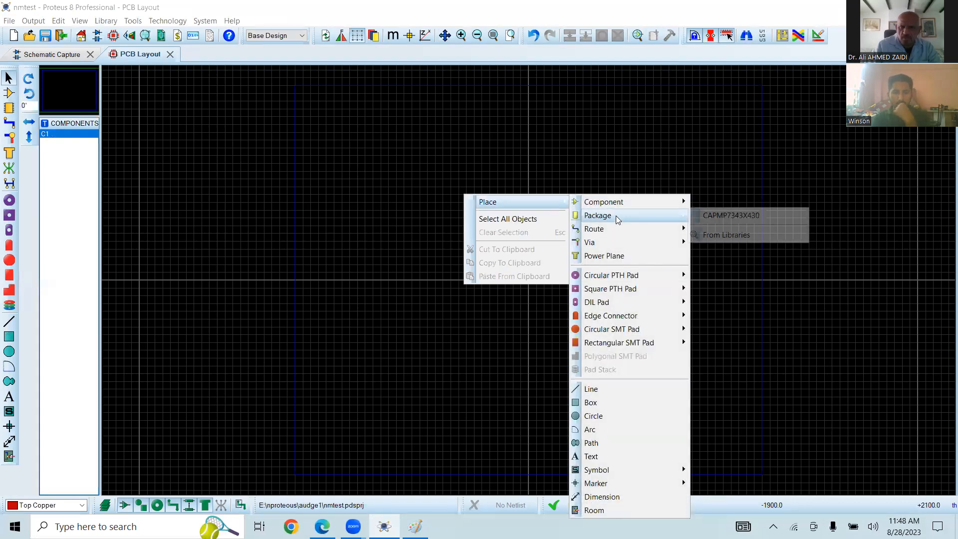
pyautogui.moveTo(646, 206)
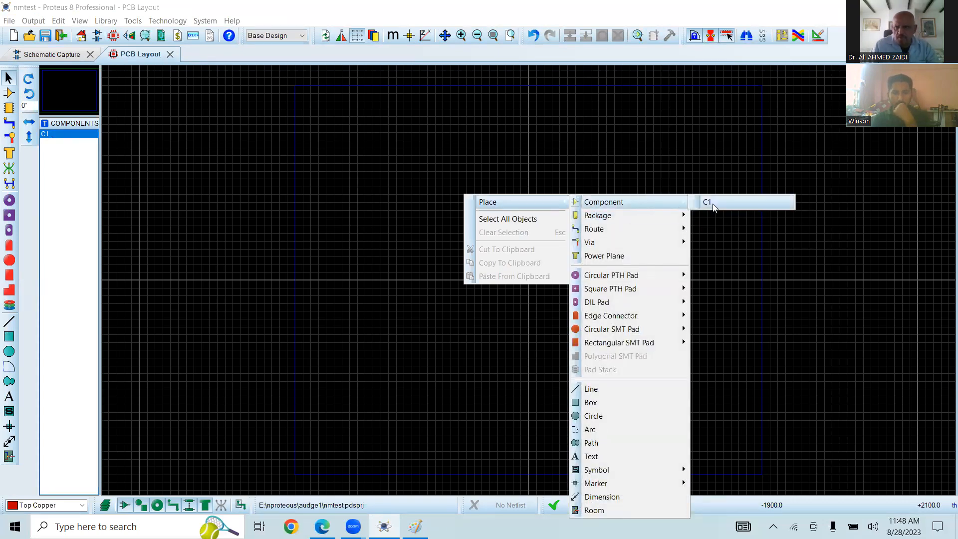
pyautogui.click(718, 203)
pyautogui.click(408, 198)
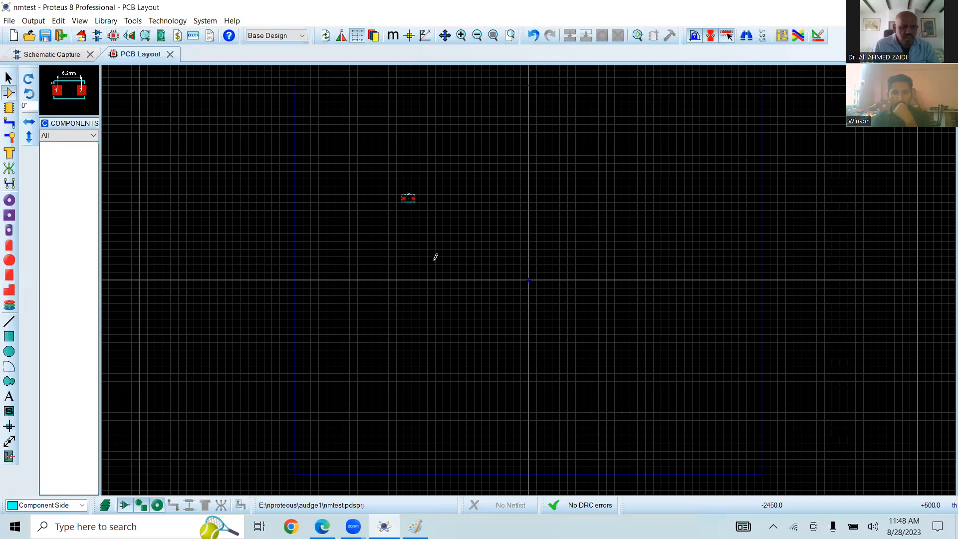
pyautogui.scroll(4, 402, 202)
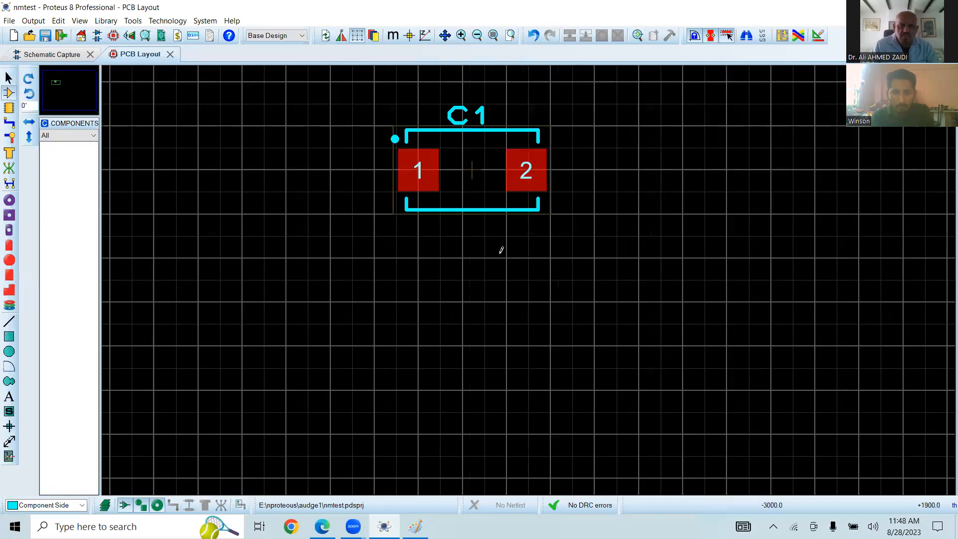
pyautogui.scroll(-2, 531, 276)
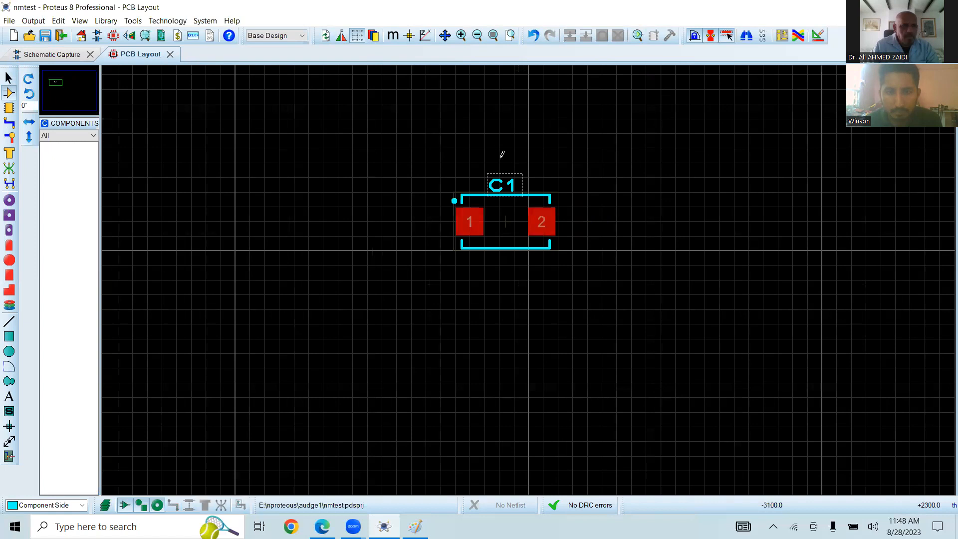
pyautogui.click(475, 283)
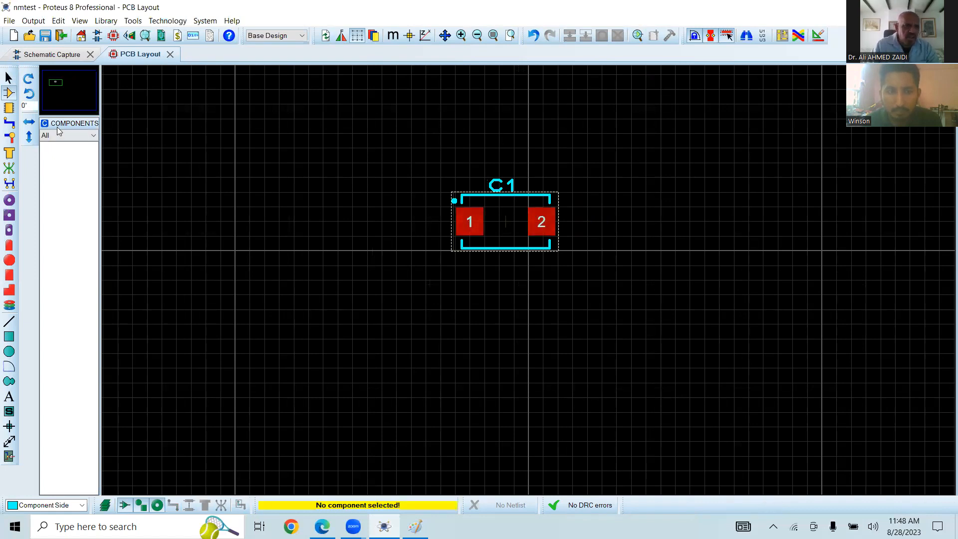
# Step: Return to the schematic, list the Resistors category in the device library and preview the 10K potentiometer 3005P-1-103
pyautogui.click(53, 54)
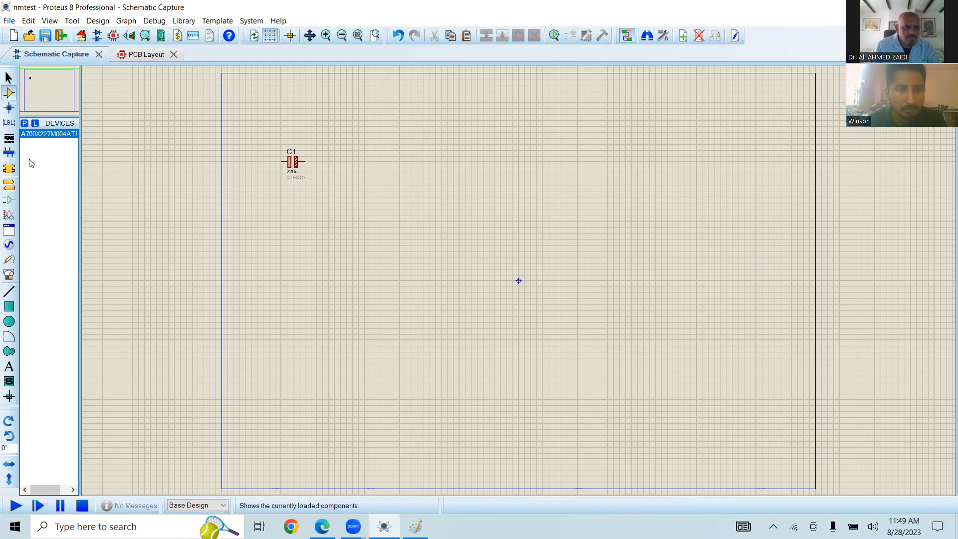
pyautogui.click(31, 136)
pyautogui.click(25, 123)
pyautogui.scroll(-3, 125, 219)
pyautogui.scroll(-2, 126, 230)
pyautogui.click(127, 236)
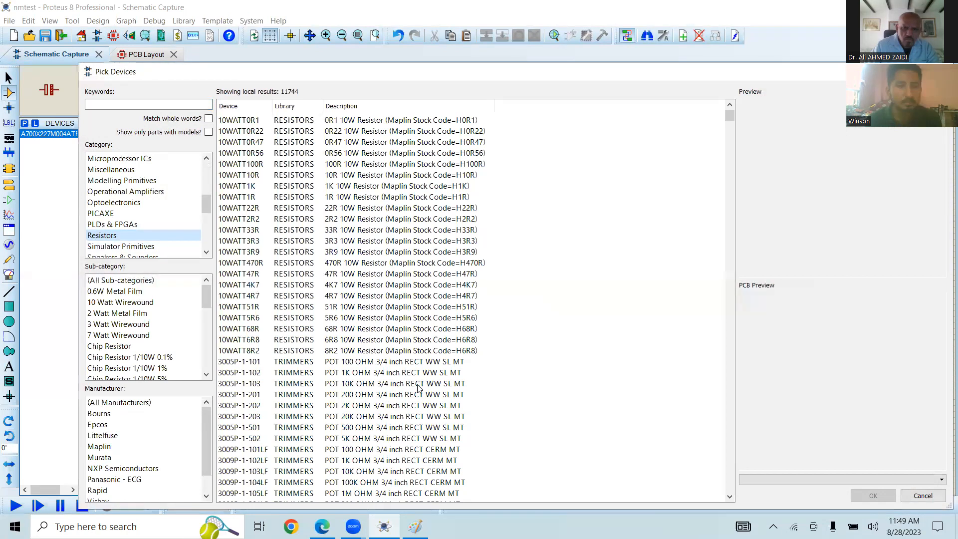
pyautogui.click(357, 384)
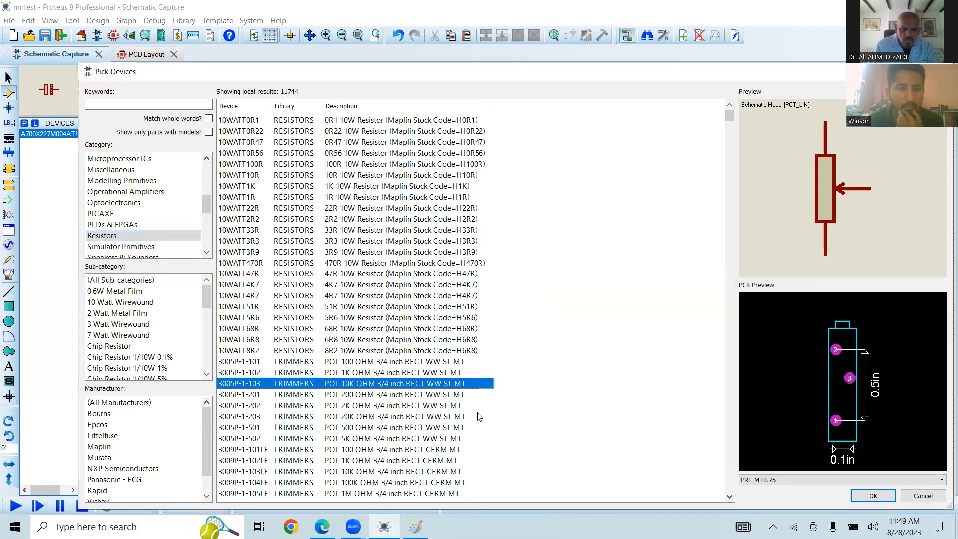
# Step: Browse the Resistors devices and list the Chip Resistor sub-category in the device library
pyautogui.scroll(-5, 384, 393)
pyautogui.scroll(-14, 385, 393)
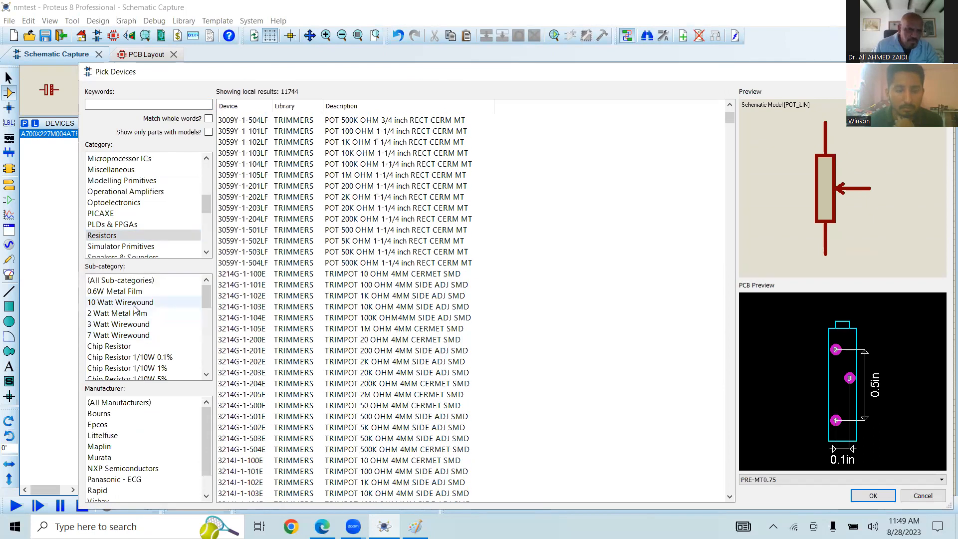
pyautogui.click(114, 346)
pyautogui.scroll(-2, 160, 330)
pyautogui.scroll(-5, 150, 329)
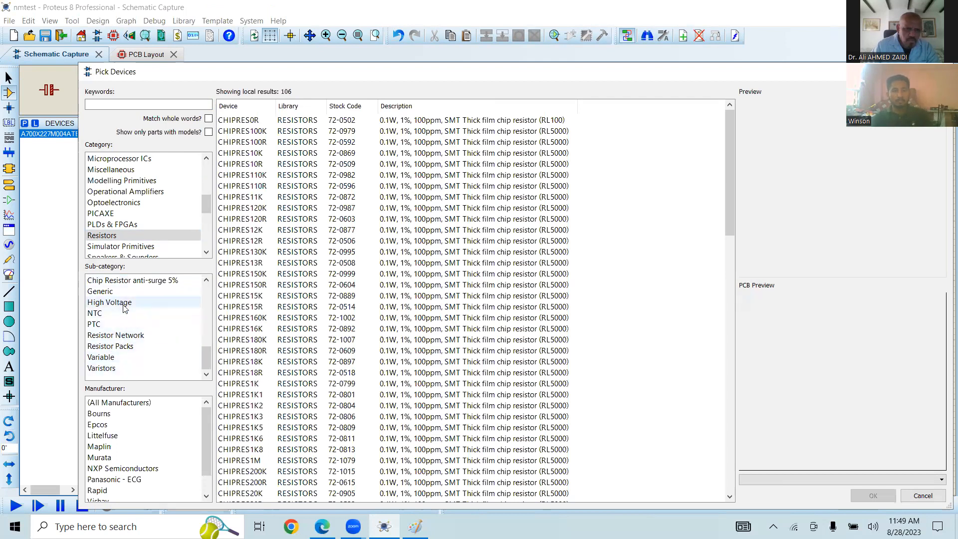
pyautogui.scroll(7, 125, 309)
pyautogui.scroll(1, 124, 308)
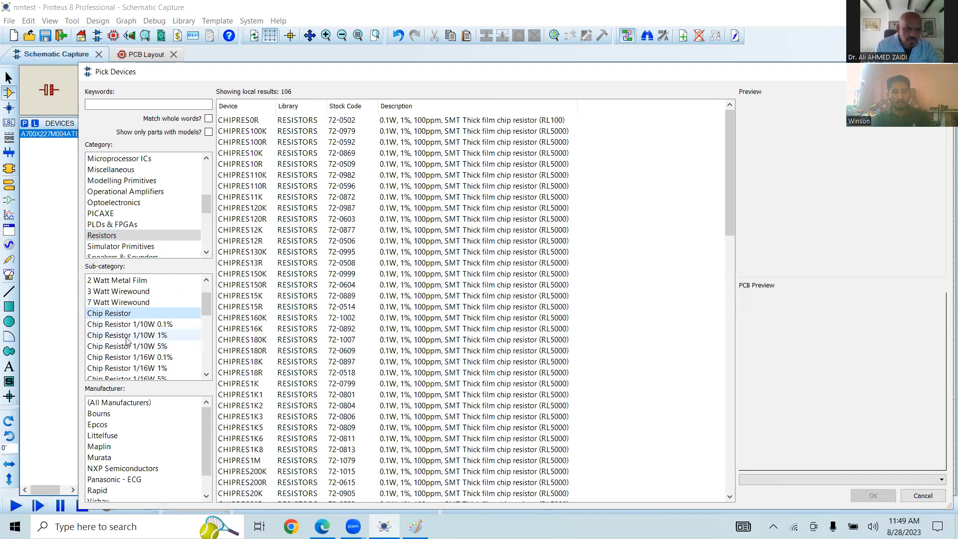
pyautogui.scroll(-1, 120, 344)
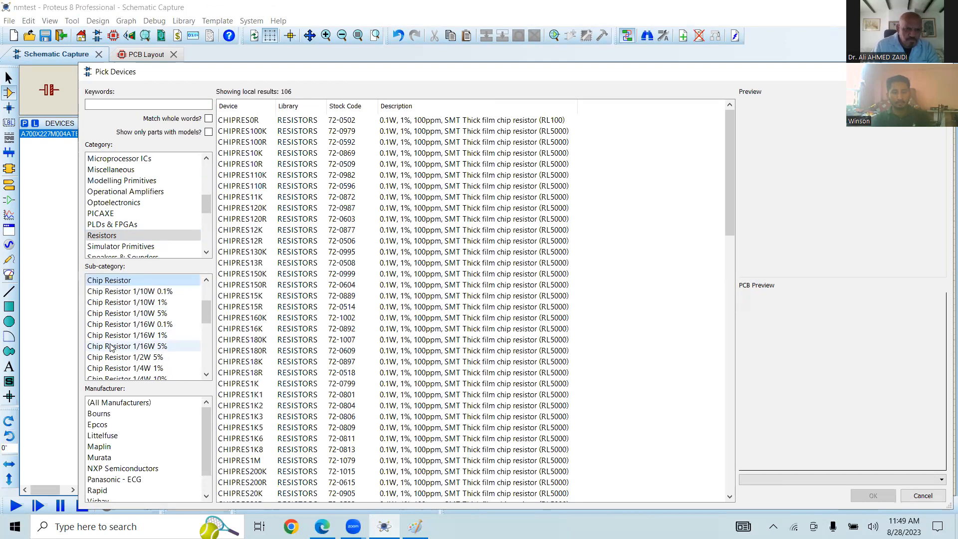
# Step: List the Chip Resistor 1/16W 5% sub-category and look through its devices and the available manufacturers
pyautogui.click(111, 347)
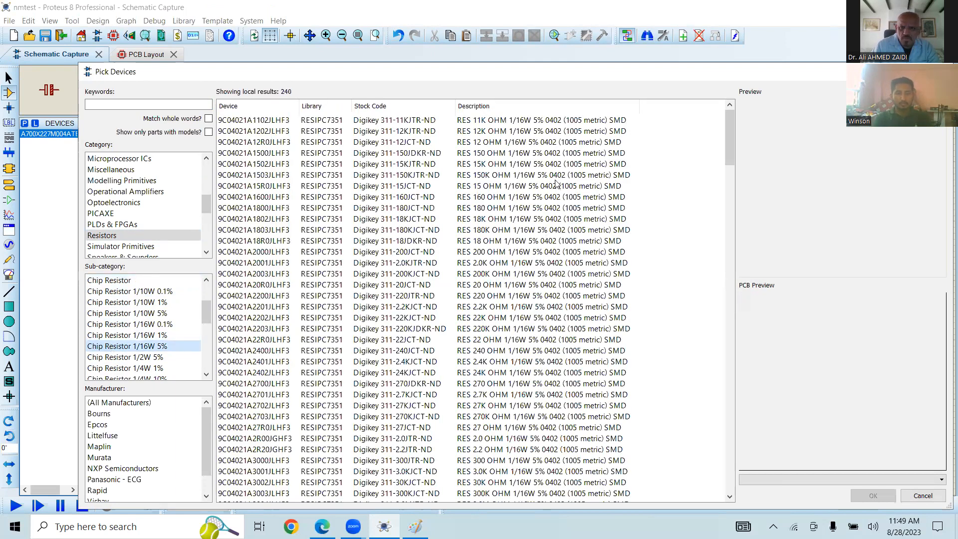
pyautogui.scroll(-13, 430, 337)
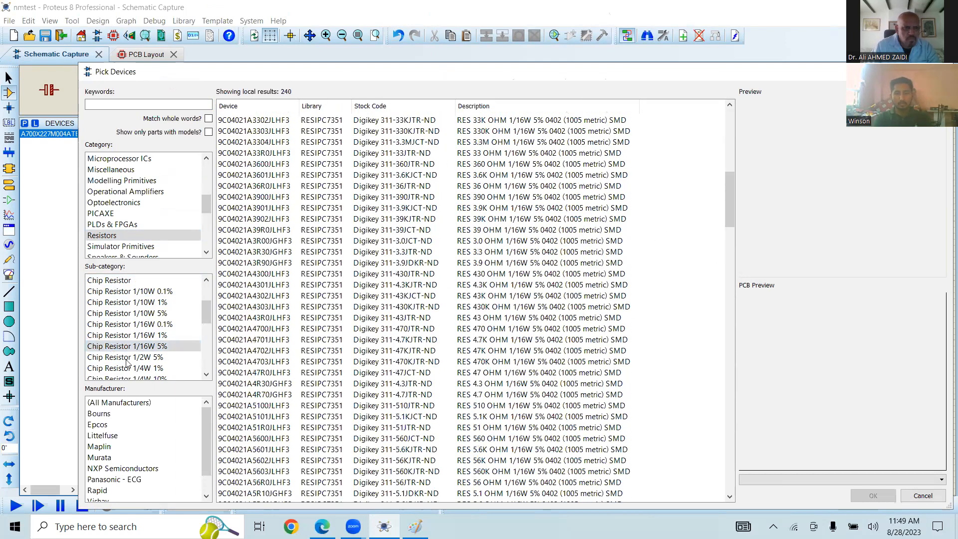
pyautogui.scroll(-1, 129, 442)
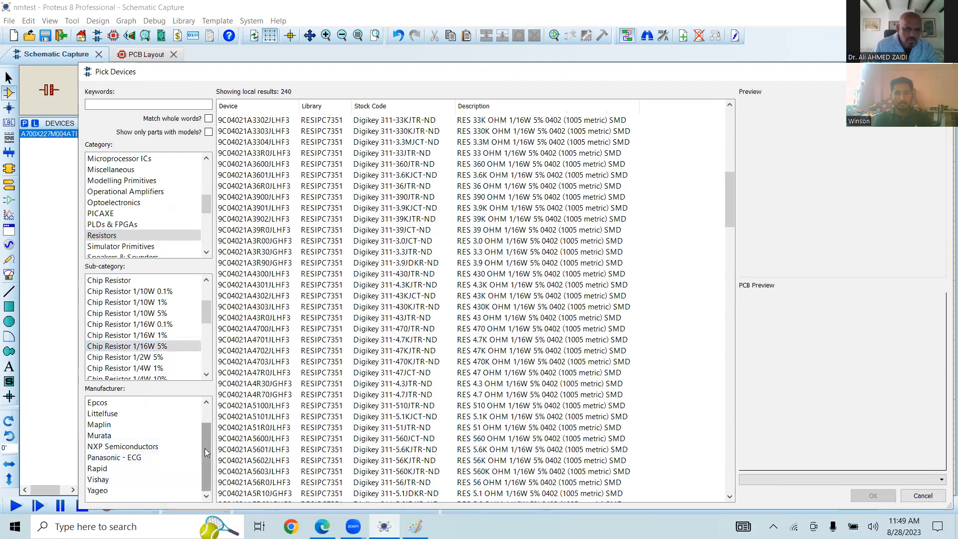
pyautogui.moveTo(208, 440); pyautogui.dragTo(200, 468)
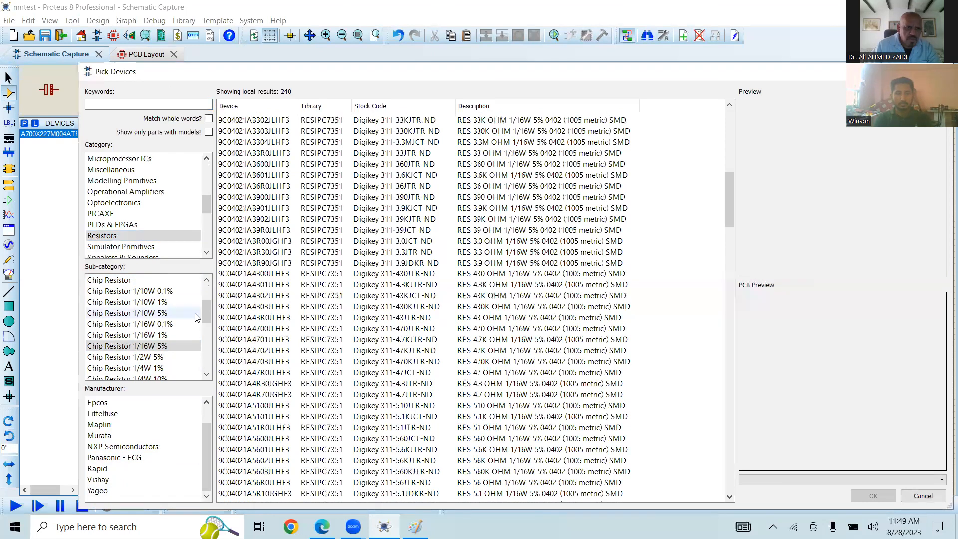
# Step: Pick the 130R resistor MINRES130R from the 0.6W Metal Film sub-category of the device library
pyautogui.moveTo(206, 311); pyautogui.dragTo(210, 285)
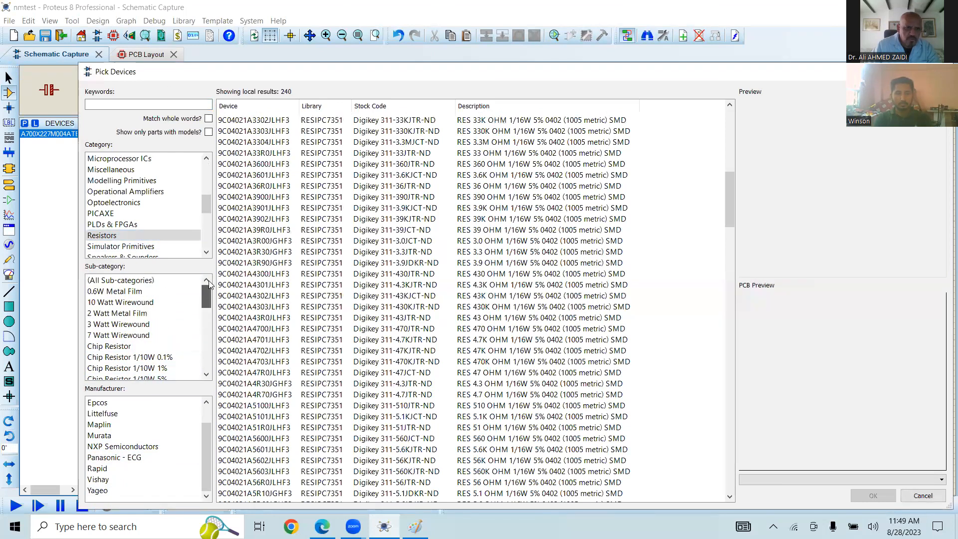
pyautogui.click(138, 294)
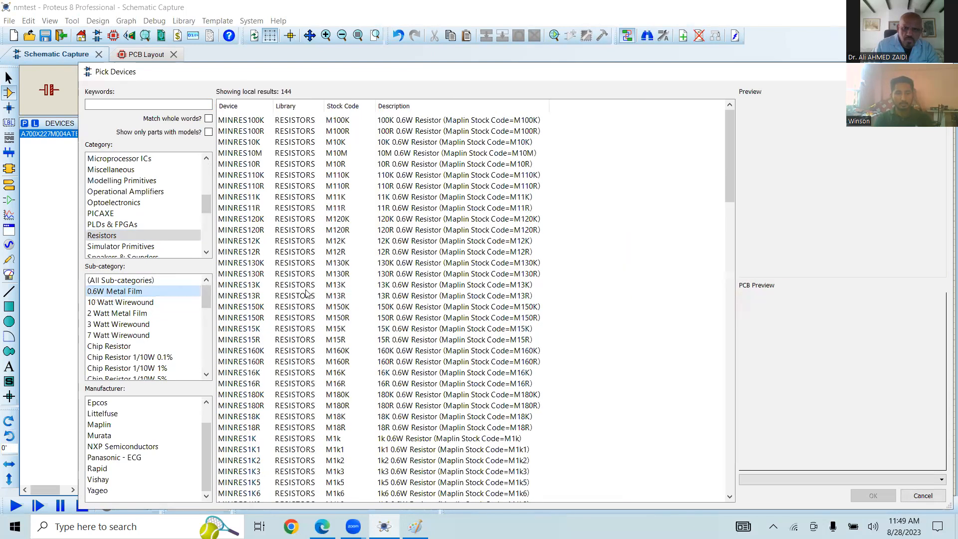
pyautogui.click(428, 271)
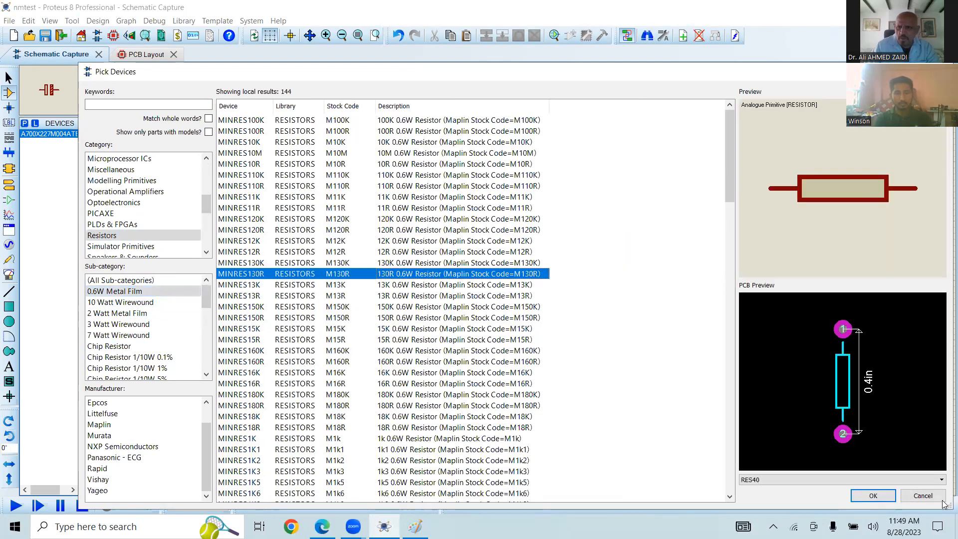
pyautogui.click(858, 498)
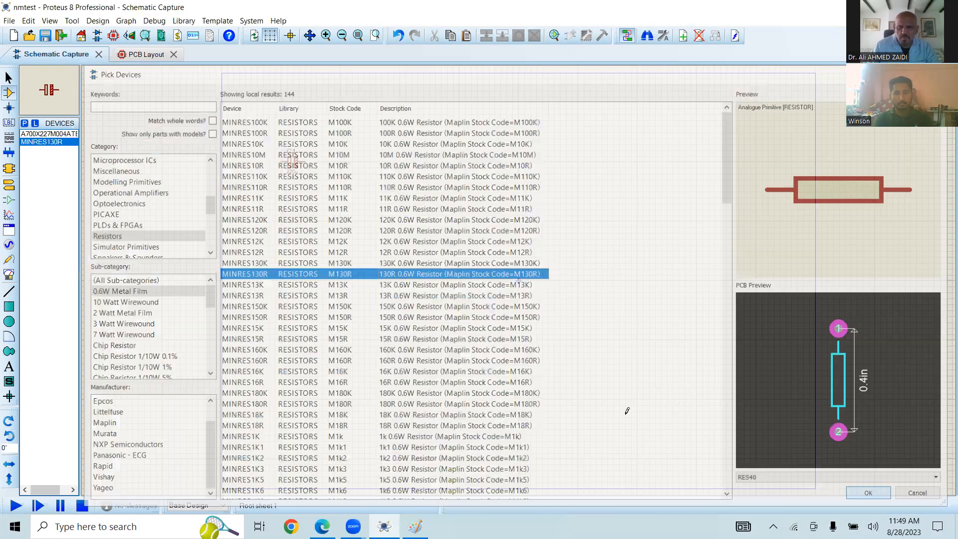
# Step: Place the 130R resistor to the right of C1 on the schematic and wire its left pin to C1's right pin
pyautogui.click(342, 170)
pyautogui.click(339, 164)
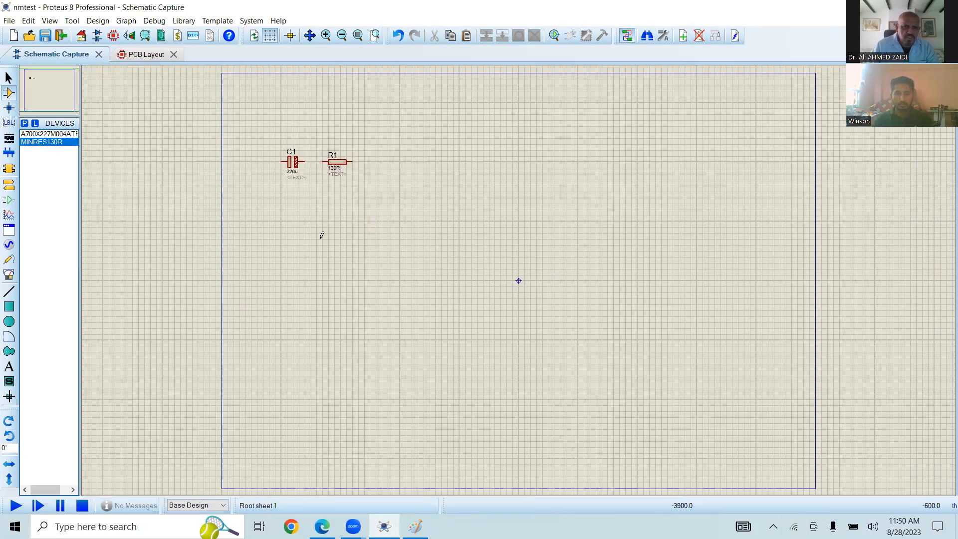
pyautogui.click(306, 162)
pyautogui.click(326, 162)
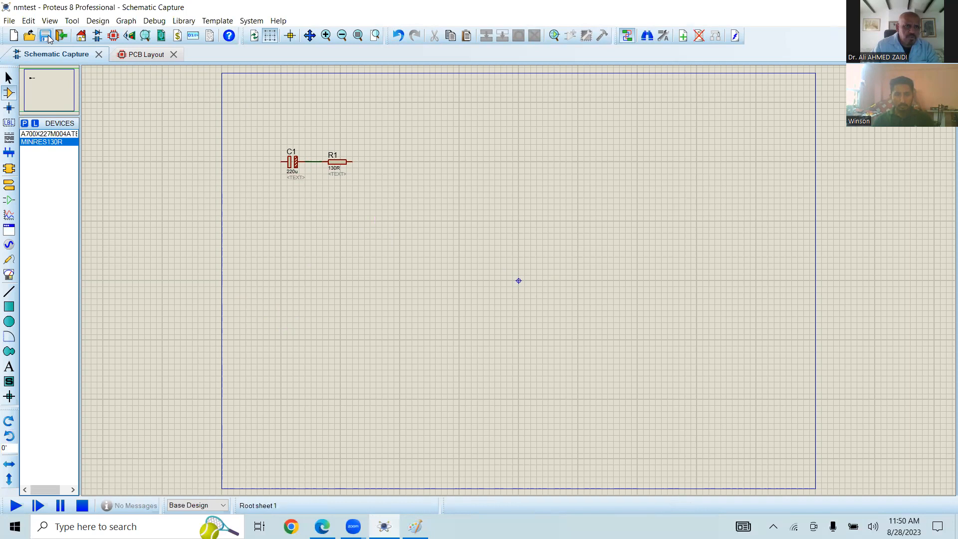
# Step: Open the PCB layout and place component R1 to the right of C1, level with its pads
pyautogui.click(144, 54)
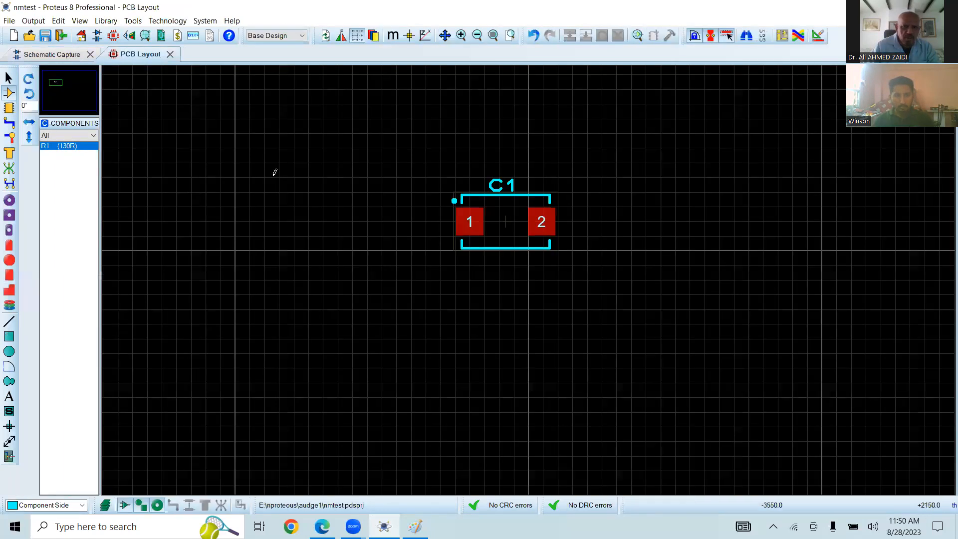
pyautogui.rightClick(614, 165)
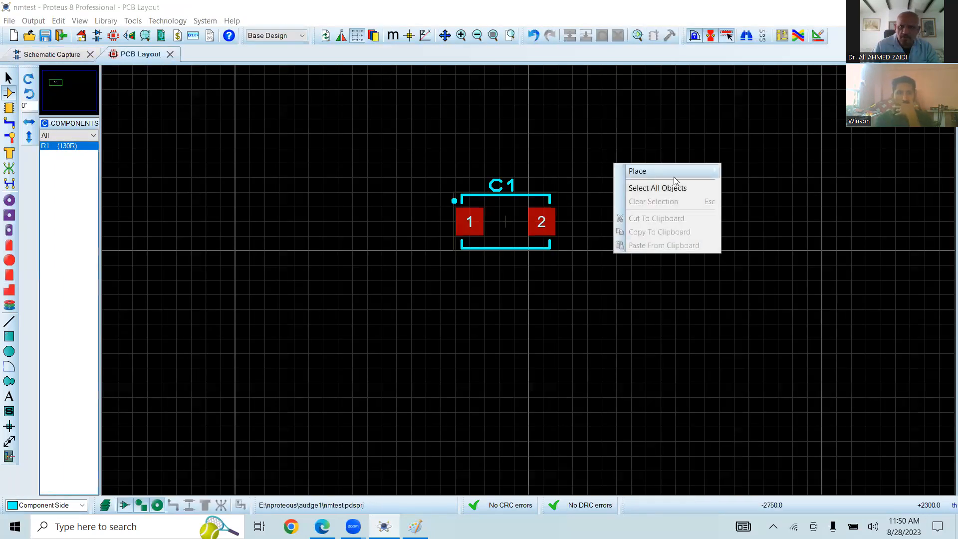
pyautogui.moveTo(697, 176)
pyautogui.moveTo(799, 171)
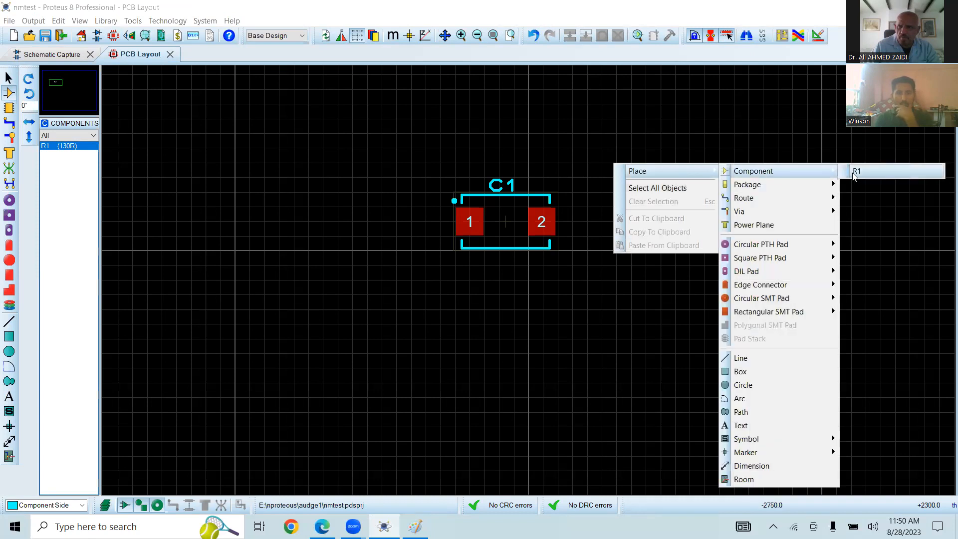
pyautogui.click(855, 171)
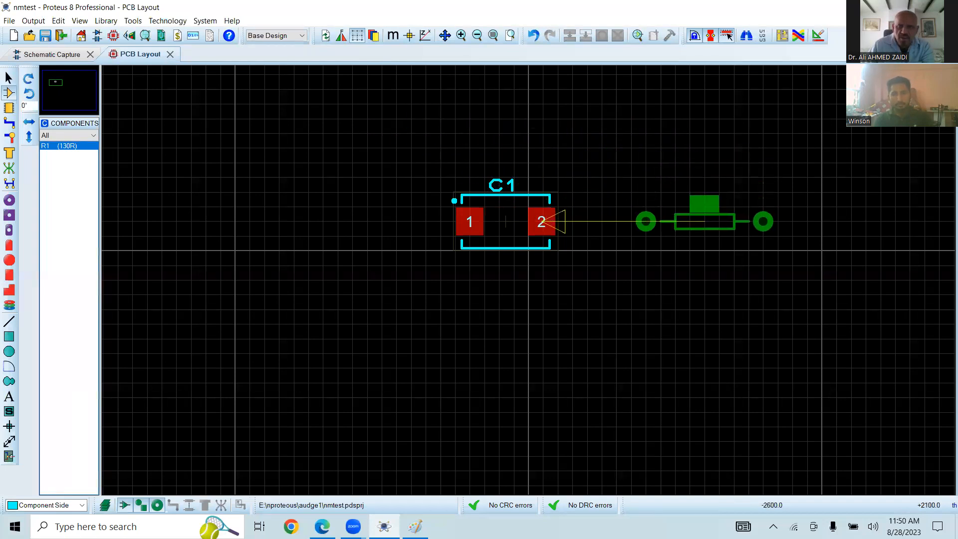
pyautogui.click(704, 221)
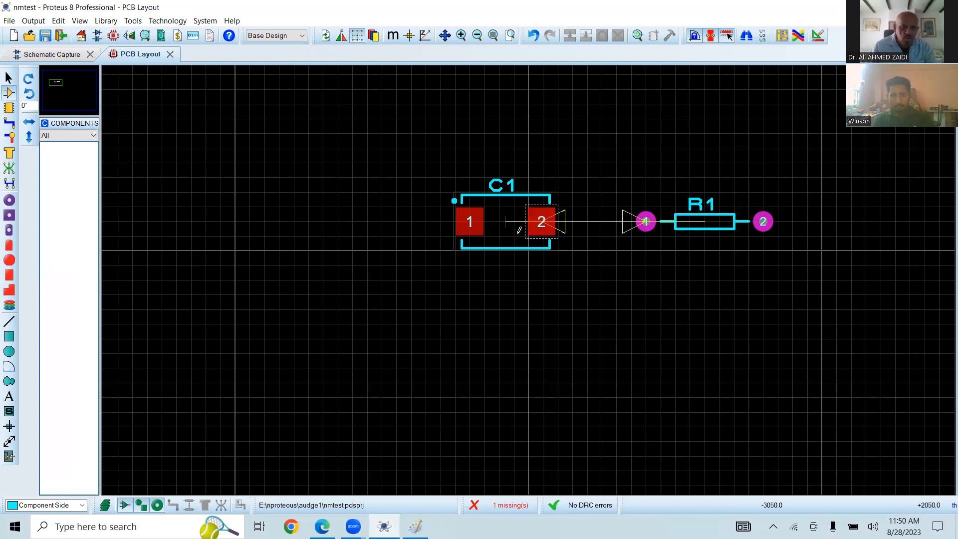
# Step: Route a Top Copper track with the DEFAULT trace style from C1's pad 2 to R1's pad 1
pyautogui.click(9, 122)
pyautogui.click(545, 220)
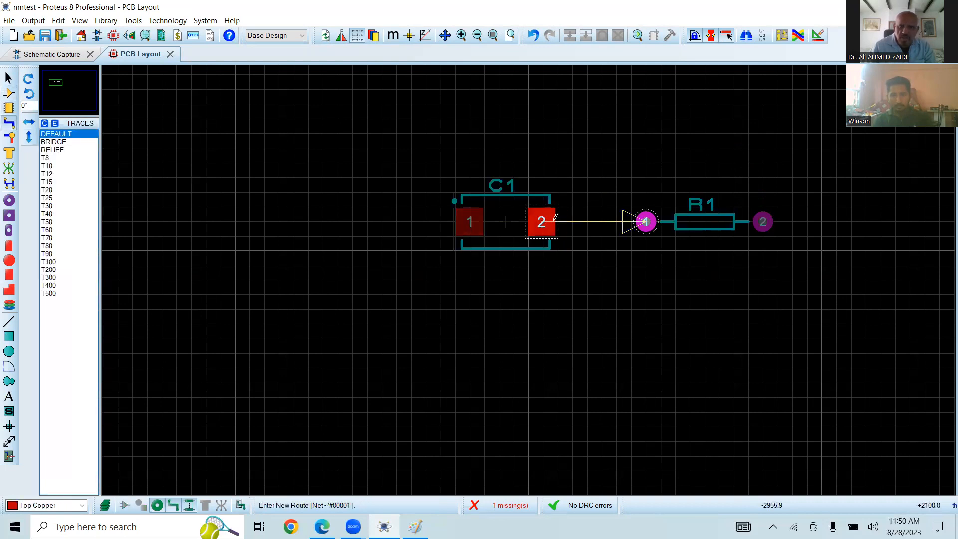
pyautogui.click(648, 220)
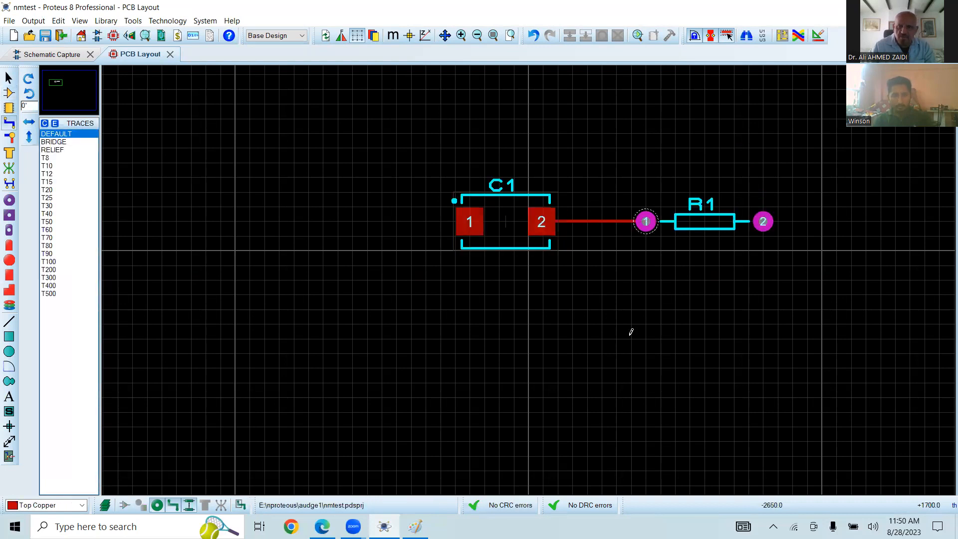
pyautogui.rightClick(607, 218)
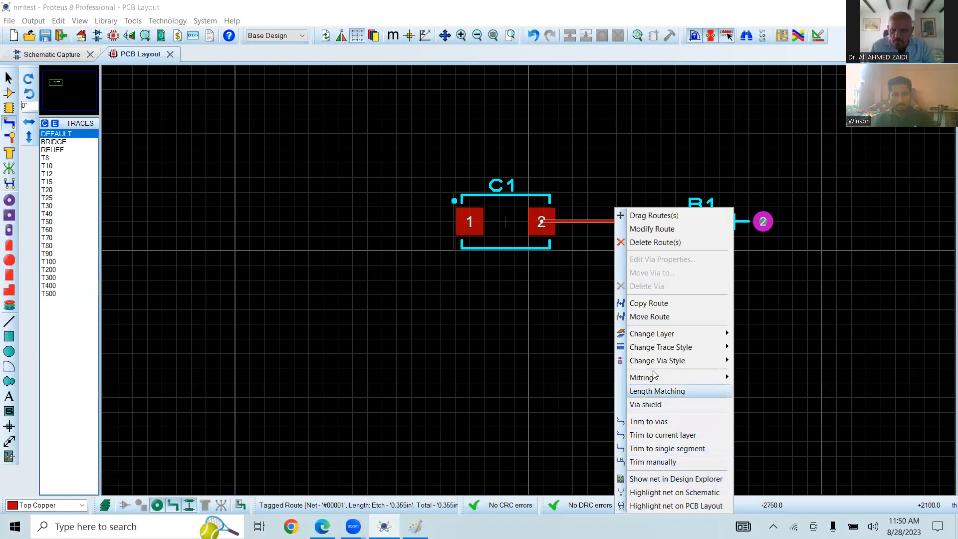
pyautogui.moveTo(654, 366)
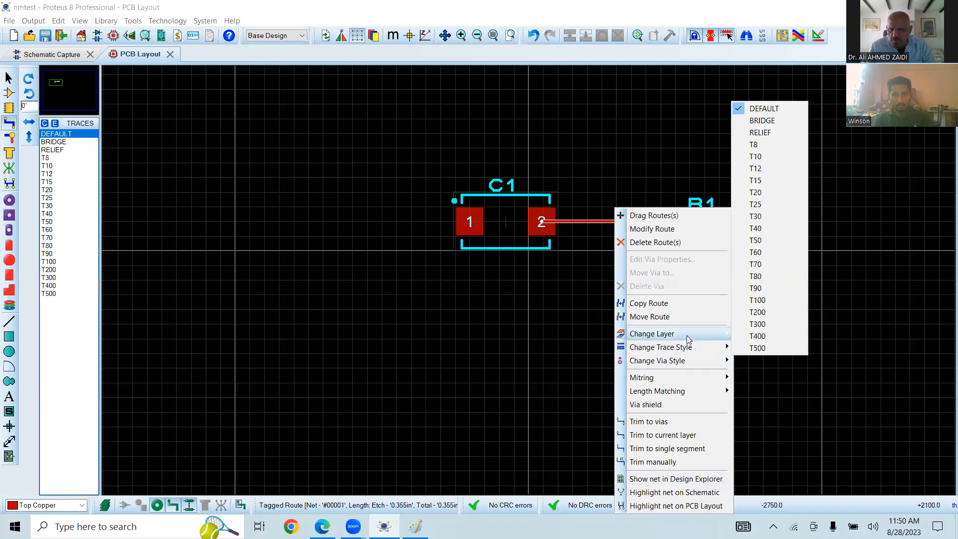
pyautogui.moveTo(687, 335)
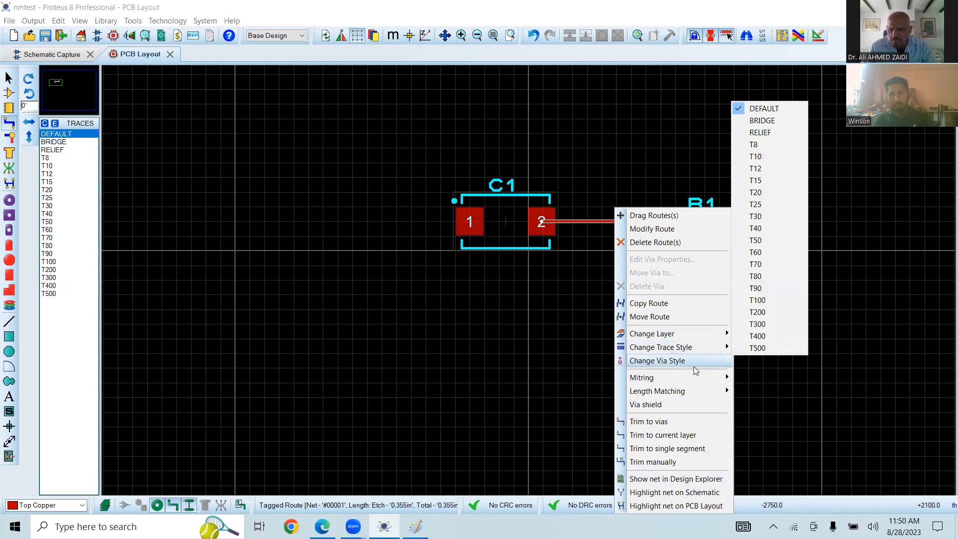
pyautogui.moveTo(669, 382)
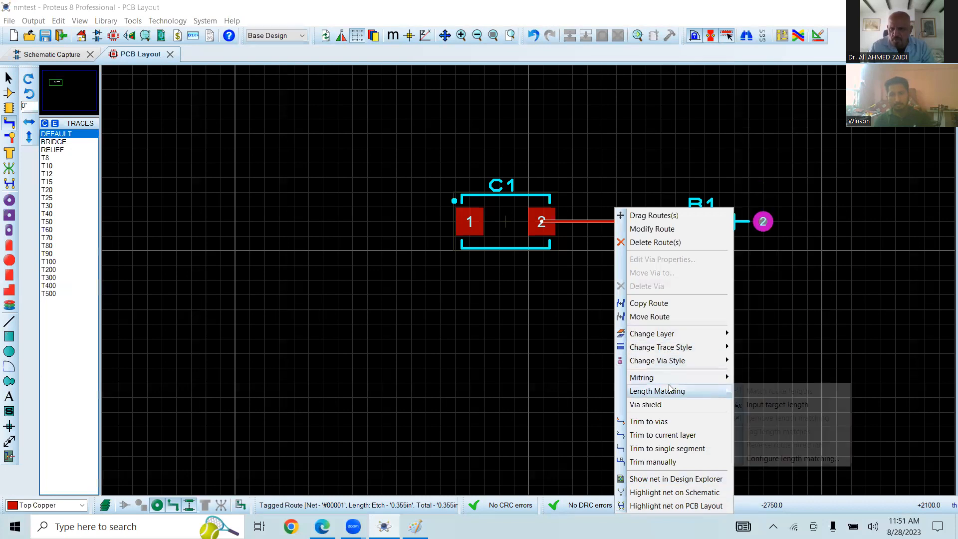
pyautogui.click(501, 349)
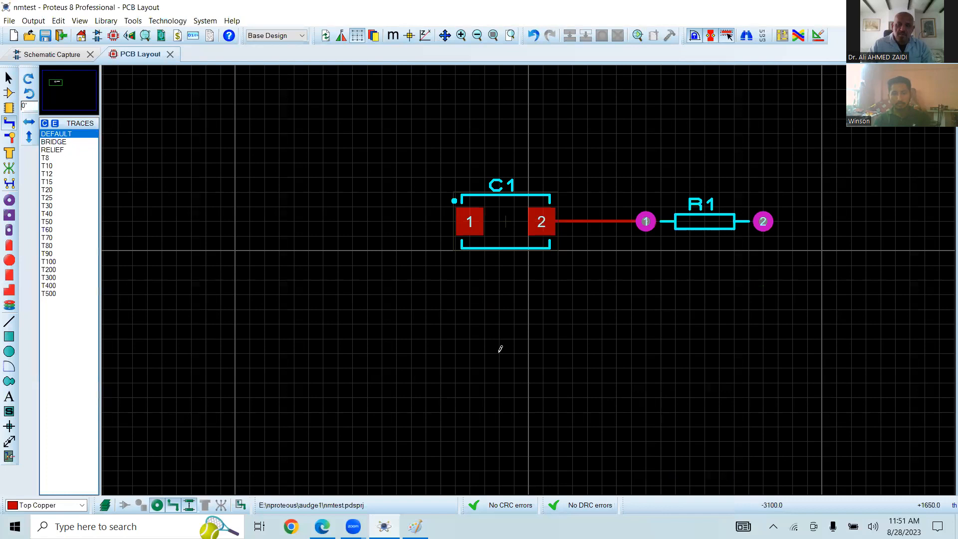
# Step: Change the trace style of the track between C1 and R1 to T70
pyautogui.rightClick(633, 219)
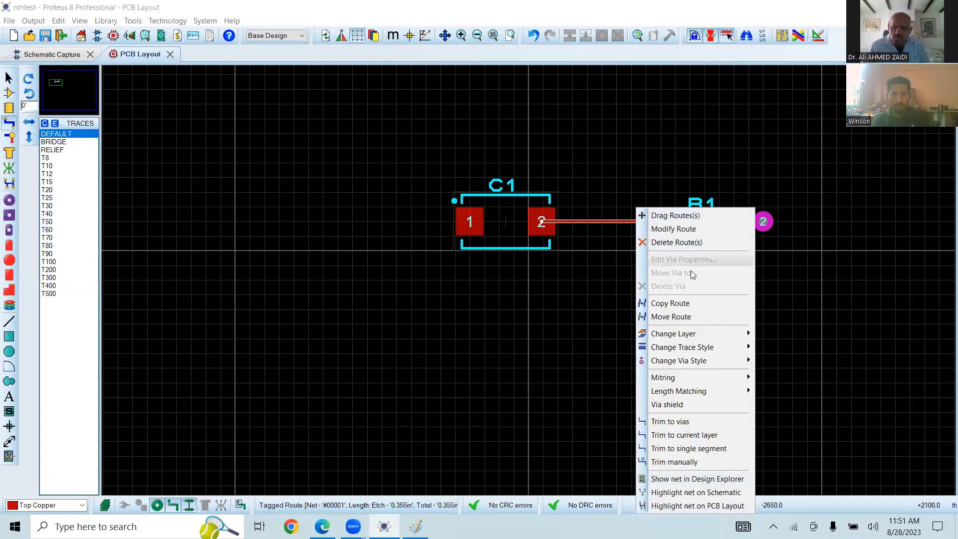
pyautogui.moveTo(704, 350)
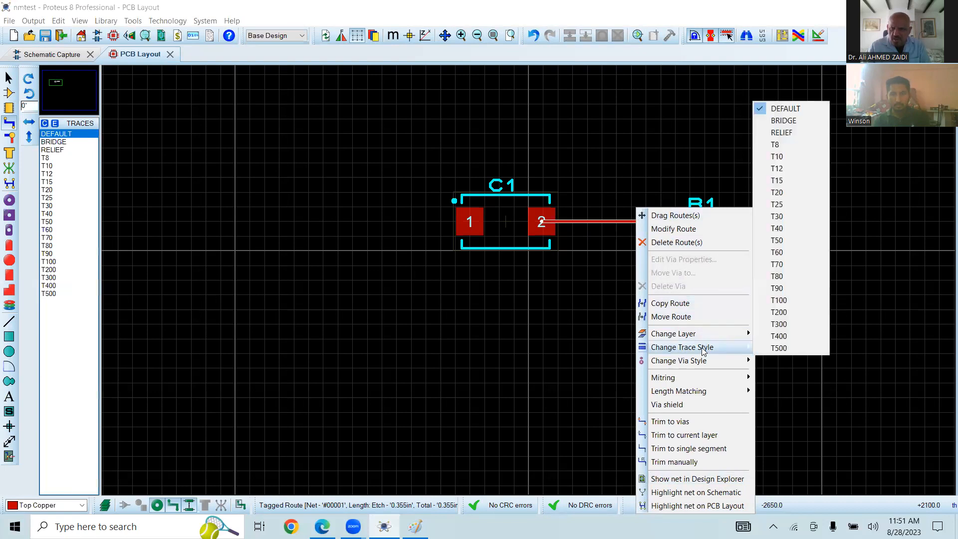
pyautogui.click(783, 266)
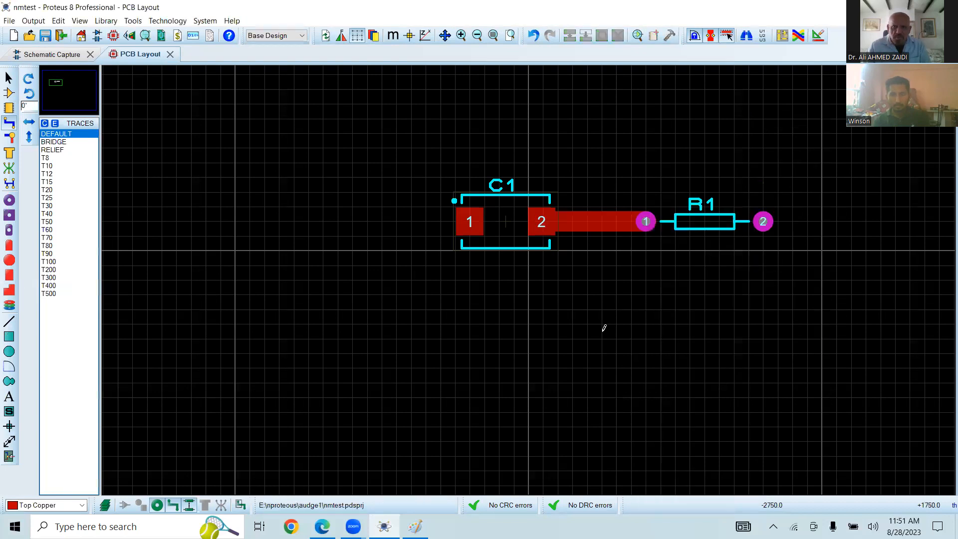
# Step: Change the via style of the track between C1 and R1 to V80 and deselect the track
pyautogui.rightClick(599, 221)
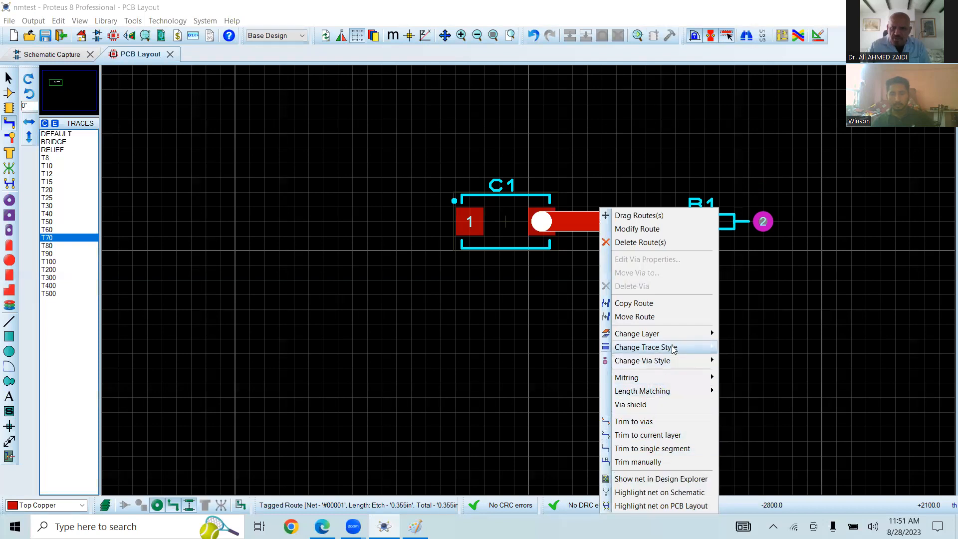
pyautogui.moveTo(674, 348)
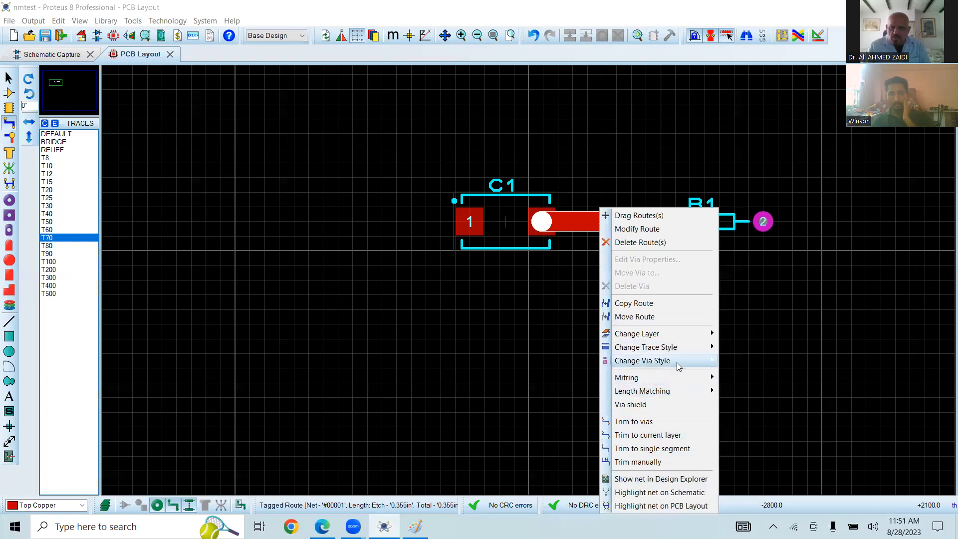
pyautogui.moveTo(679, 367)
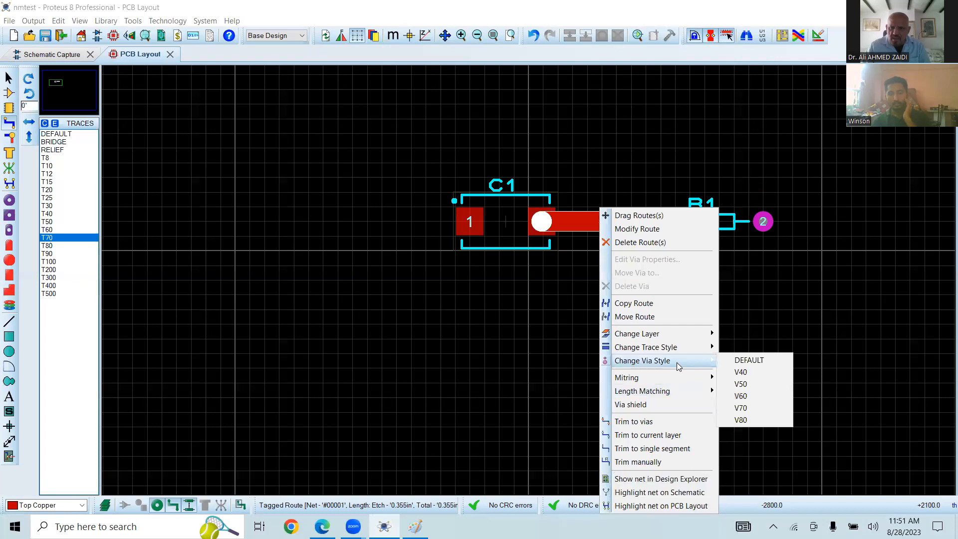
pyautogui.click(753, 420)
pyautogui.click(671, 319)
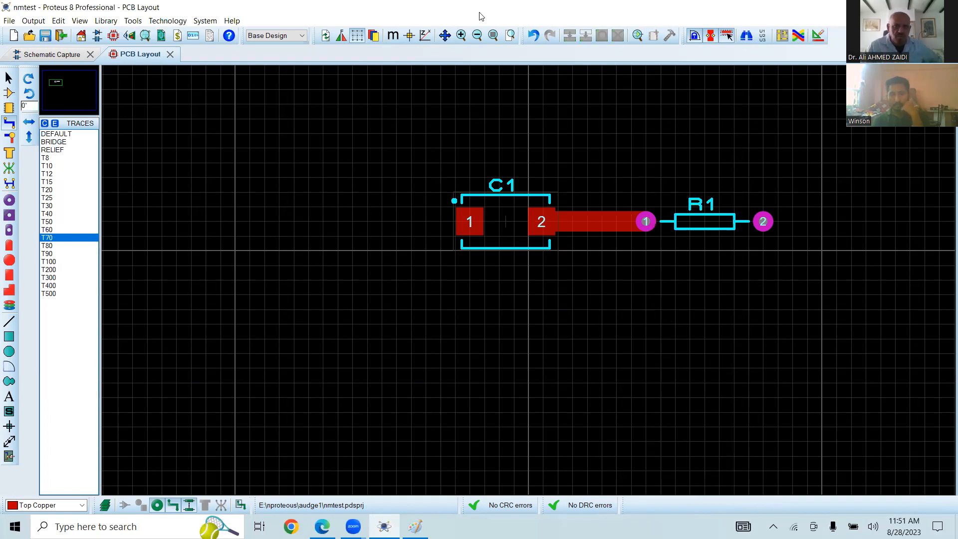
# Step: Export the board as a 3D M-CAD file named nmtest in IGES format to E:\nproteous\audge1
pyautogui.click(132, 21)
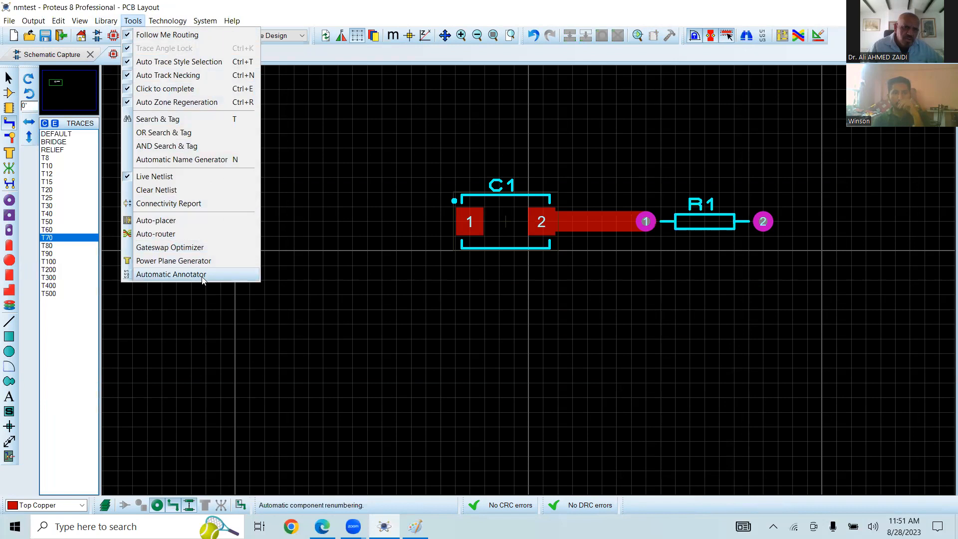
pyautogui.moveTo(172, 19)
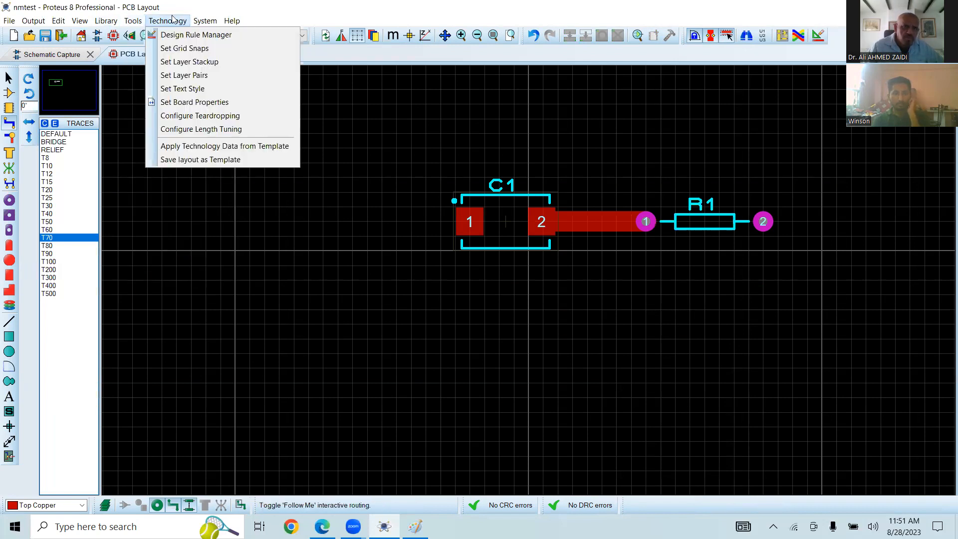
pyautogui.moveTo(204, 24)
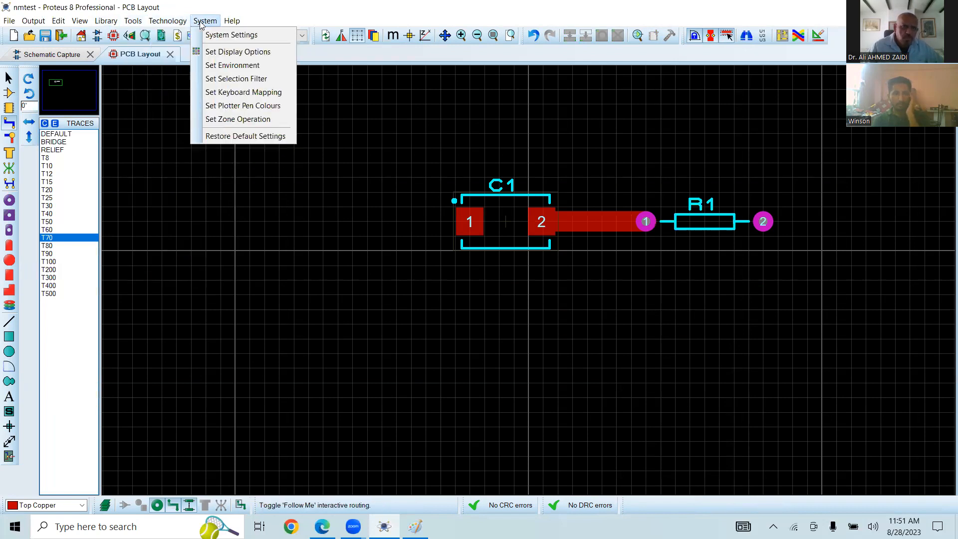
pyautogui.moveTo(21, 25)
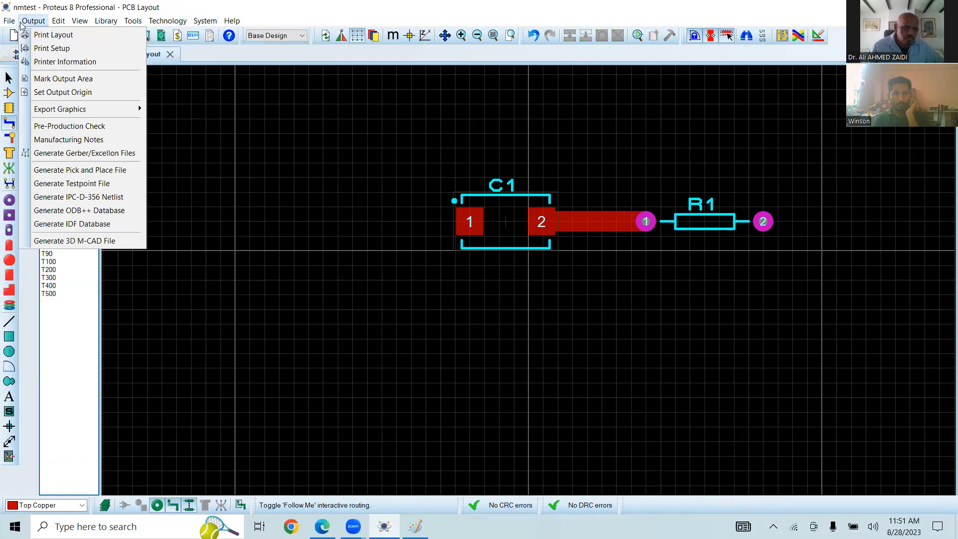
pyautogui.click(91, 242)
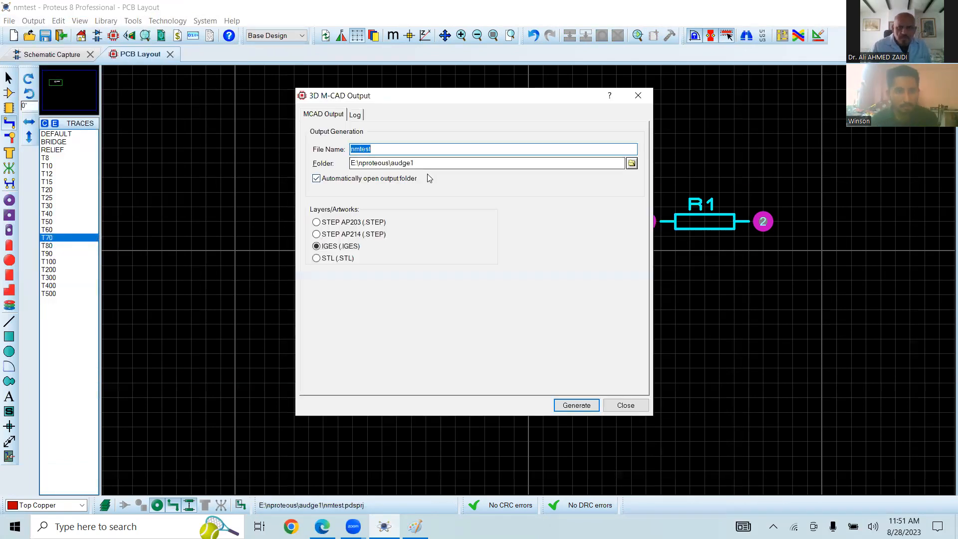
pyautogui.click(573, 407)
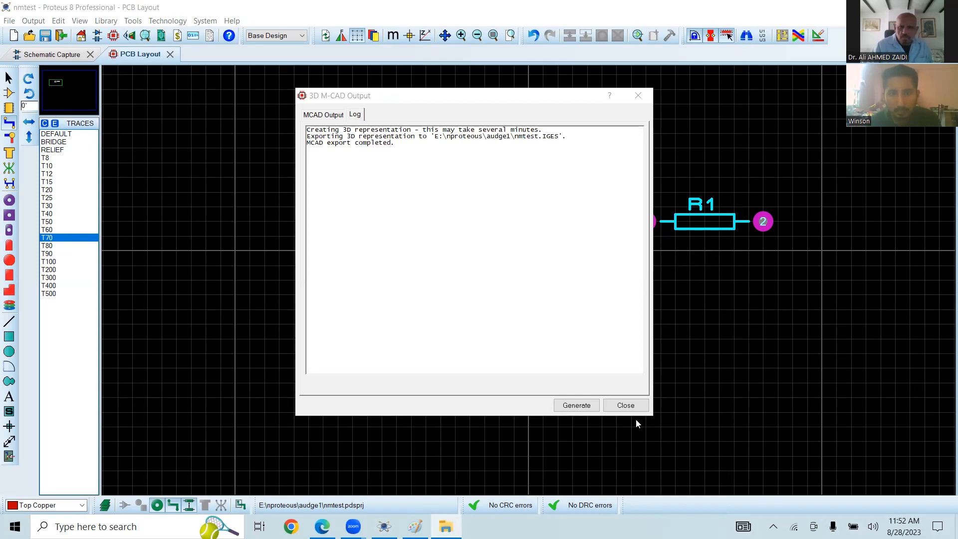
# Step: Generate the M-CAD export again, overwriting the existing nmtest.IGES file, and close the output dialog
pyautogui.click(599, 408)
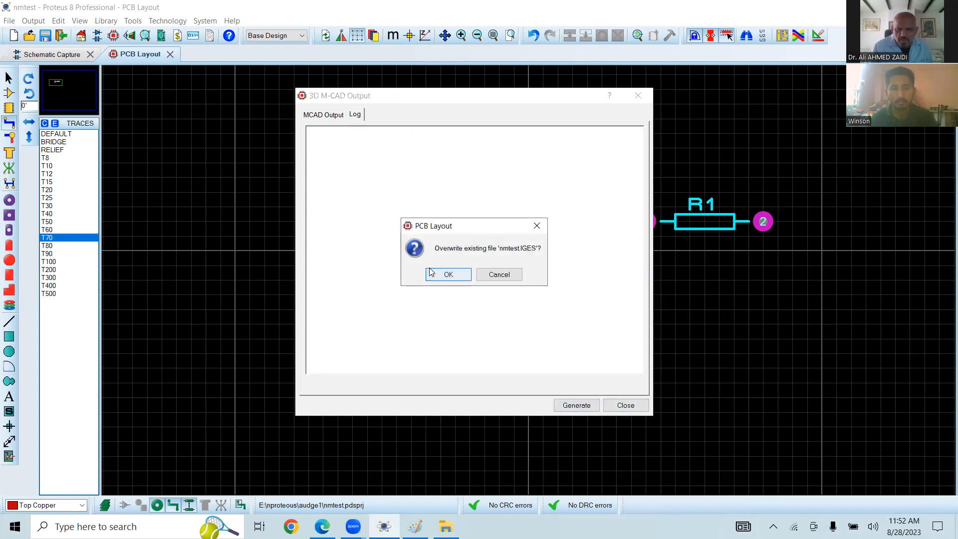
pyautogui.click(445, 279)
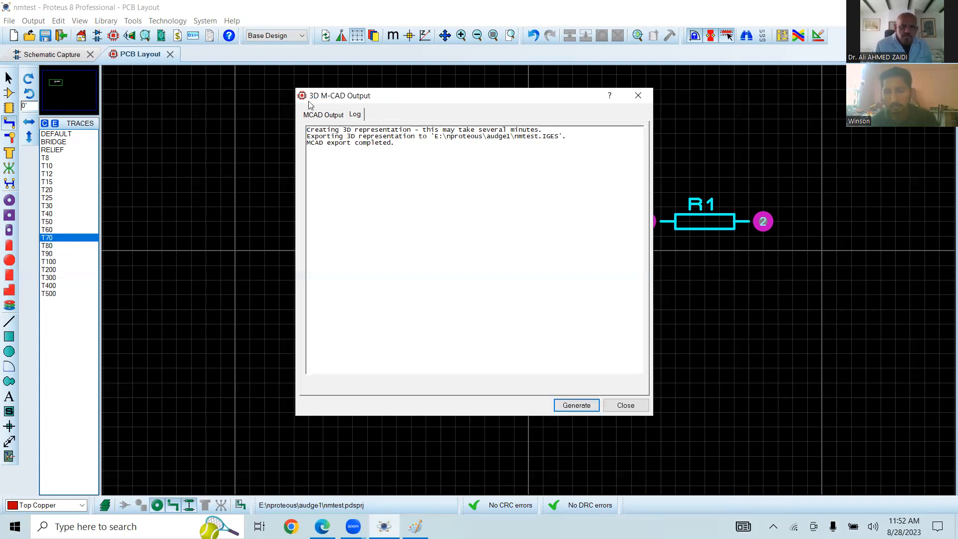
pyautogui.click(648, 91)
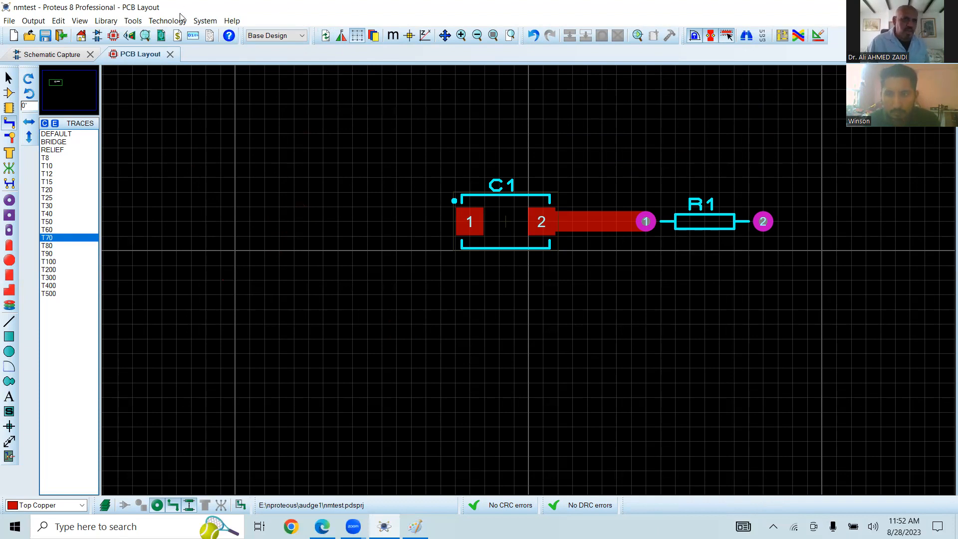
# Step: Open the schematic and draw a COMPONENT-style rectangle below C1 and R1 as a device body
pyautogui.click(49, 54)
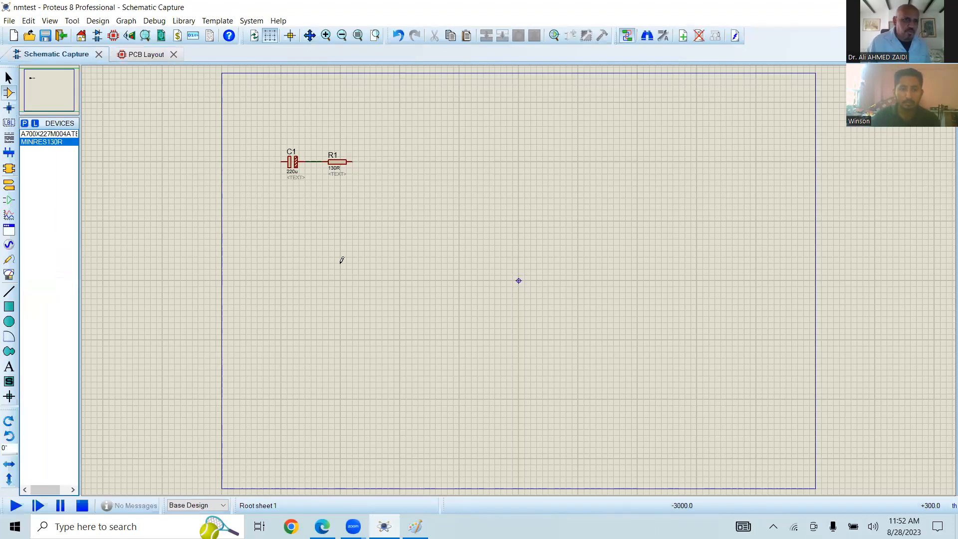
pyautogui.click(9, 307)
pyautogui.moveTo(306, 248); pyautogui.dragTo(375, 335)
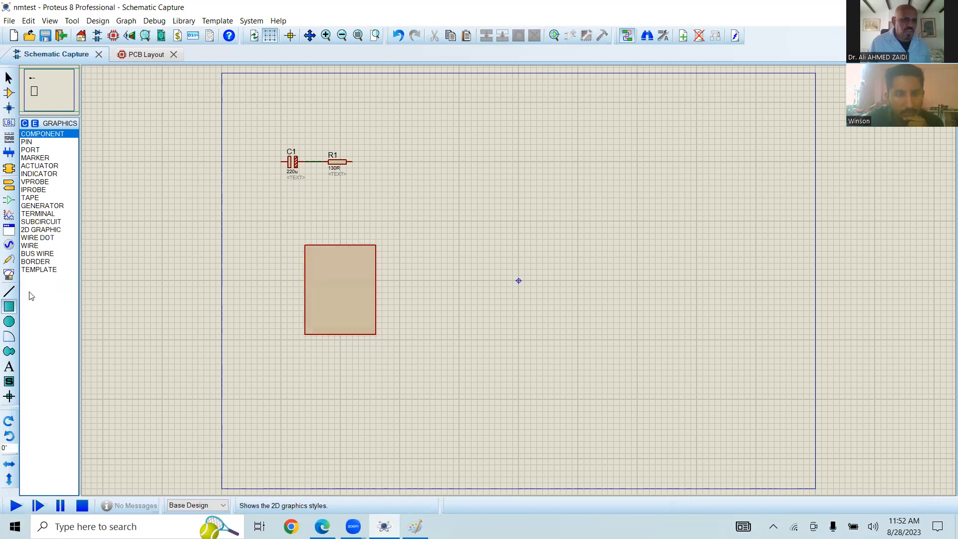
# Step: Place four evenly spaced DEFAULT pins along the left edge of the rectangle
pyautogui.click(9, 200)
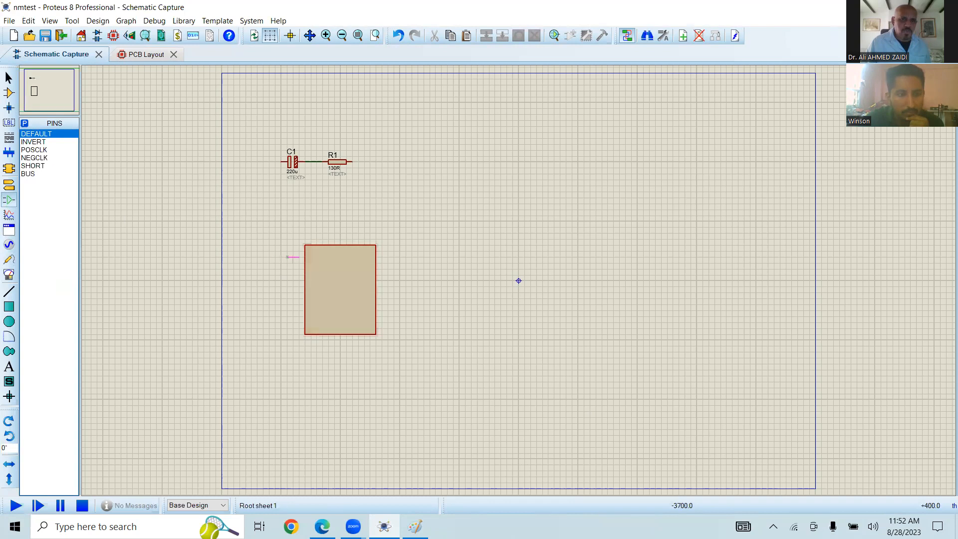
pyautogui.click(293, 263)
pyautogui.click(293, 281)
pyautogui.click(293, 299)
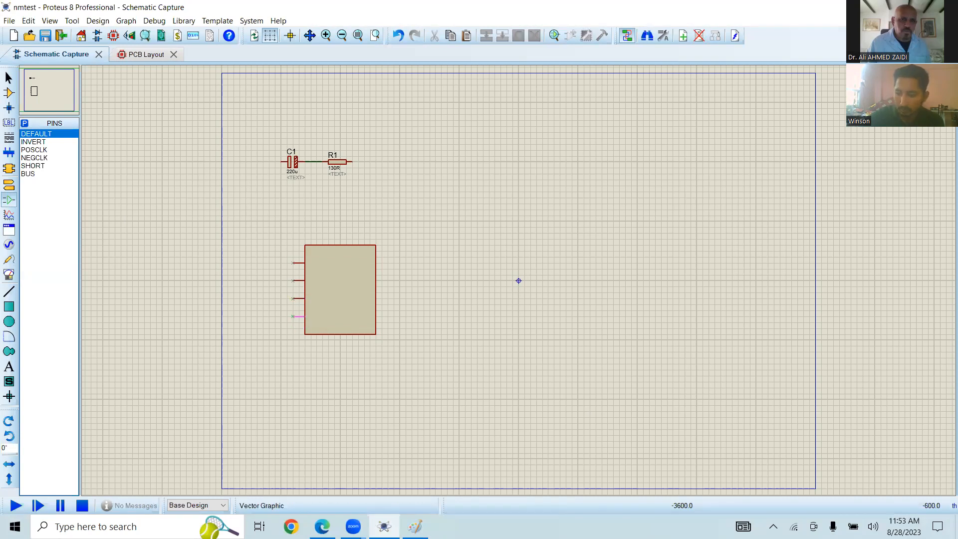
pyautogui.click(293, 317)
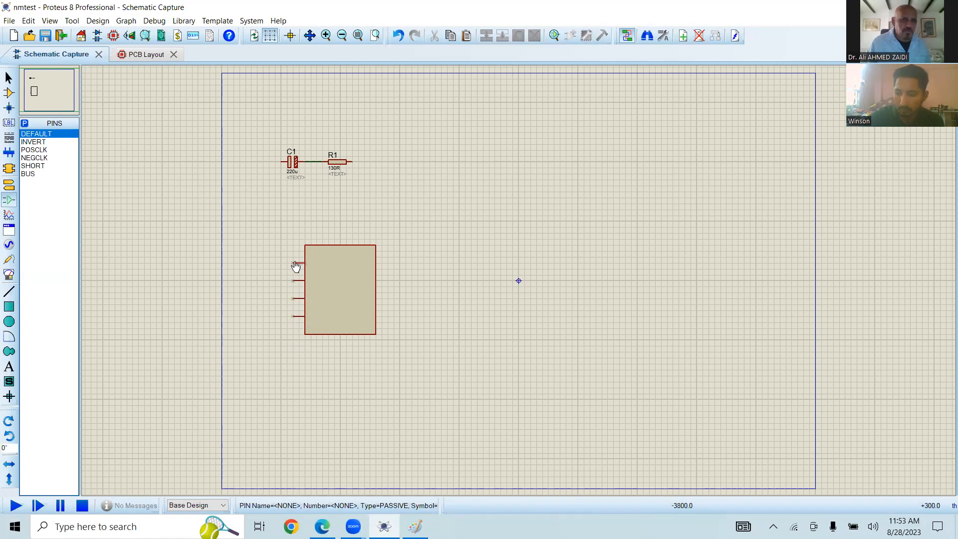
# Step: Cut the four pins to the clipboard and paste them back in place on the rectangle's left edge
pyautogui.moveTo(288, 251); pyautogui.dragTo(300, 304)
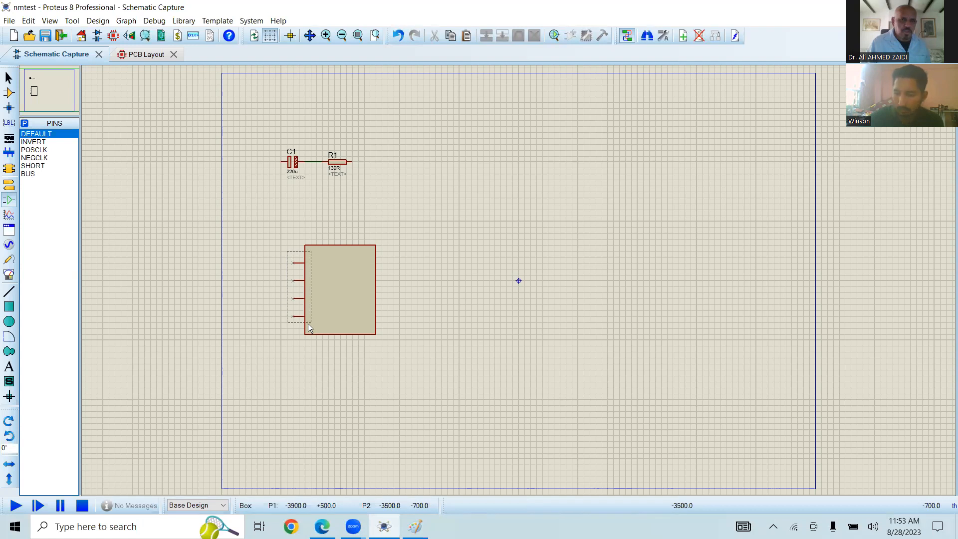
pyautogui.click(310, 321)
pyautogui.rightClick(296, 290)
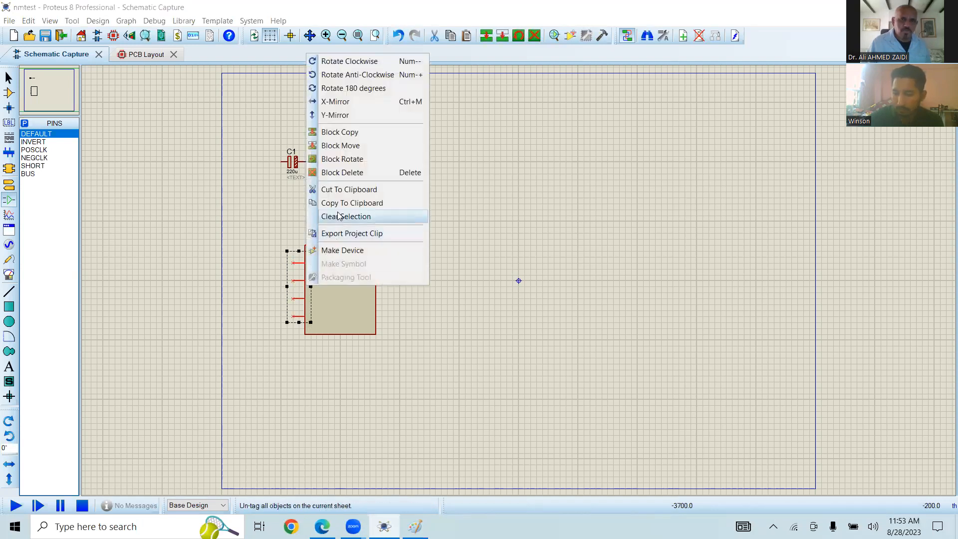
pyautogui.click(366, 190)
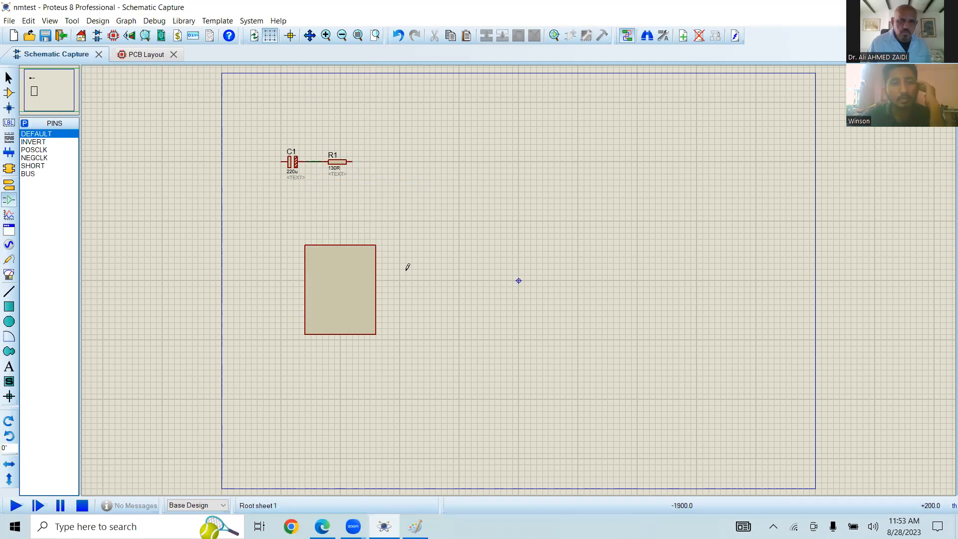
pyautogui.rightClick(282, 274)
pyautogui.moveTo(315, 282)
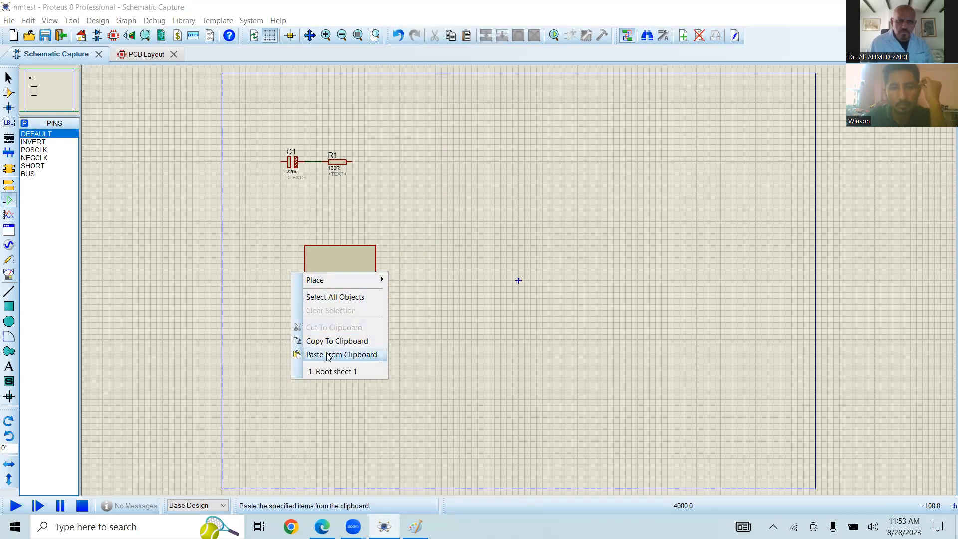
pyautogui.click(309, 354)
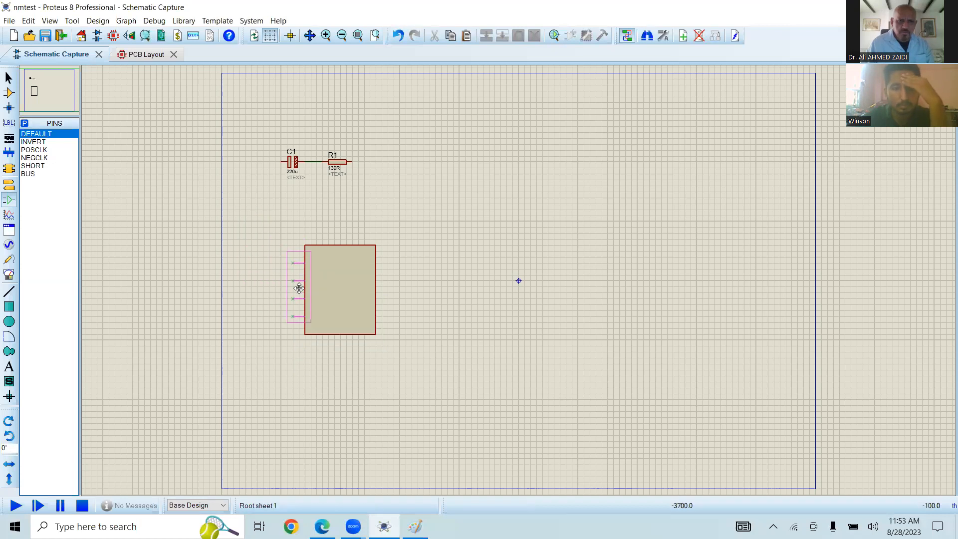
pyautogui.click(299, 289)
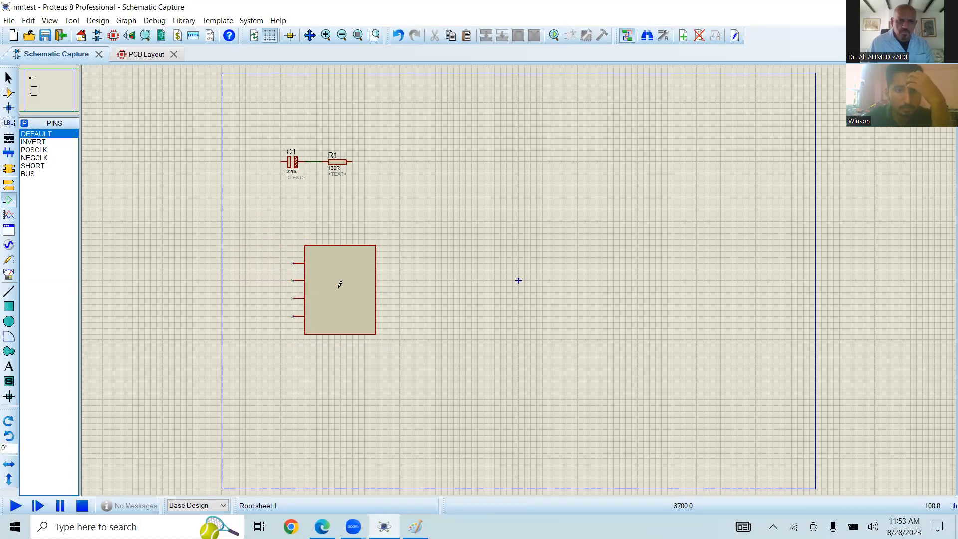
# Step: Paste a second set of the four pins to the right of the rectangle, level with the left ones
pyautogui.rightClick(414, 282)
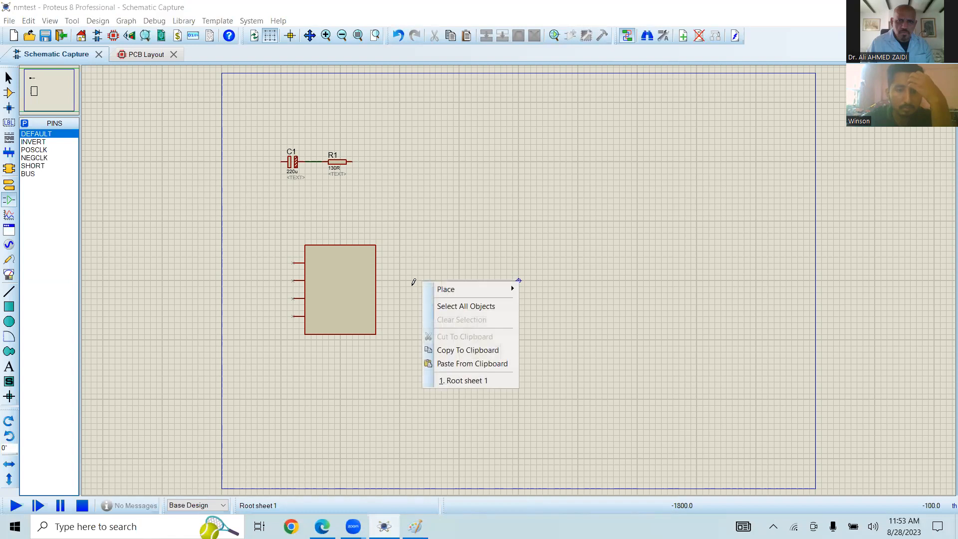
pyautogui.click(458, 364)
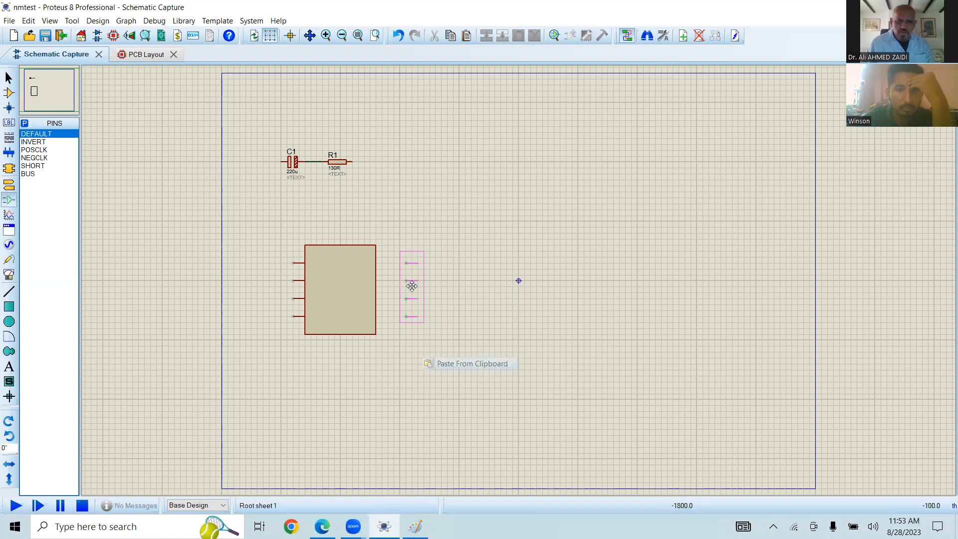
pyautogui.rightClick(444, 285)
pyautogui.rightClick(444, 285)
pyautogui.rightClick(445, 285)
pyautogui.click(477, 367)
pyautogui.click(439, 283)
# Step: Rotate the second set of four pins 180 degrees and move it against the rectangle's right edge
pyautogui.moveTo(425, 280); pyautogui.dragTo(448, 333)
pyautogui.rightClick(445, 291)
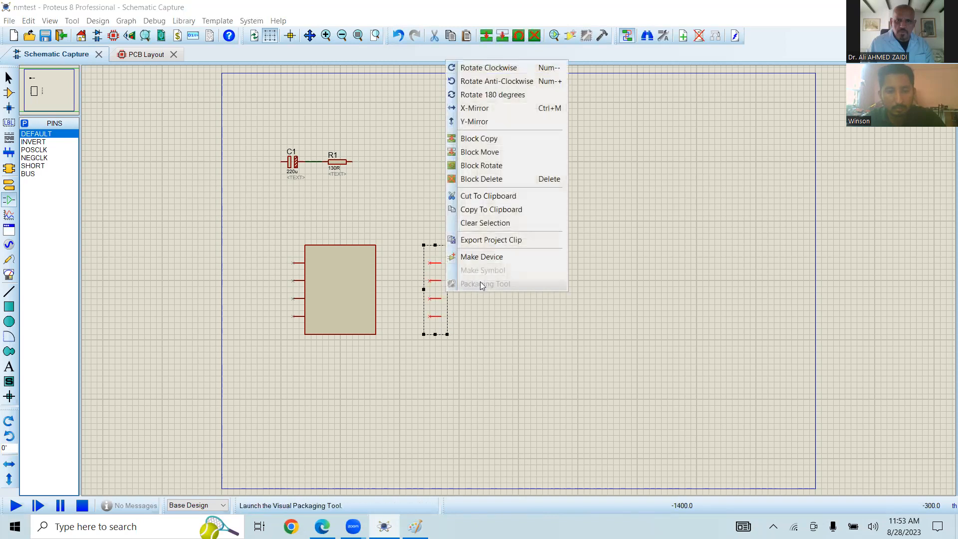
pyautogui.click(513, 95)
pyautogui.moveTo(433, 278); pyautogui.dragTo(377, 278)
pyautogui.click(430, 208)
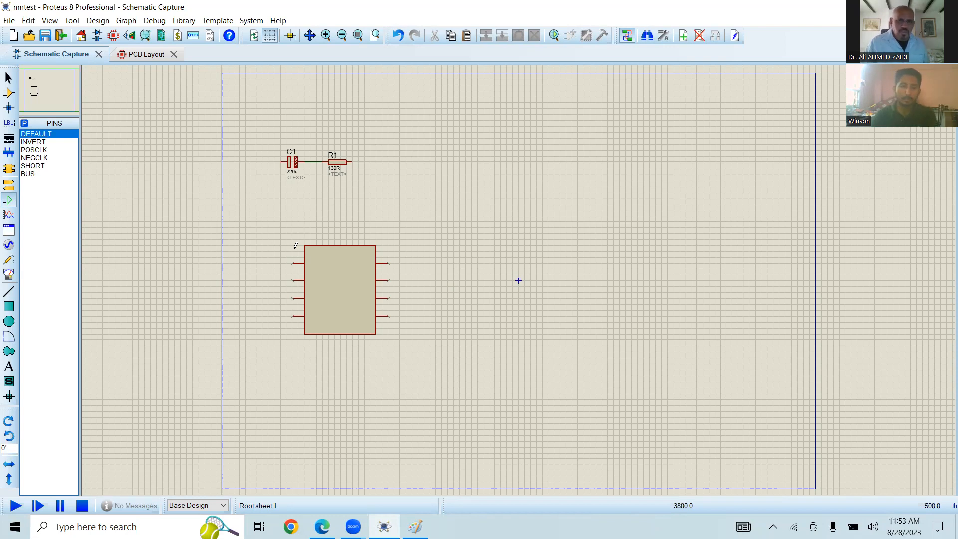
# Step: Name the top pin on the rectangle's left edge a with number 1, and the pin below it b with number 2
pyautogui.doubleClick(302, 264)
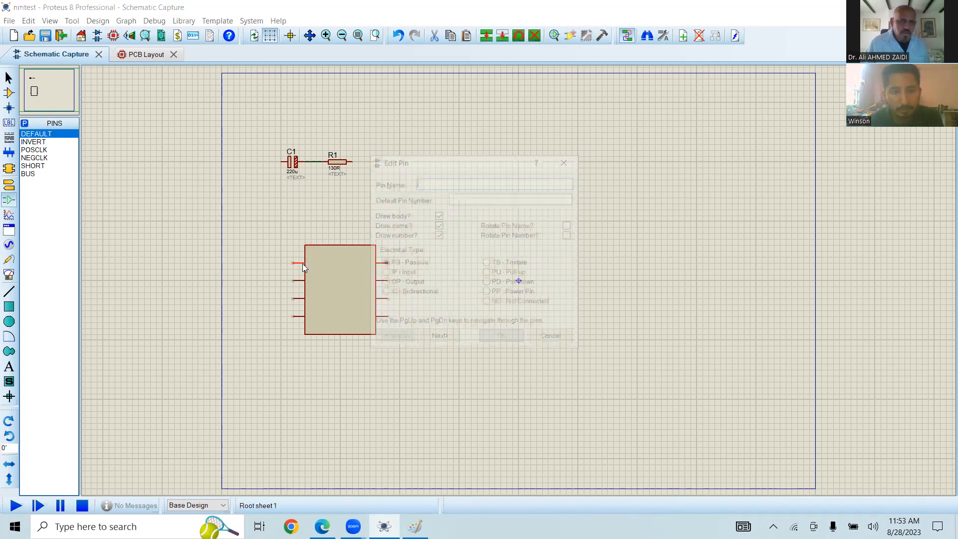
pyautogui.write('a')
pyautogui.click(486, 197)
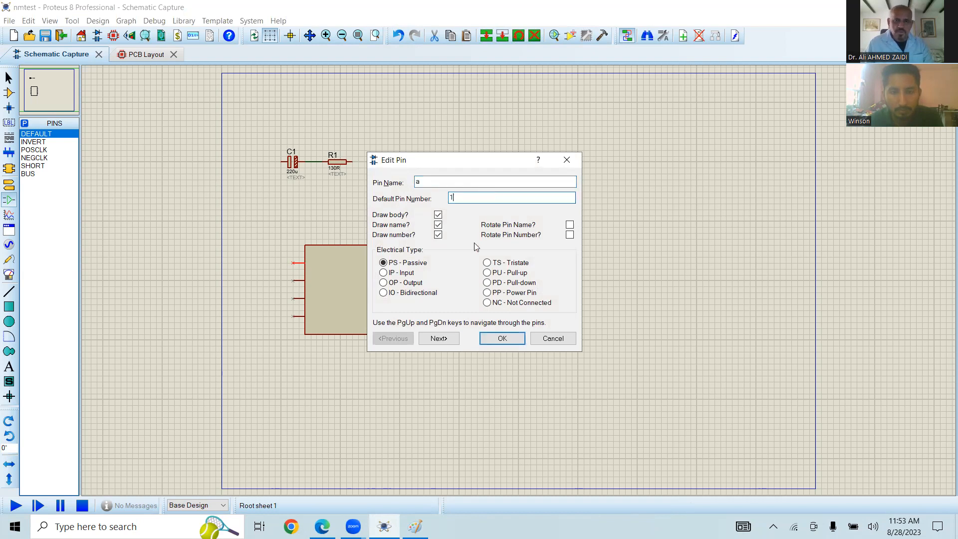
pyautogui.click(439, 338)
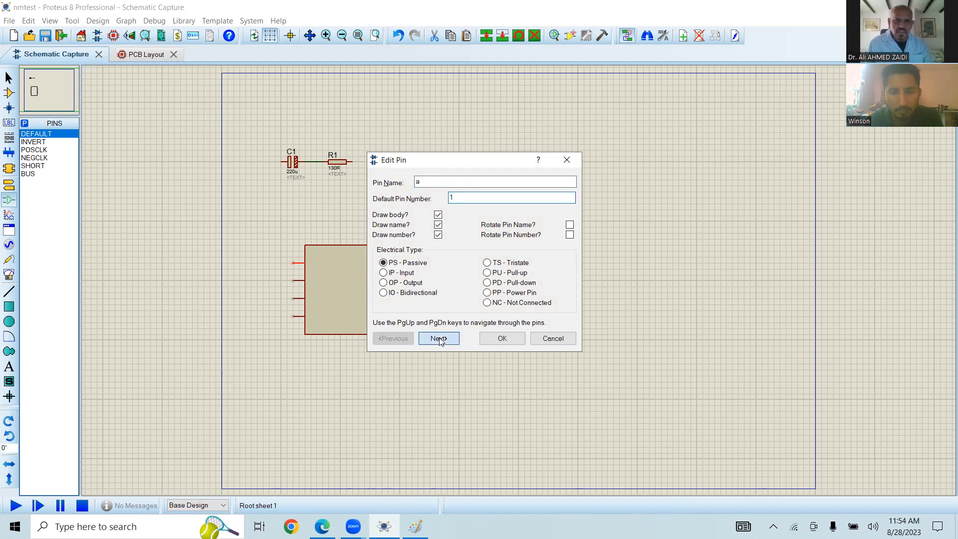
pyautogui.click(461, 183)
pyautogui.write('b')
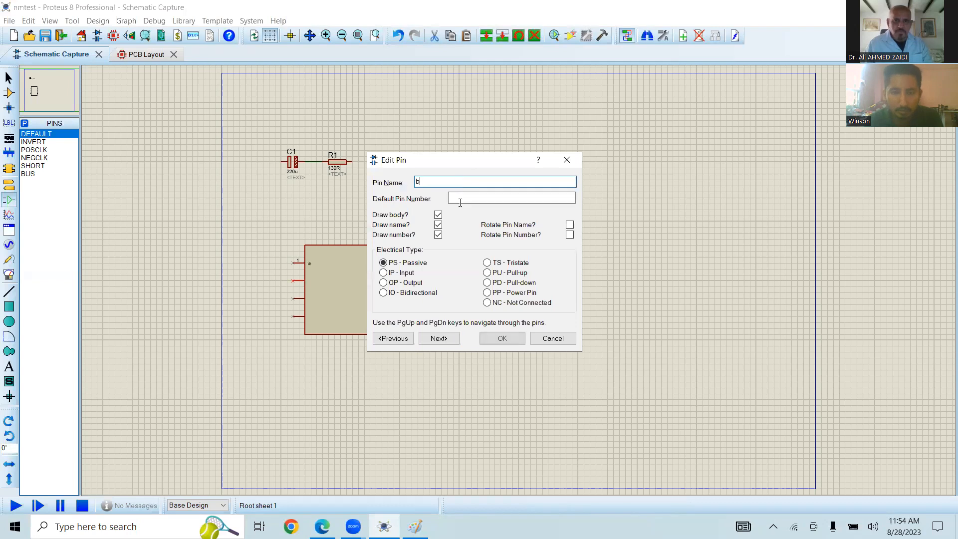
pyautogui.click(463, 197)
pyautogui.write('2')
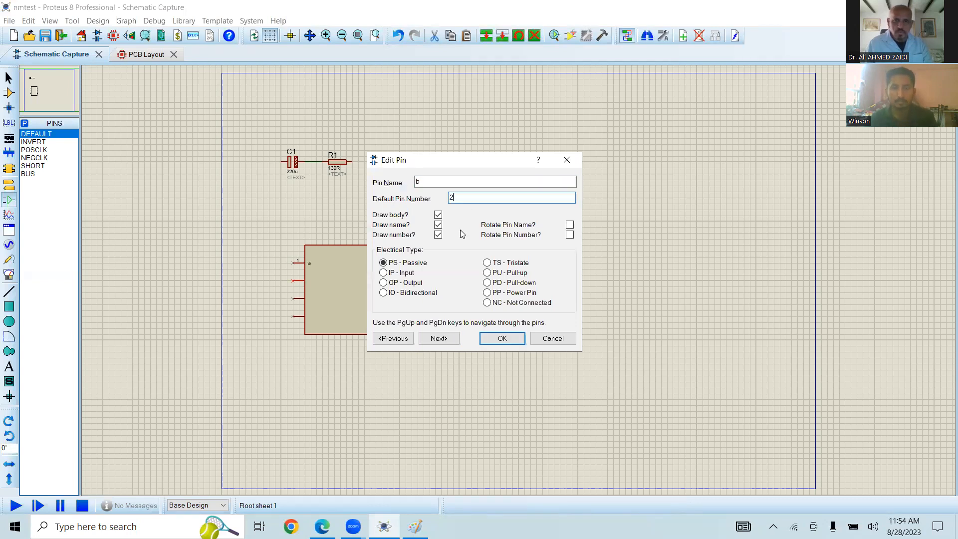
# Step: Name the third pin on the rectangle's left edge c and give it default pin number 3
pyautogui.click(439, 338)
pyautogui.click(449, 181)
pyautogui.write('c')
pyautogui.click(458, 198)
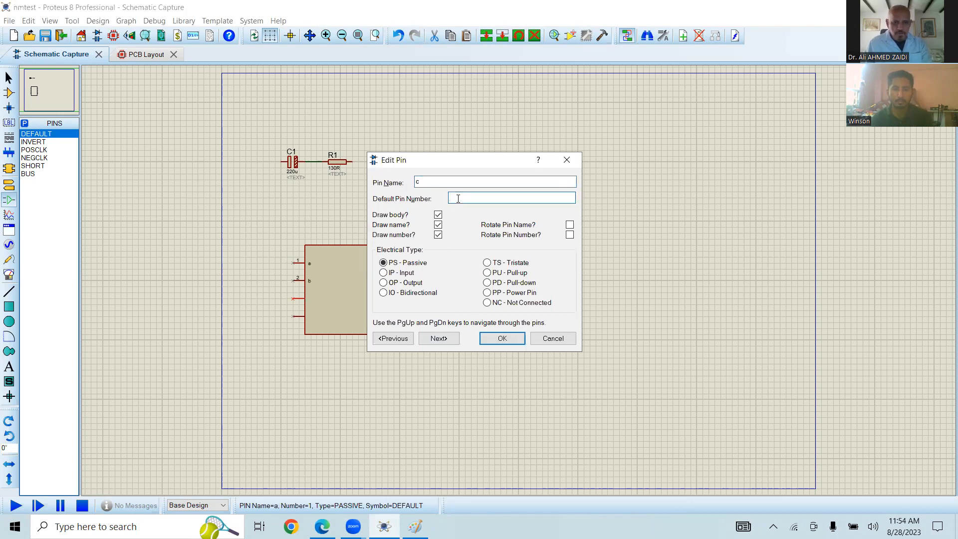
# Step: Name the fourth left pin d with default pin number 4 and set its electrical type to PP - Power Pin
pyautogui.click(452, 339)
pyautogui.click(439, 183)
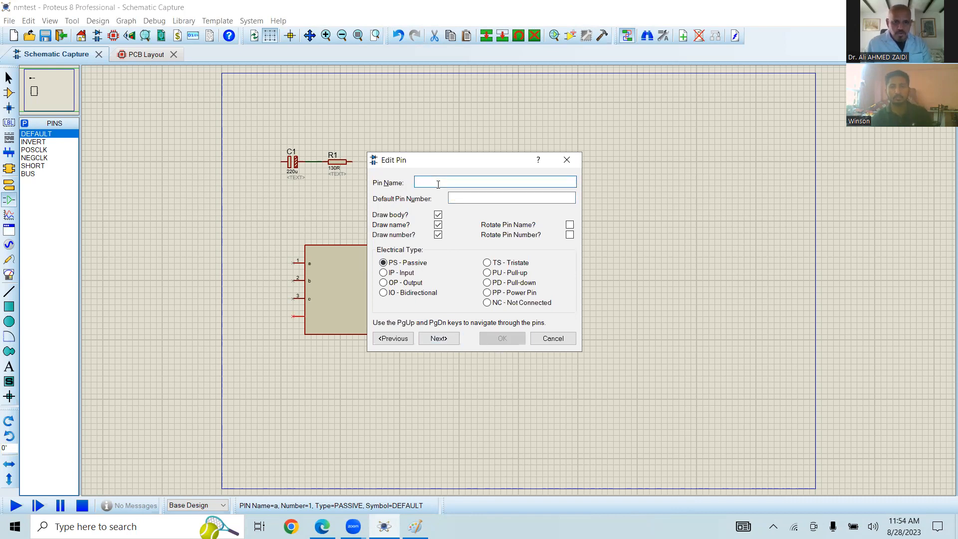
pyautogui.write('d')
pyautogui.click(464, 196)
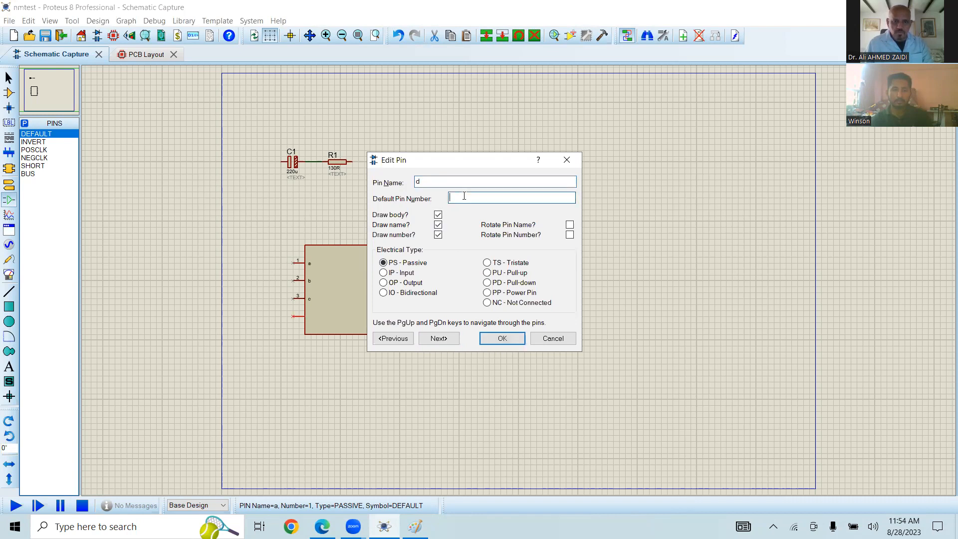
pyautogui.click(488, 293)
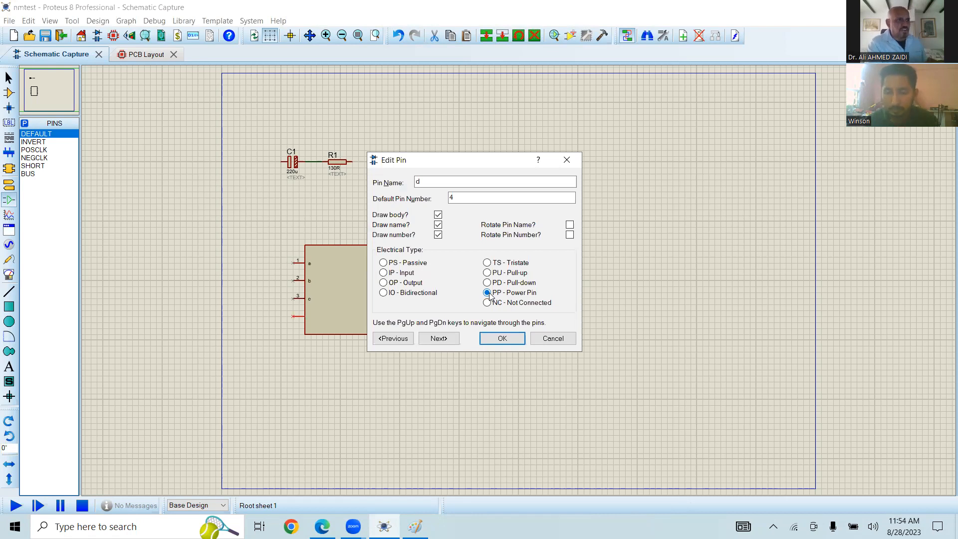
pyautogui.click(491, 339)
pyautogui.click(431, 295)
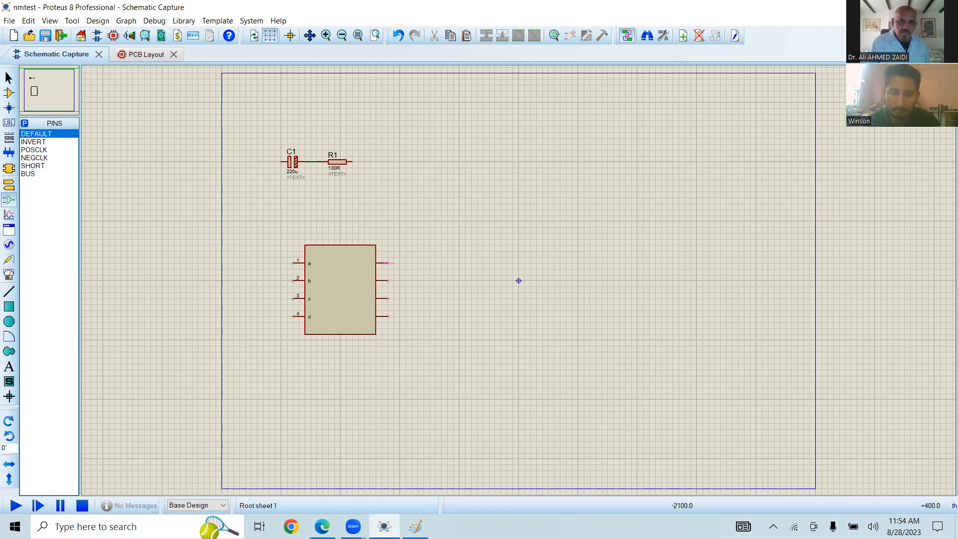
# Step: Name the top pin on the rectangle's right edge k and give it default pin number 8
pyautogui.doubleClick(381, 263)
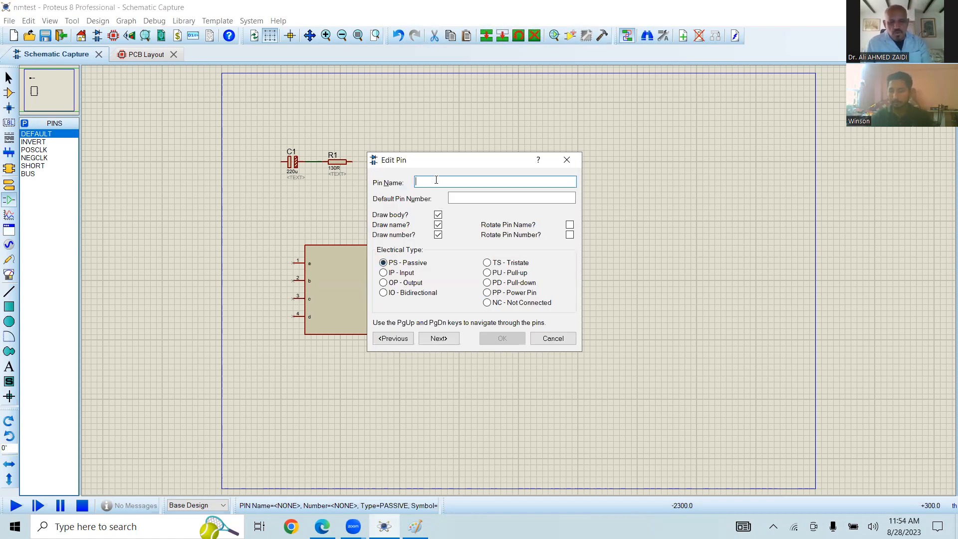
pyautogui.write('a')
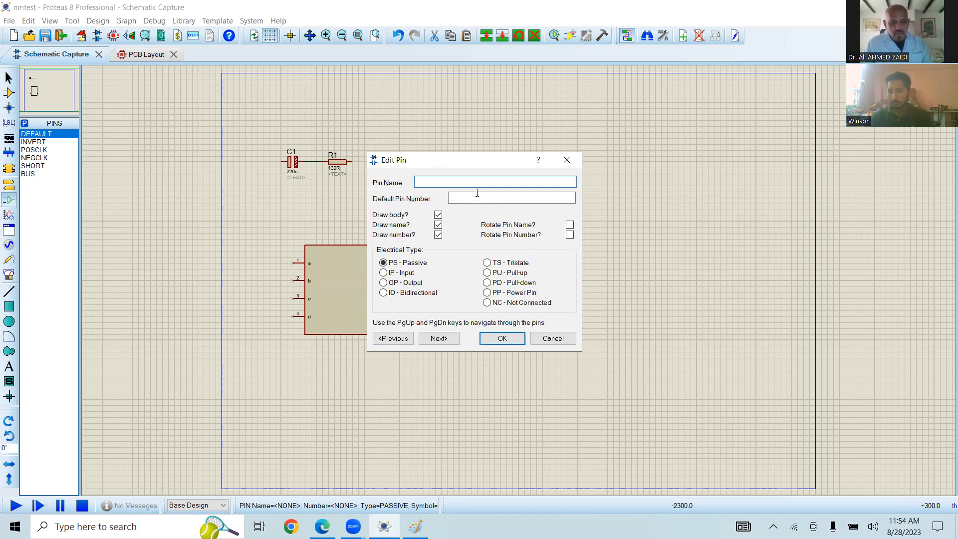
pyautogui.write('k')
pyautogui.click(493, 196)
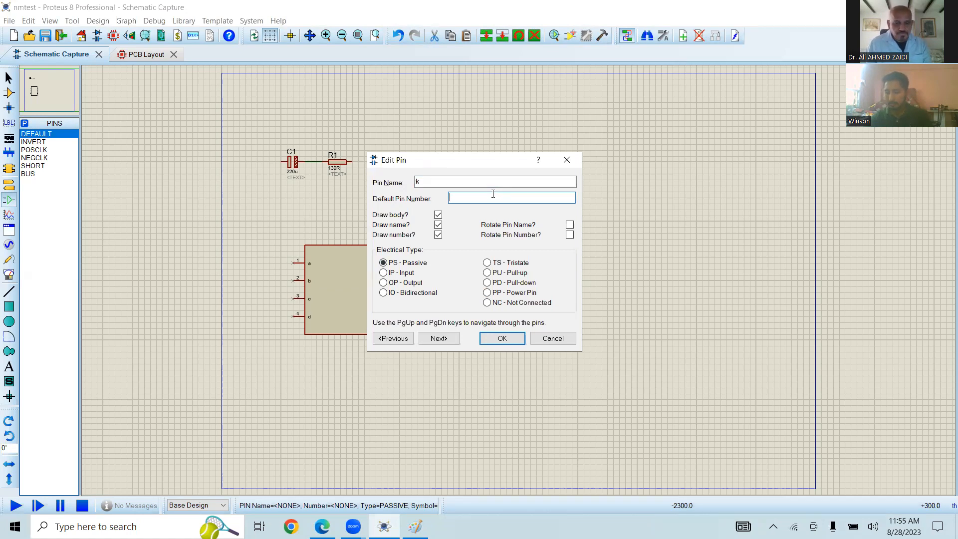
pyautogui.click(438, 338)
# Step: Name the second pin on the rectangle's right edge l and give it default pin number 7
pyautogui.click(453, 182)
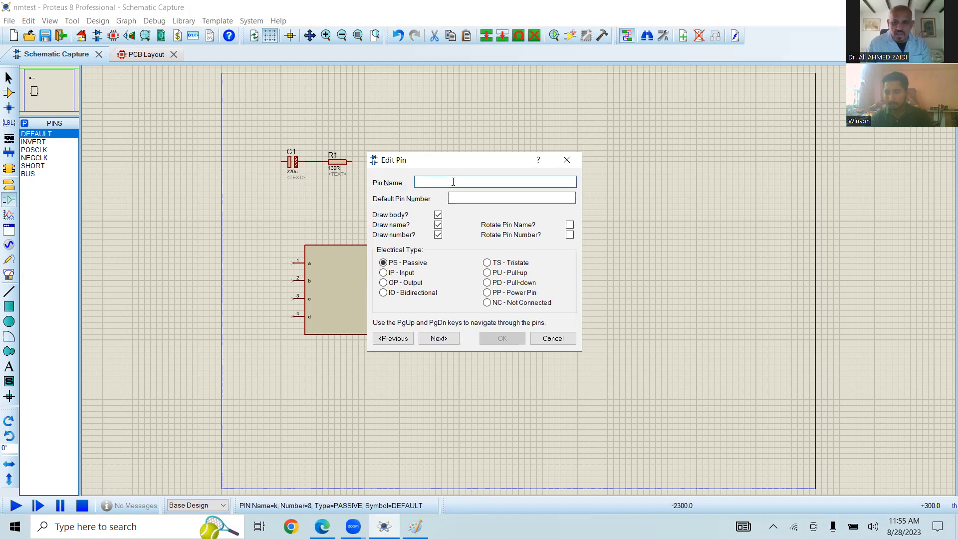
pyautogui.click(469, 198)
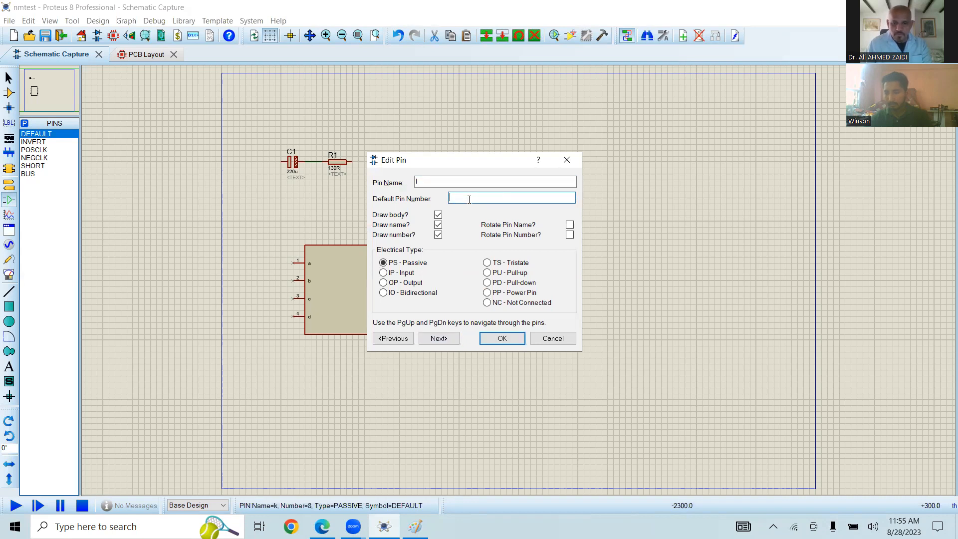
pyautogui.write('9')
pyautogui.click(440, 338)
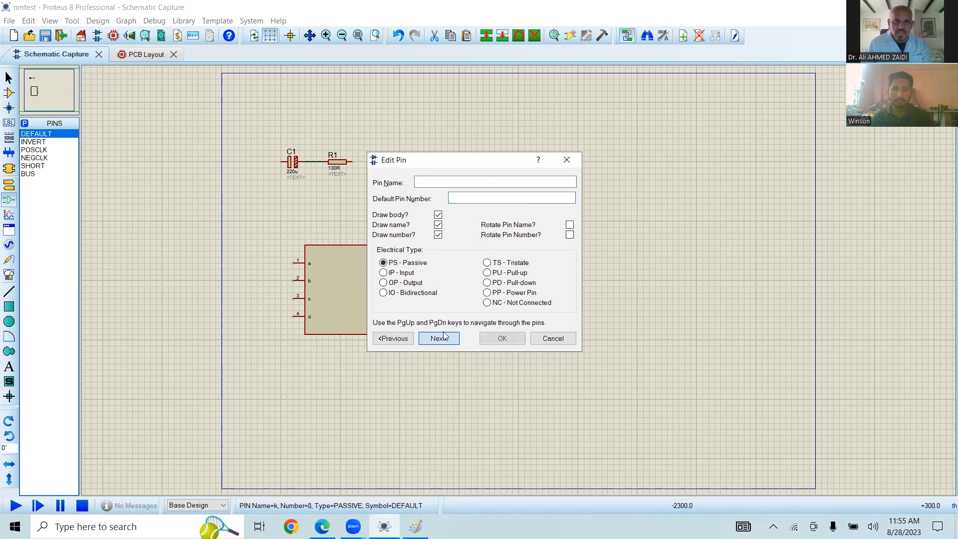
# Step: Name the third pin on the rectangle's right edge m and give it default pin number 6
pyautogui.click(459, 182)
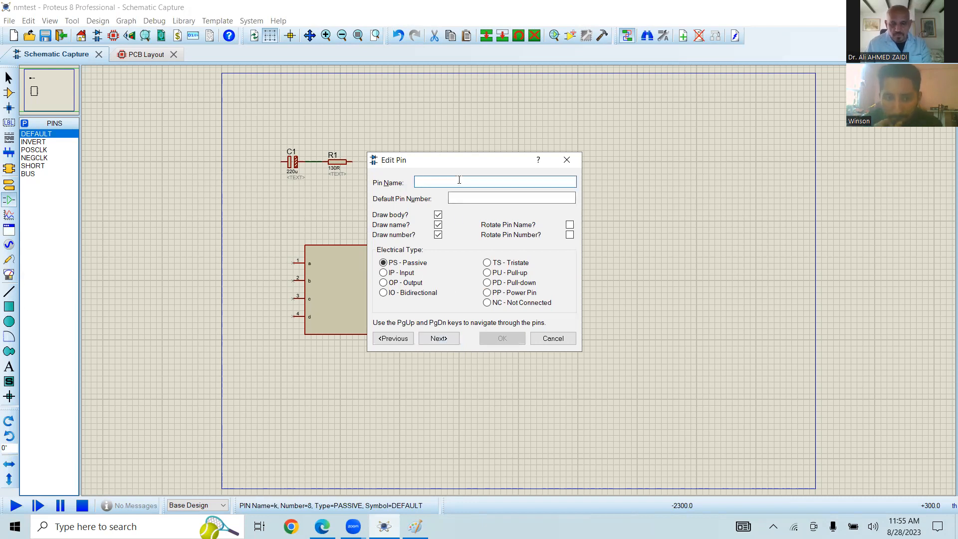
pyautogui.write('m')
pyautogui.click(468, 200)
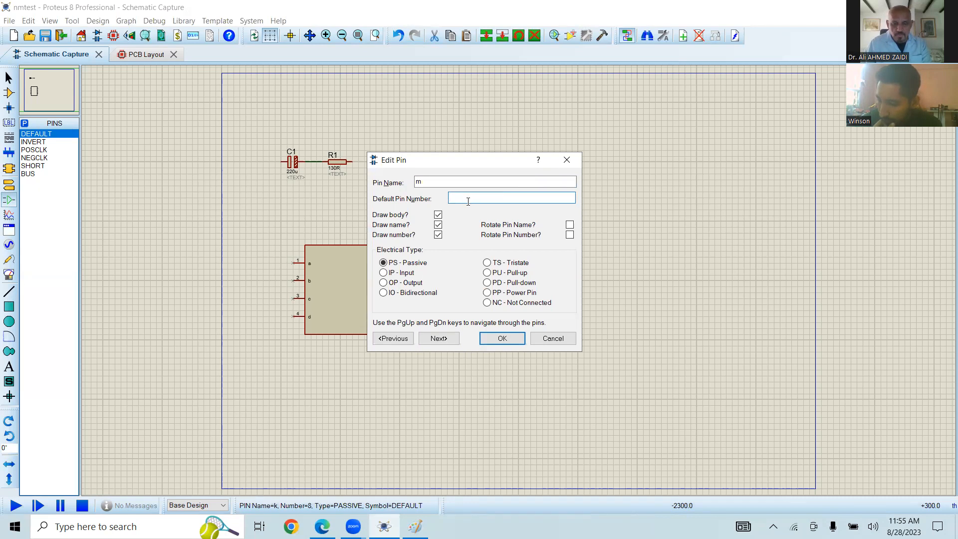
pyautogui.write('6')
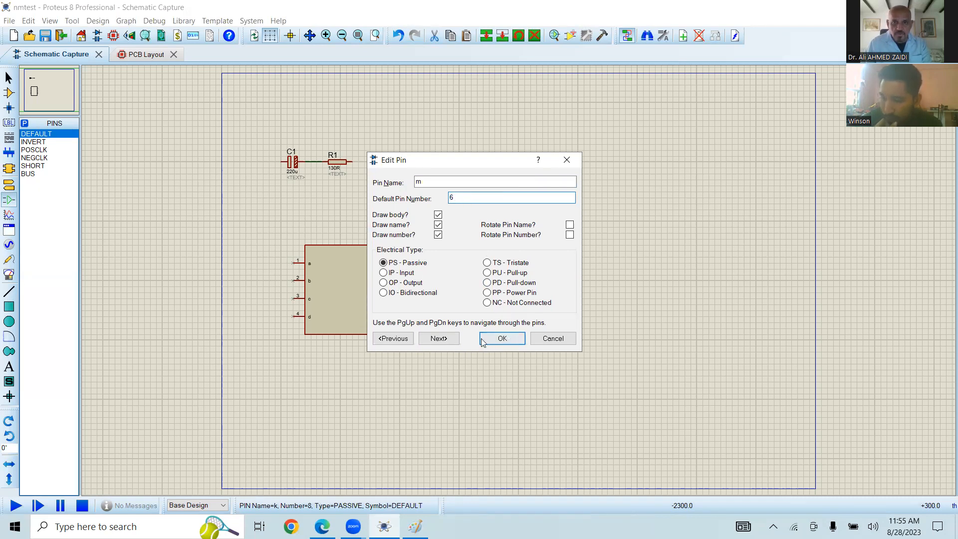
pyautogui.click(438, 339)
# Step: Name the fourth right pin n with default pin number 5 and set its electrical type to PP - Power Pin
pyautogui.click(452, 182)
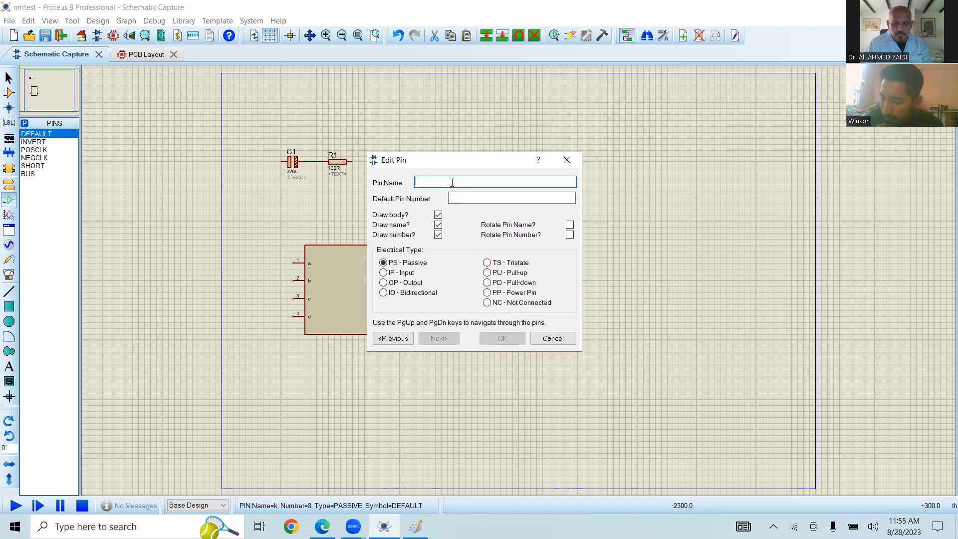
pyautogui.write('n')
pyautogui.click(461, 197)
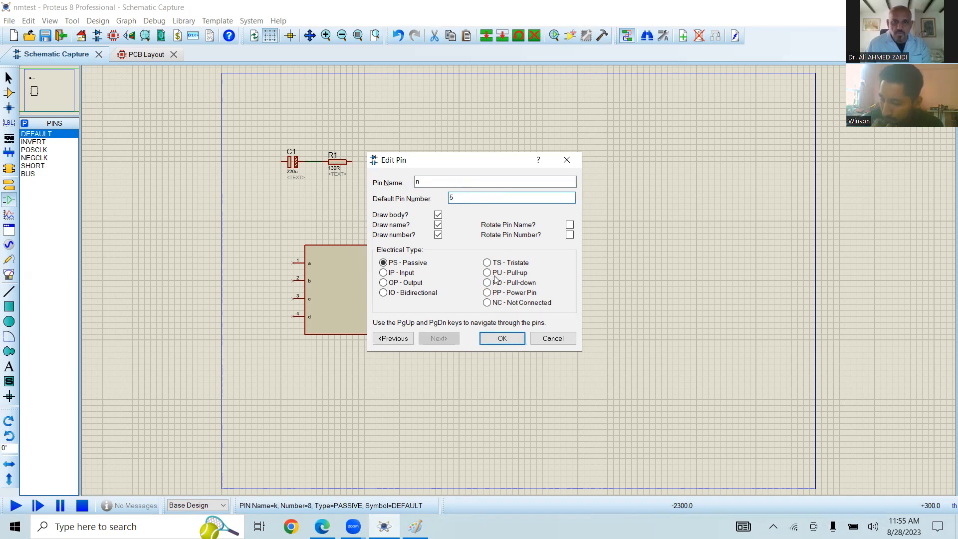
pyautogui.click(501, 339)
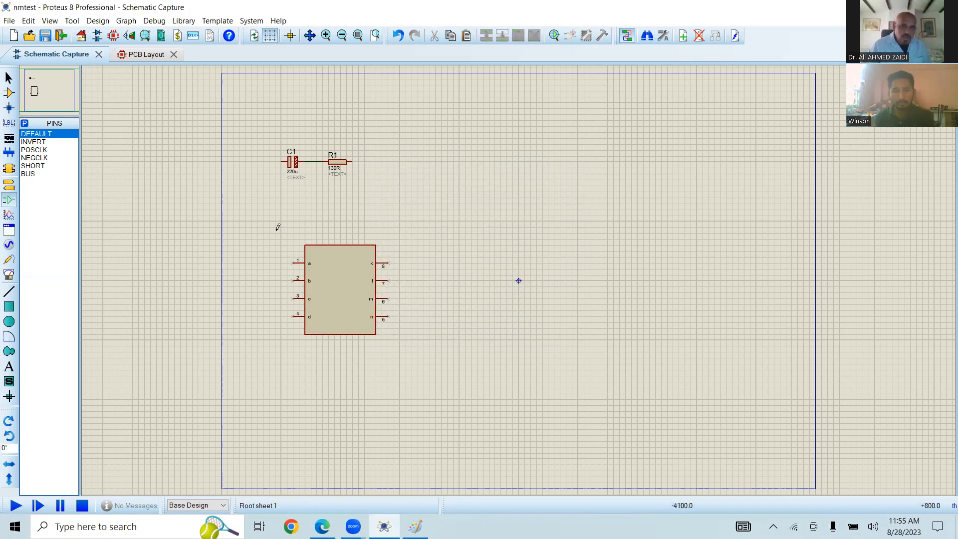
# Step: Make a device from the rectangle and its eight pins, with device name 8PIN IC and reference prefix U
pyautogui.moveTo(276, 227); pyautogui.dragTo(399, 363)
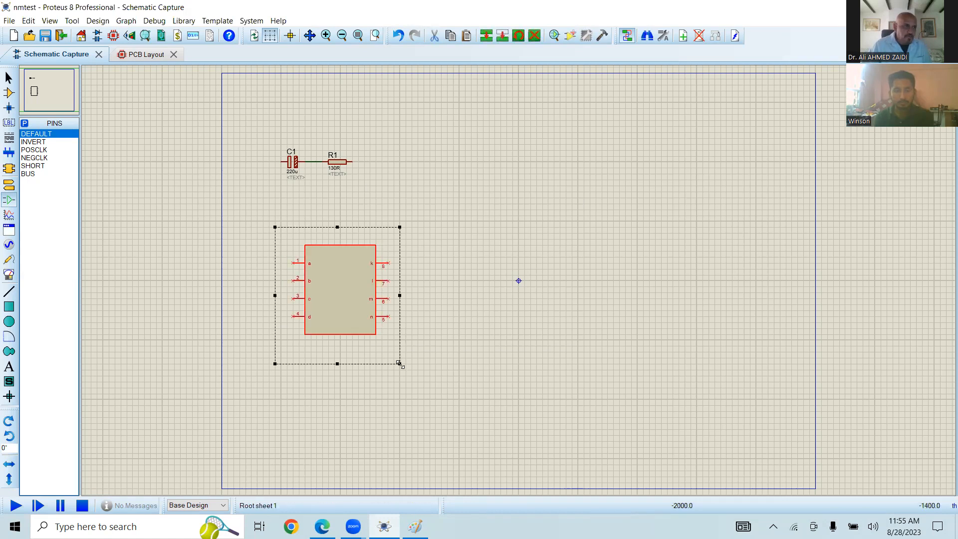
pyautogui.rightClick(300, 241)
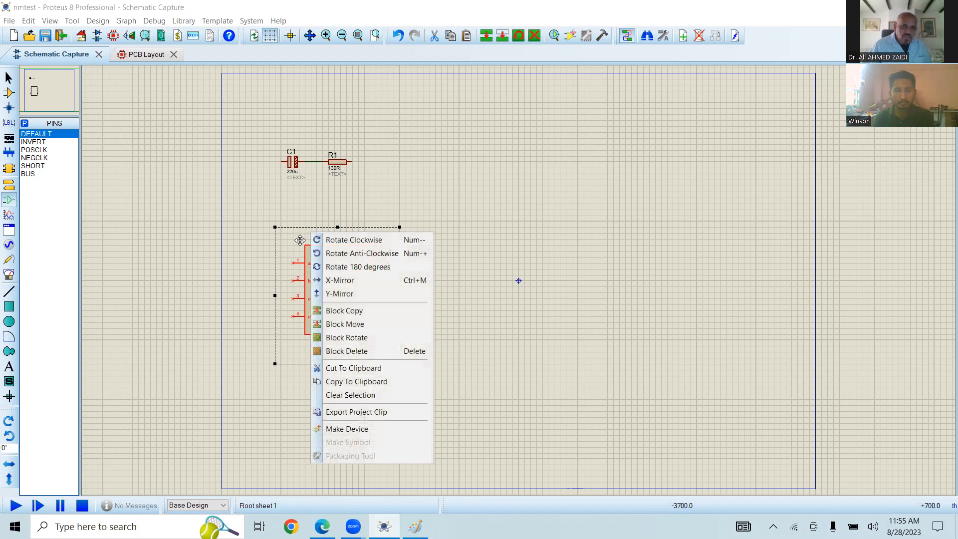
pyautogui.click(351, 431)
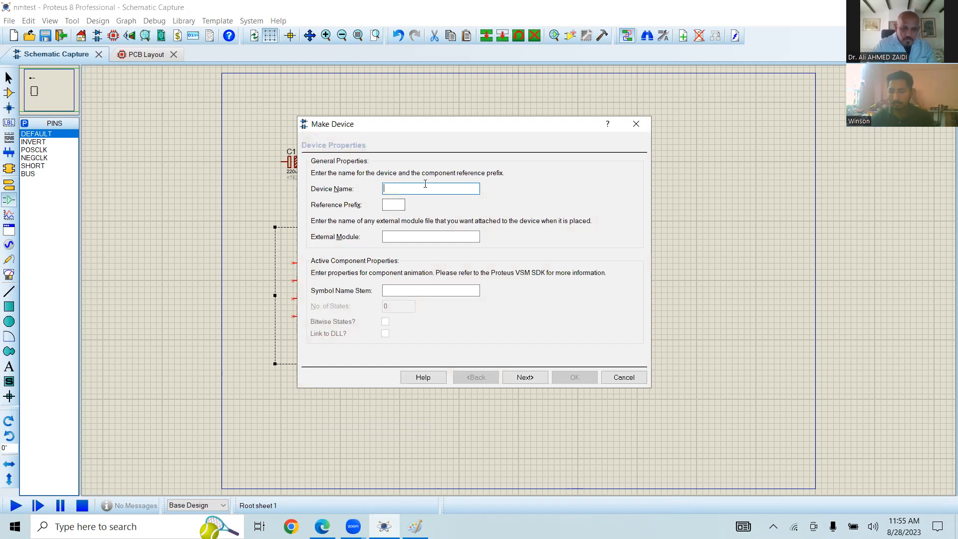
pyautogui.write('8PIN IC')
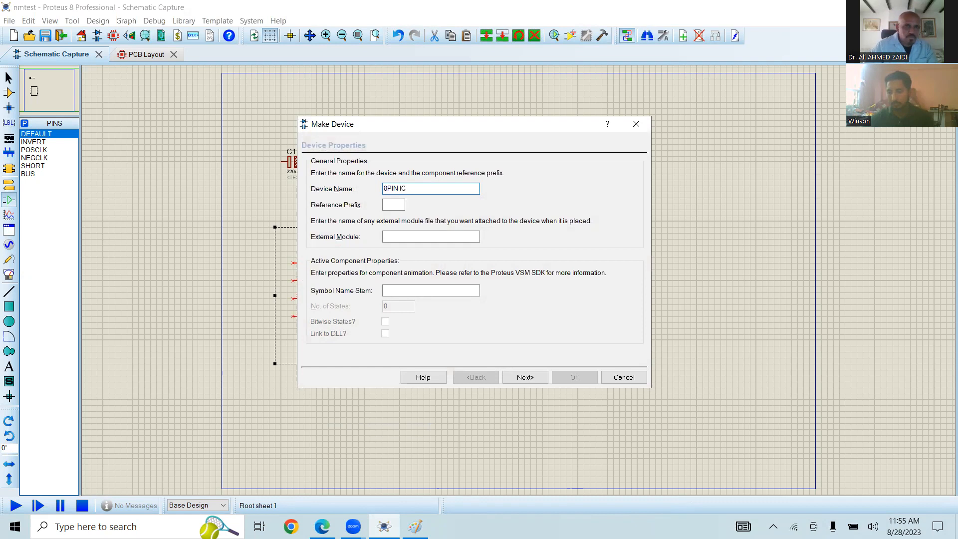
pyautogui.click(396, 206)
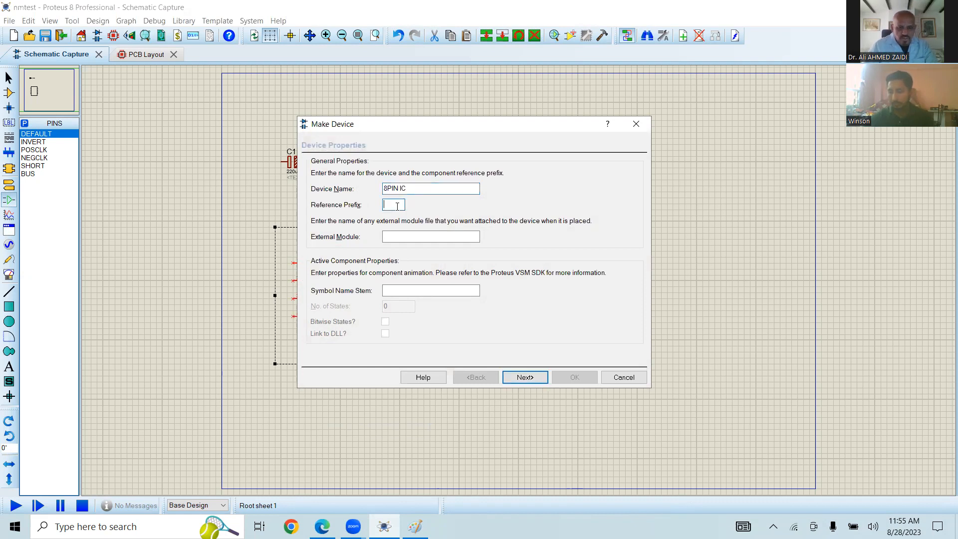
pyautogui.write('U')
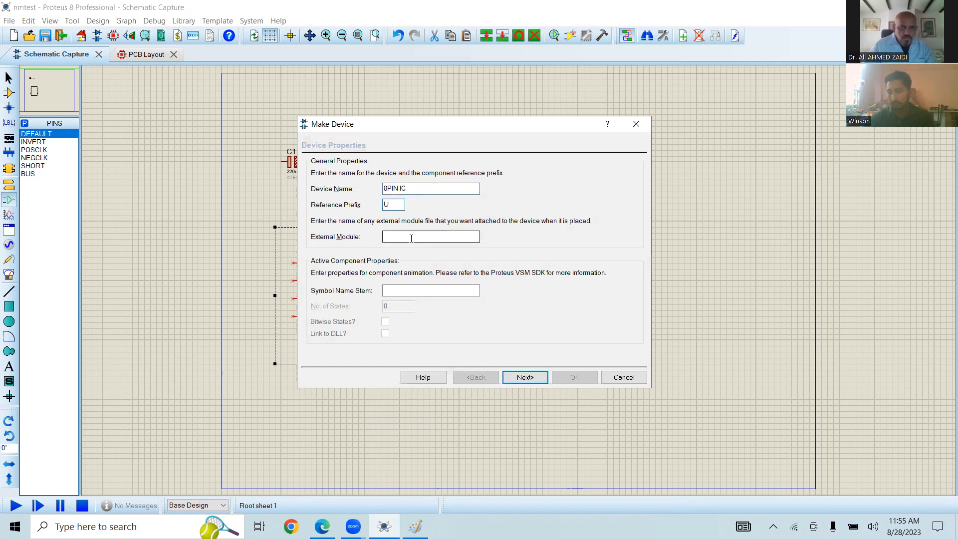
pyautogui.click(521, 382)
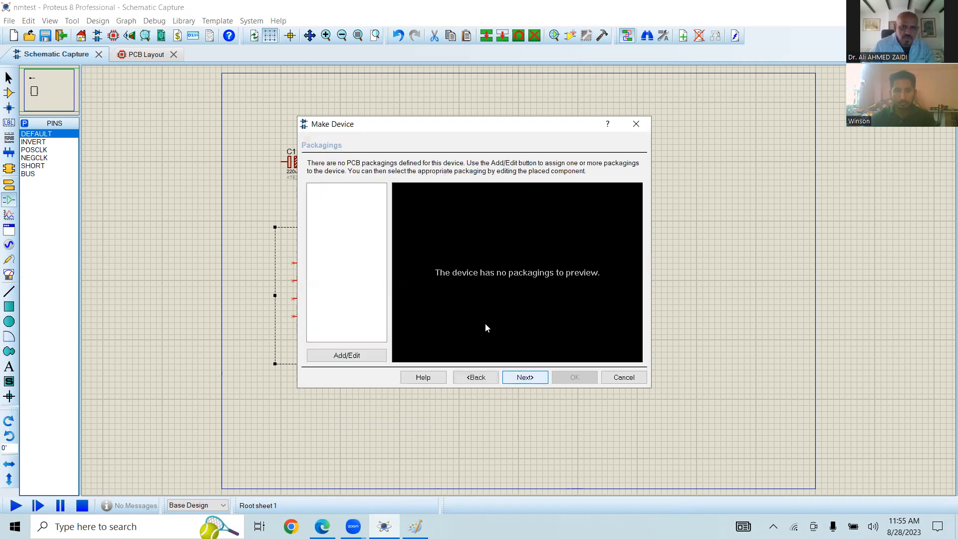
# Step: Assign the DIL08 package to the device from the through-hole Integrated Circuits packages
pyautogui.click(348, 359)
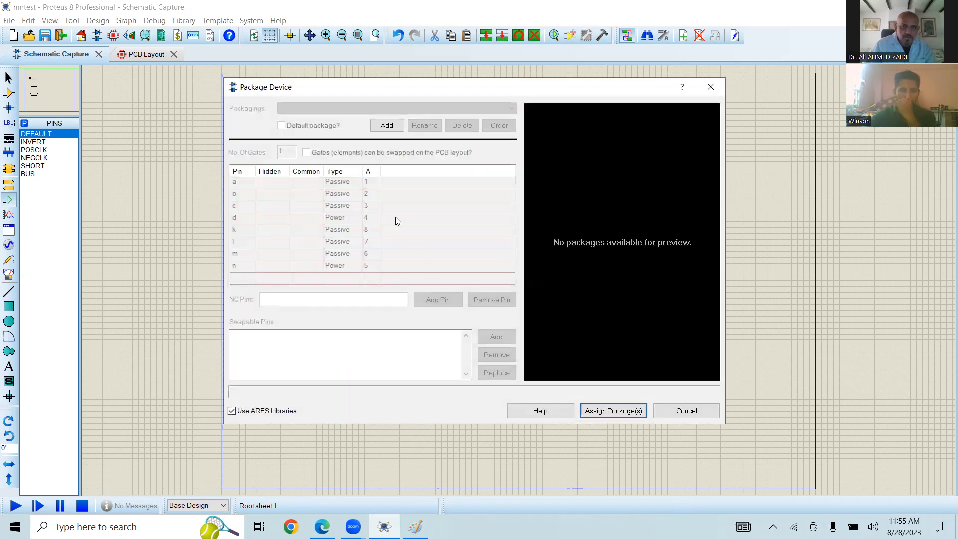
pyautogui.click(387, 126)
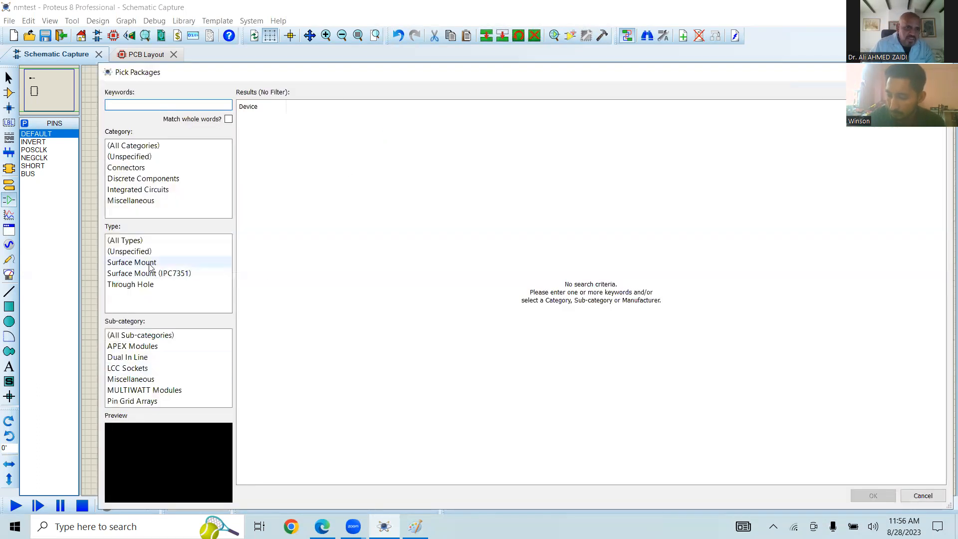
pyautogui.click(143, 286)
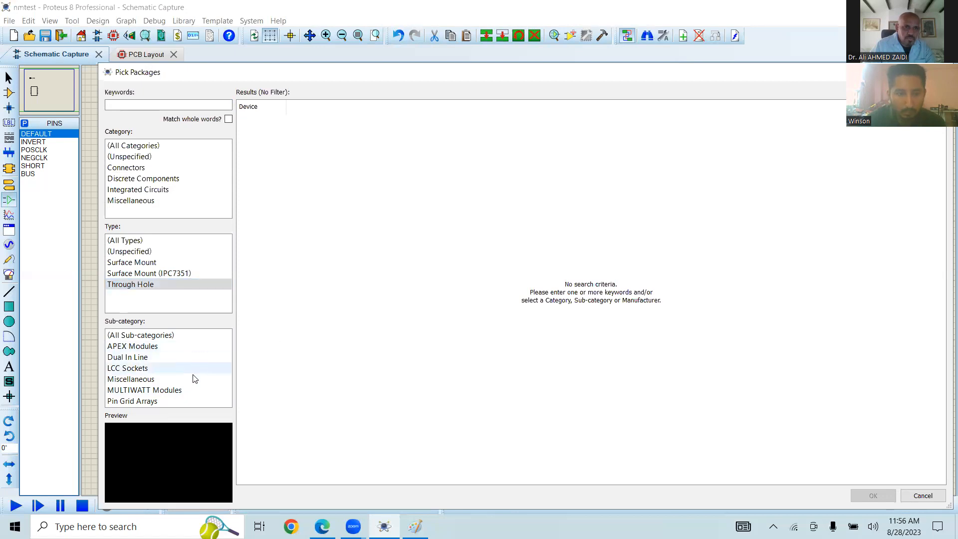
pyautogui.click(145, 285)
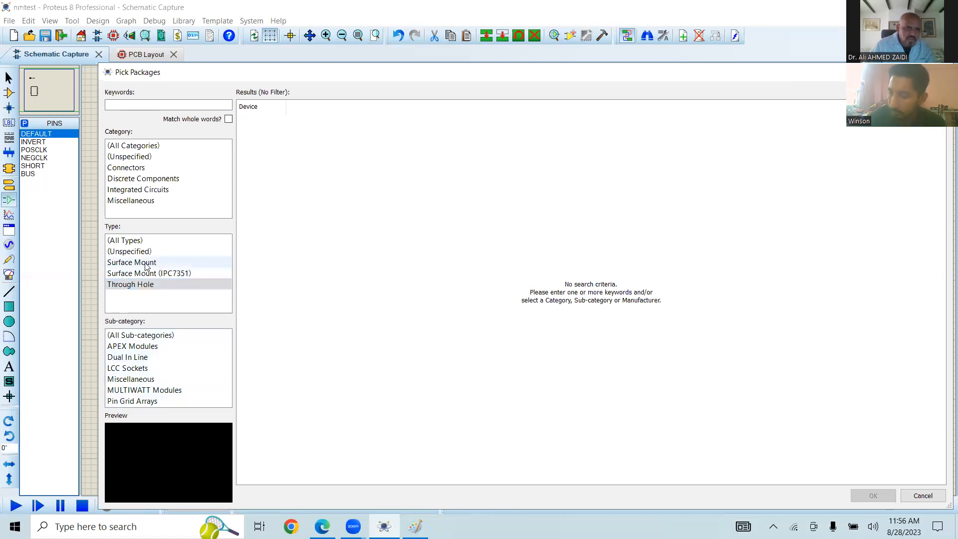
pyautogui.click(142, 179)
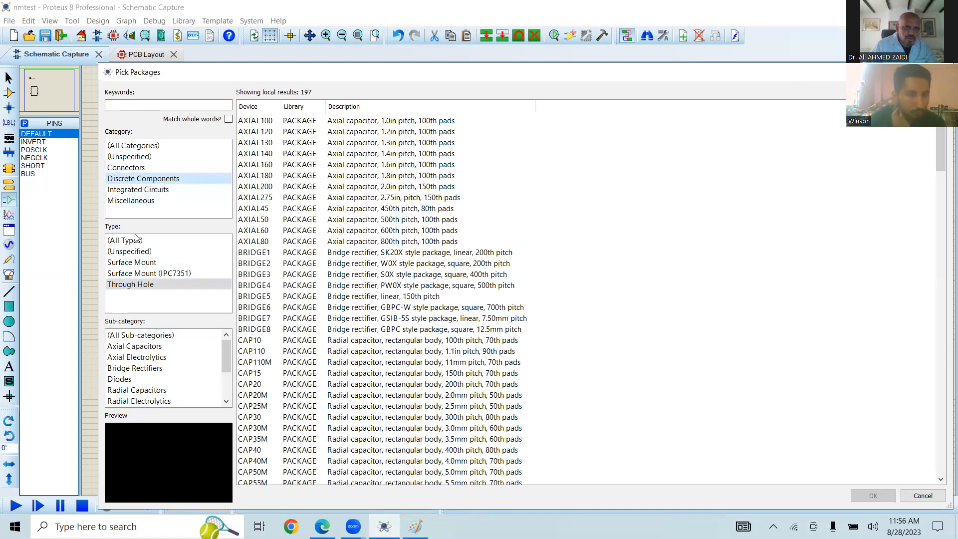
pyautogui.click(134, 192)
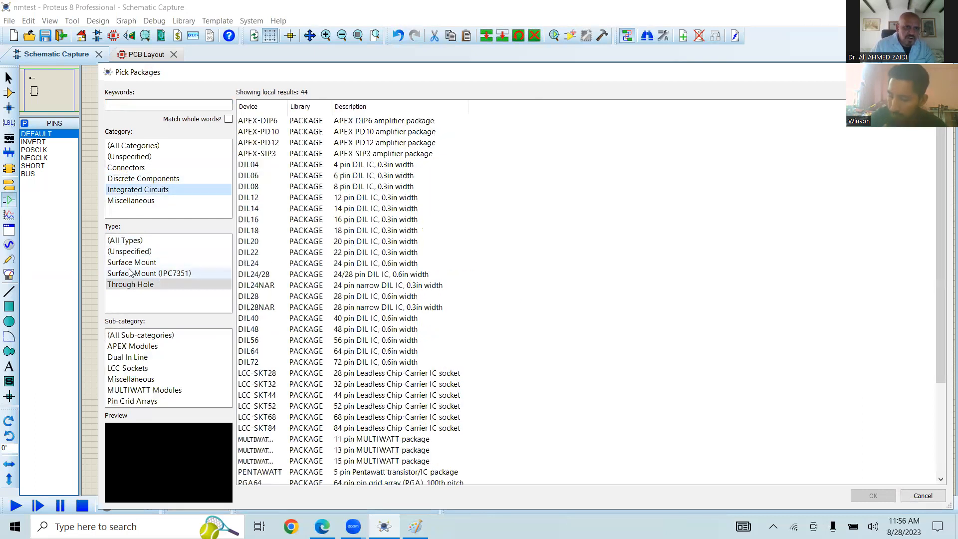
pyautogui.click(129, 289)
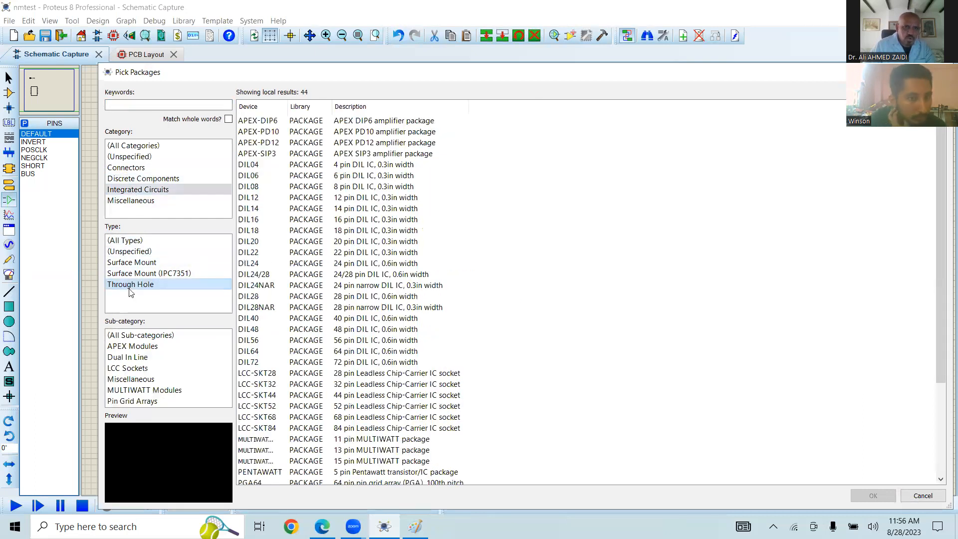
pyautogui.click(253, 187)
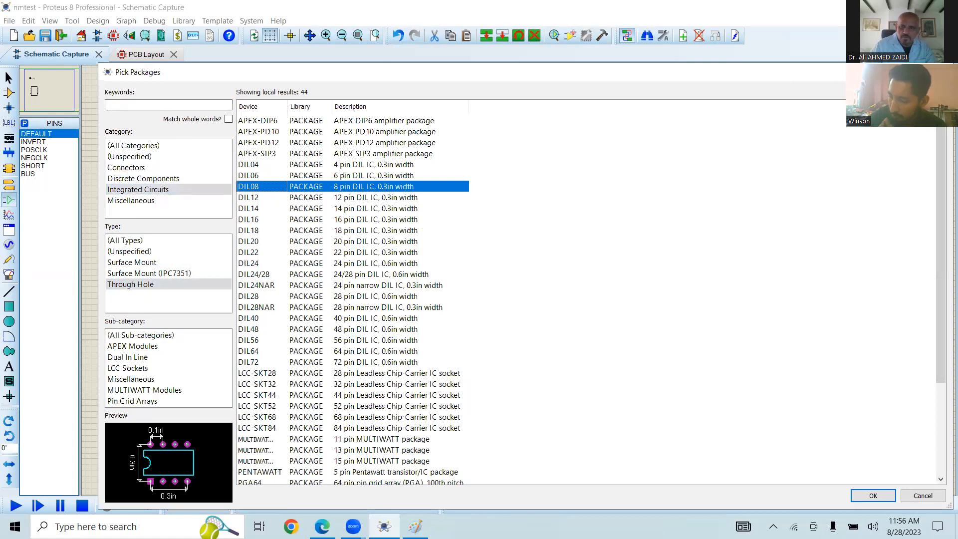
pyautogui.click(873, 496)
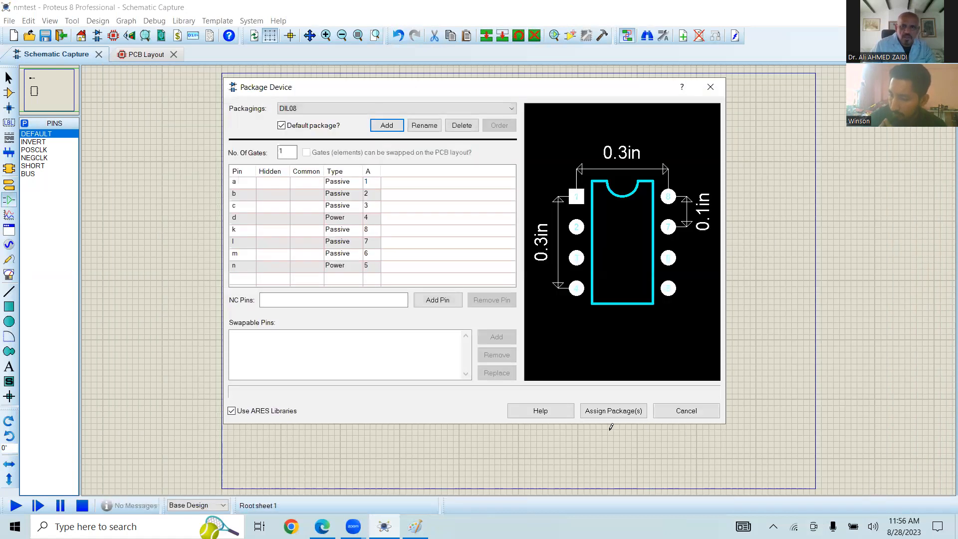
pyautogui.click(595, 417)
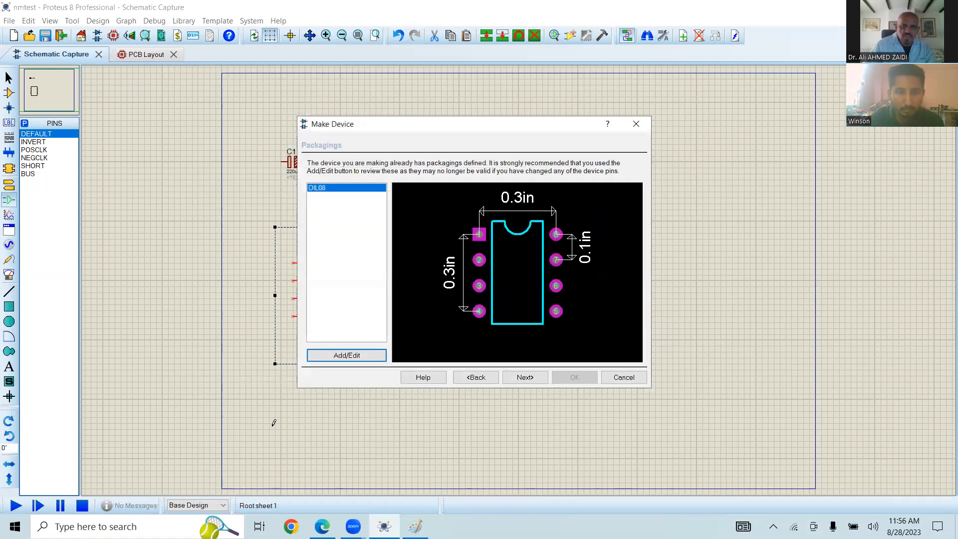
# Step: Enter 8PINIC as the component property name and generic as its description
pyautogui.click(530, 378)
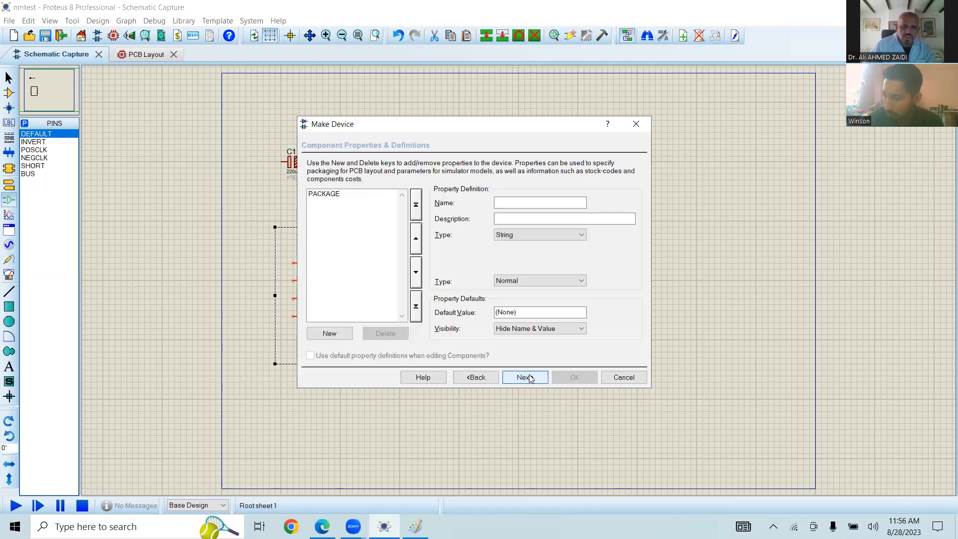
pyautogui.click(522, 204)
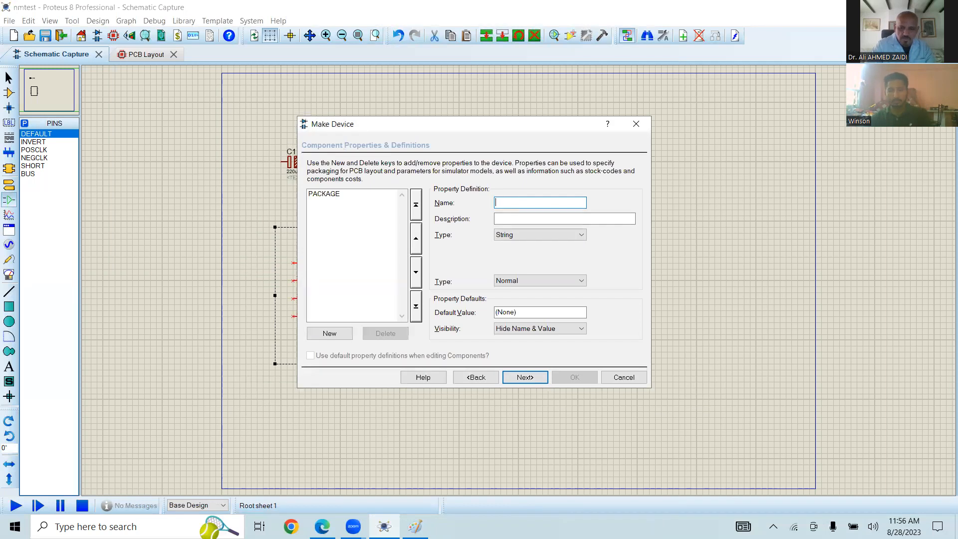
pyautogui.write('8PINIC')
pyautogui.click(512, 218)
pyautogui.write('generic')
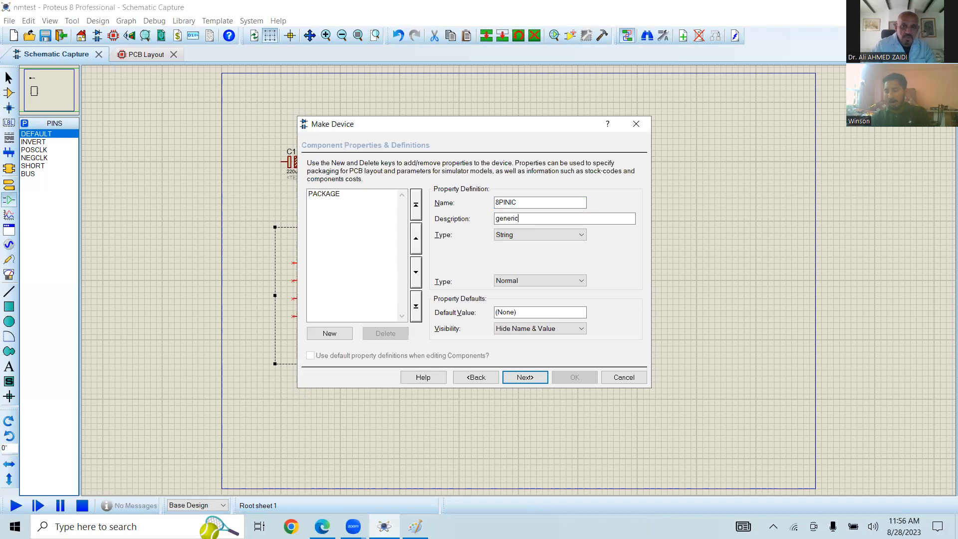
pyautogui.click(532, 378)
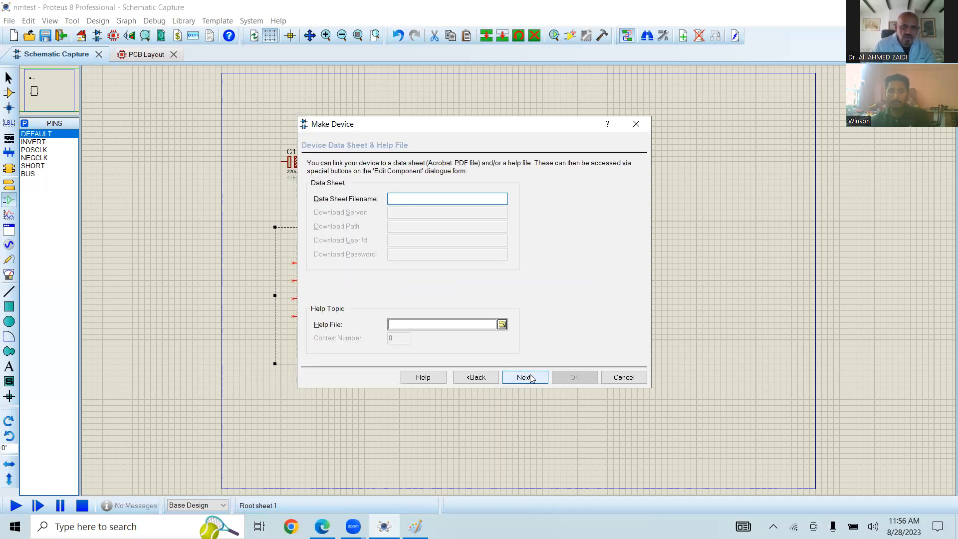
# Step: Leave the data sheet and help file blank, set the device category to Switching Devices, and save the device to the USERDVC library
pyautogui.click(530, 378)
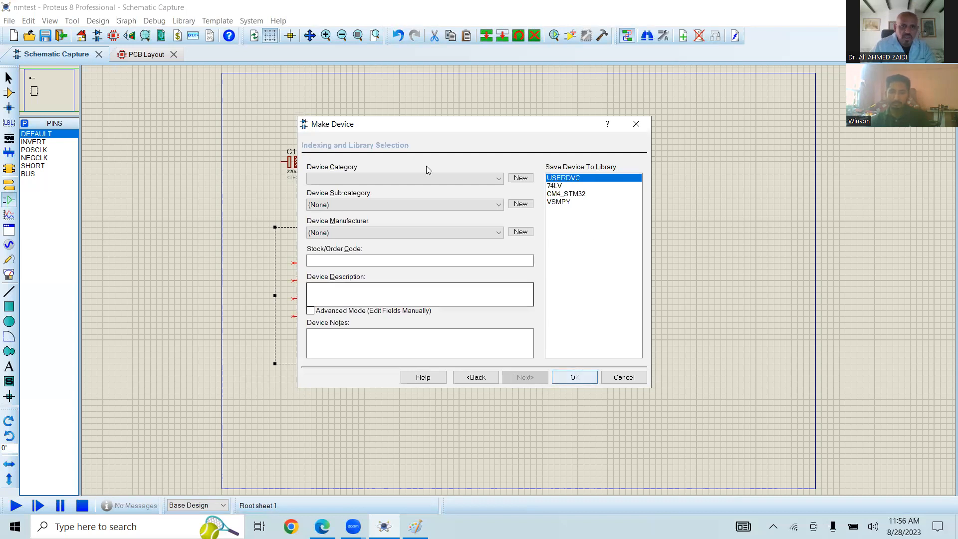
pyautogui.click(425, 179)
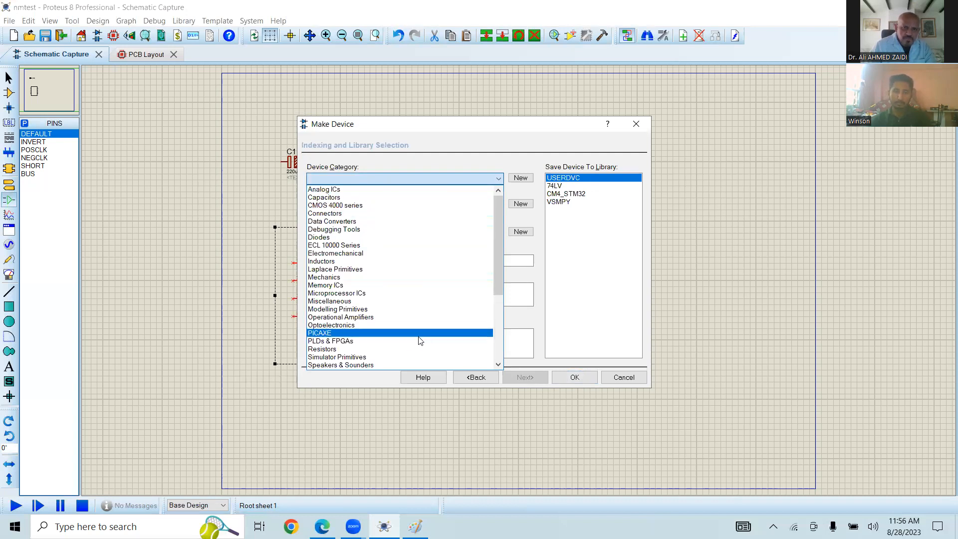
pyautogui.scroll(-4, 392, 350)
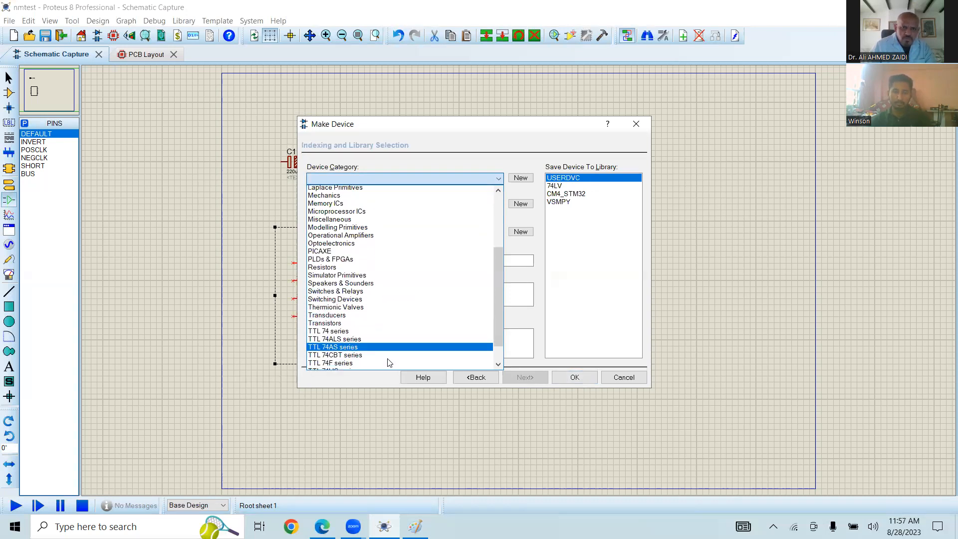
pyautogui.scroll(-1, 382, 294)
pyautogui.scroll(2, 354, 269)
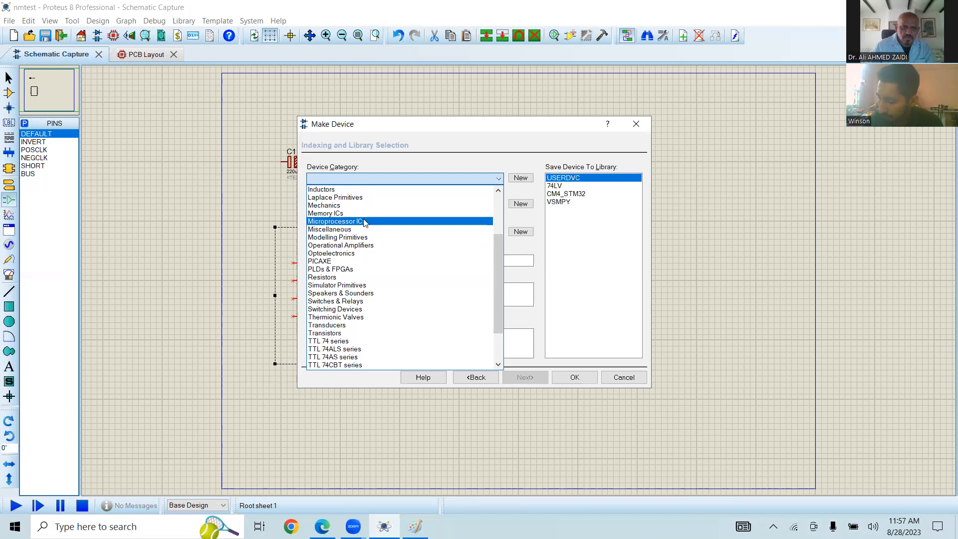
pyautogui.scroll(2, 366, 219)
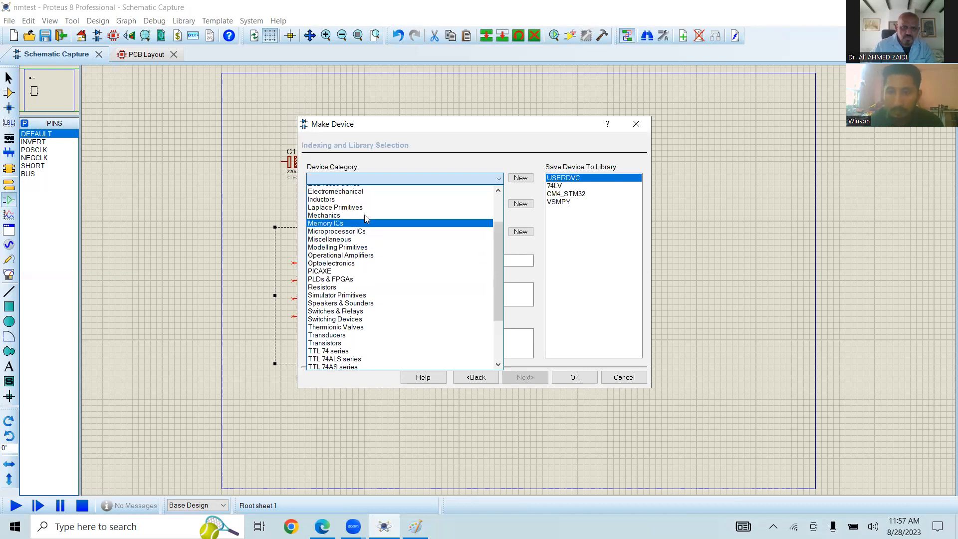
pyautogui.scroll(1, 367, 219)
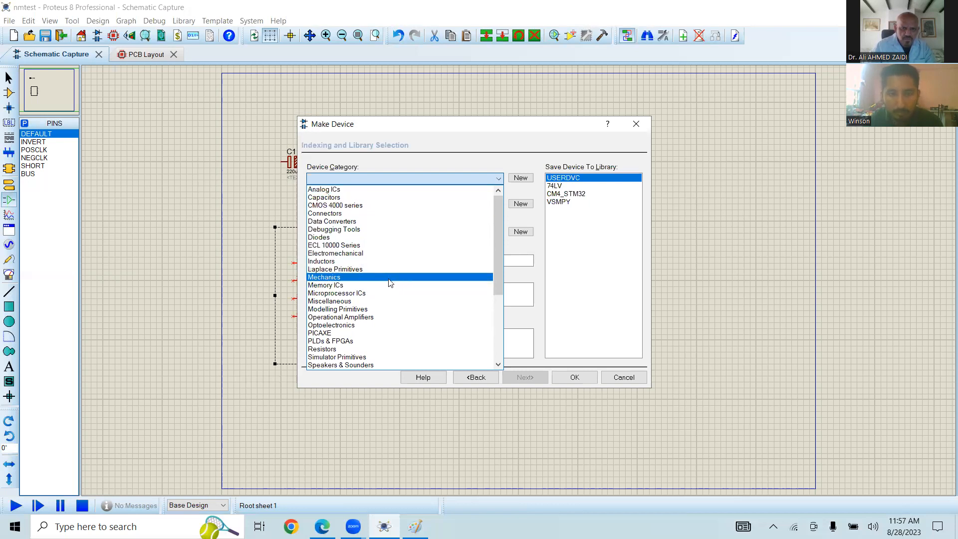
pyautogui.scroll(-1, 390, 280)
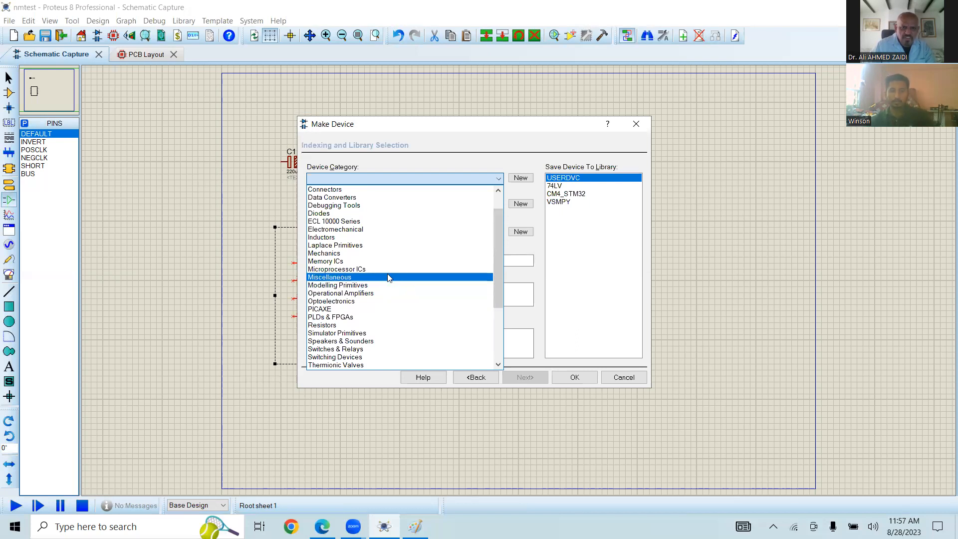
pyautogui.scroll(-2, 387, 300)
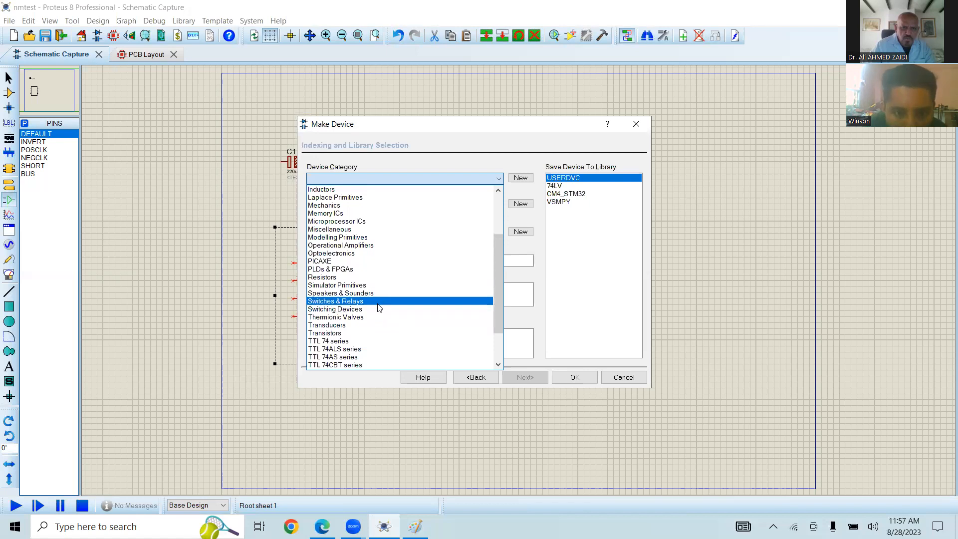
pyautogui.click(381, 310)
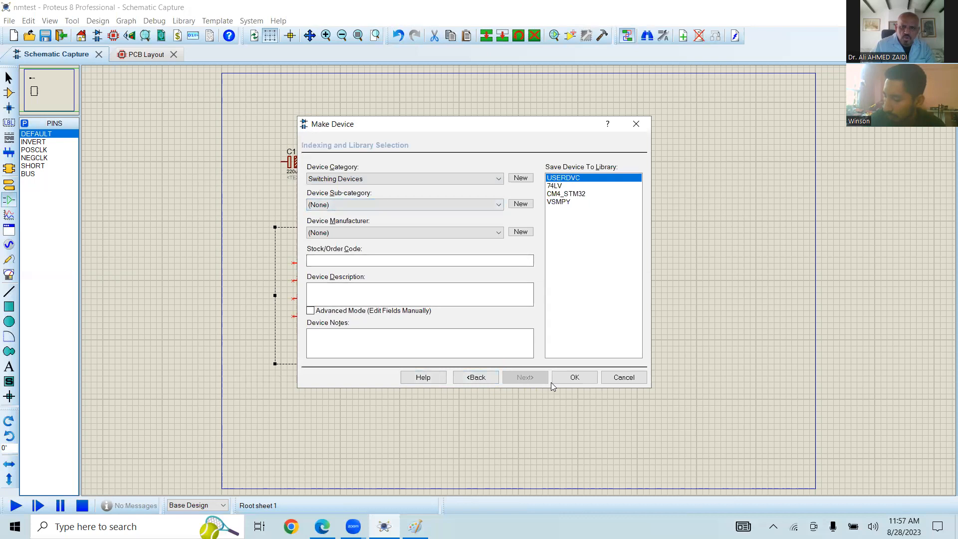
pyautogui.click(574, 377)
# Step: Place an 8PIN IC on the schematic to the right of R1 and delete the original drawn rectangle with its pins
pyautogui.click(480, 299)
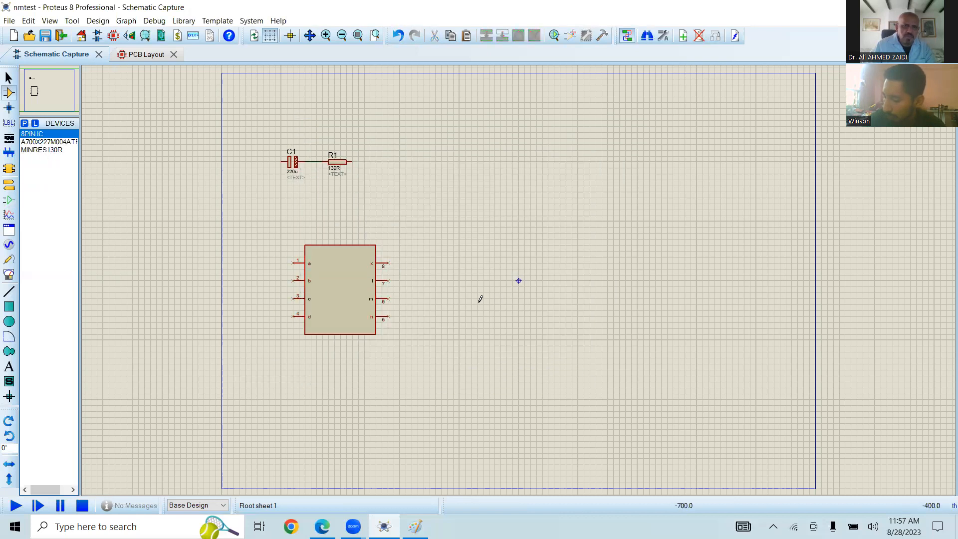
pyautogui.click(431, 374)
pyautogui.click(539, 221)
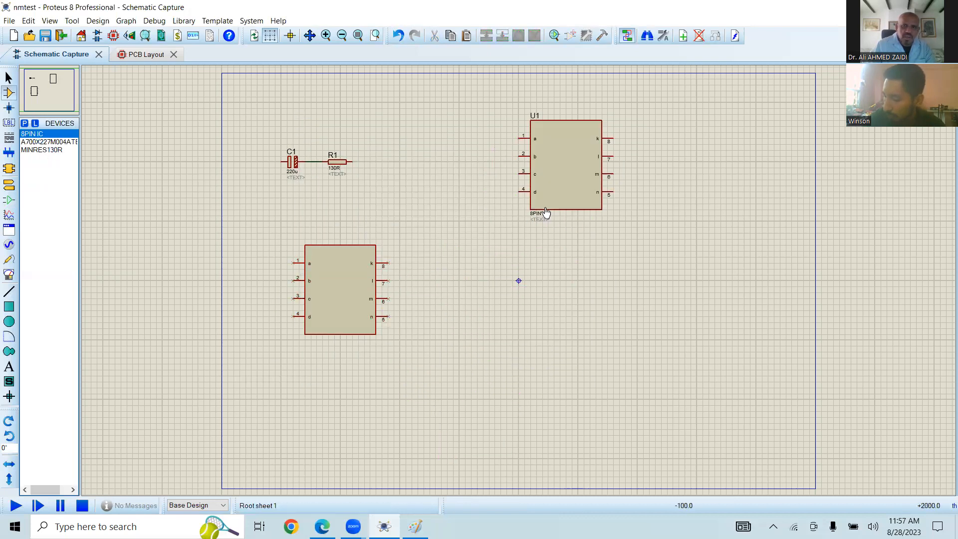
pyautogui.moveTo(265, 239); pyautogui.dragTo(435, 358)
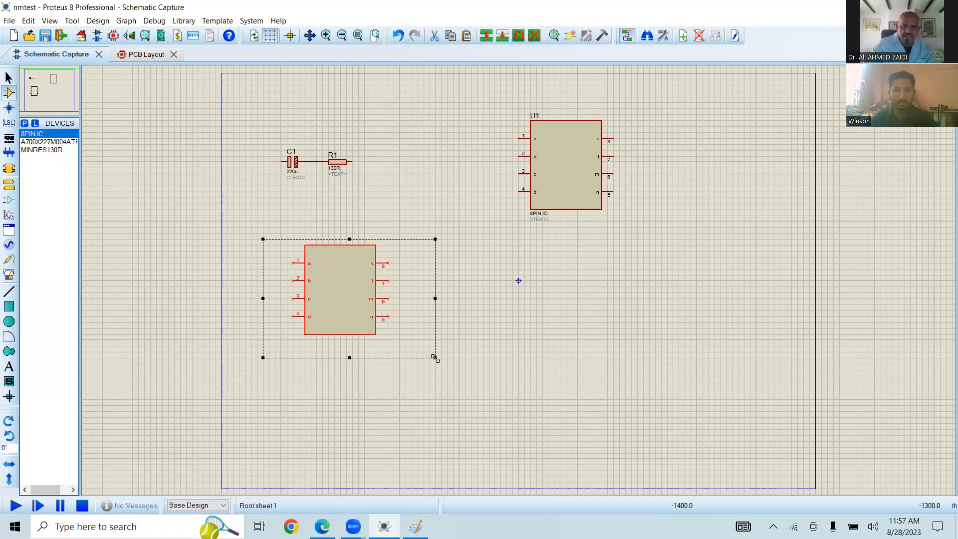
pyautogui.press('Delete')
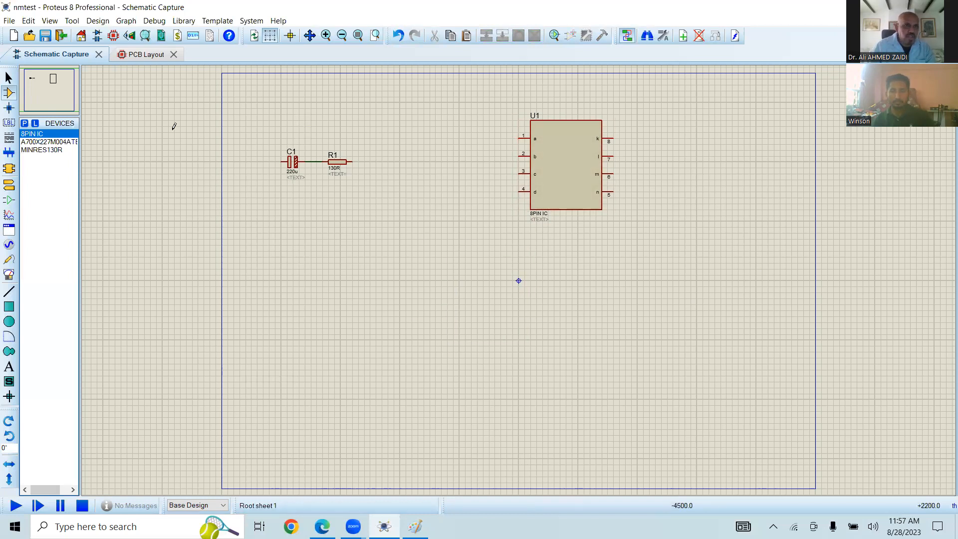
# Step: Place component U1 in the PCB layout below R1
pyautogui.click(129, 55)
pyautogui.rightClick(363, 215)
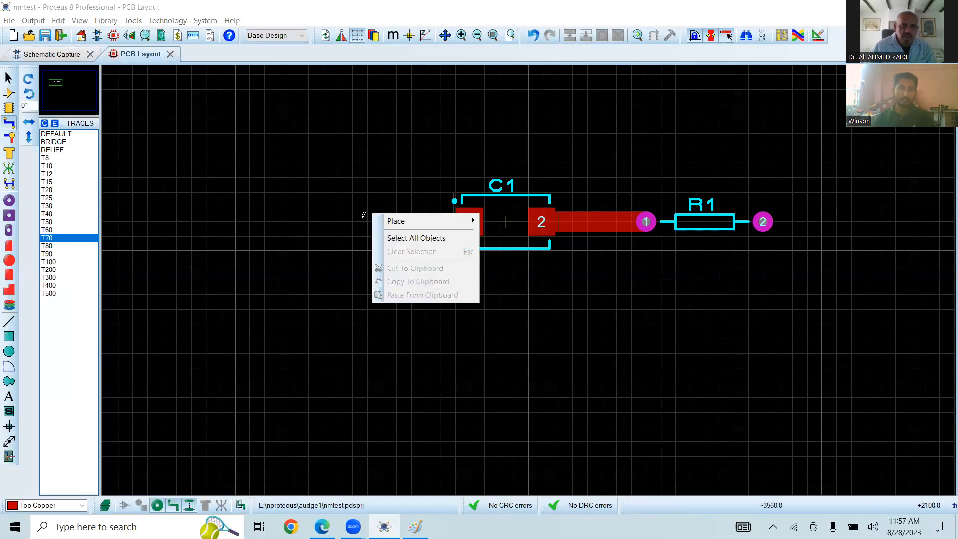
pyautogui.moveTo(399, 221)
pyautogui.moveTo(549, 221)
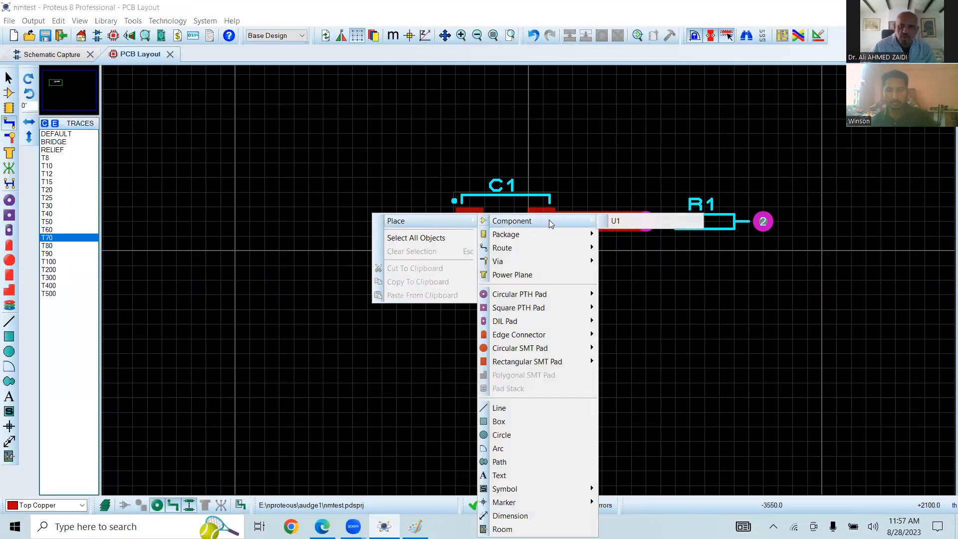
pyautogui.click(643, 221)
pyautogui.click(602, 397)
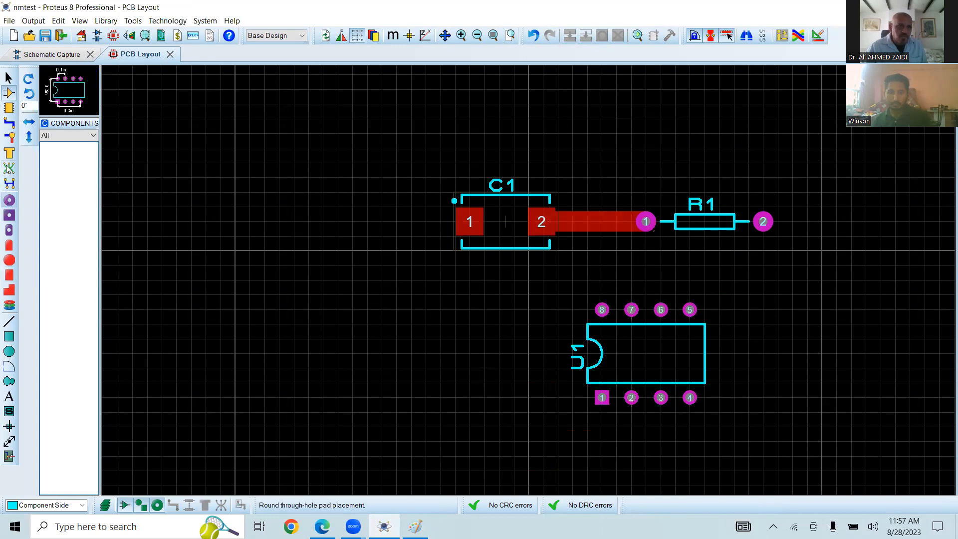
pyautogui.click(15, 126)
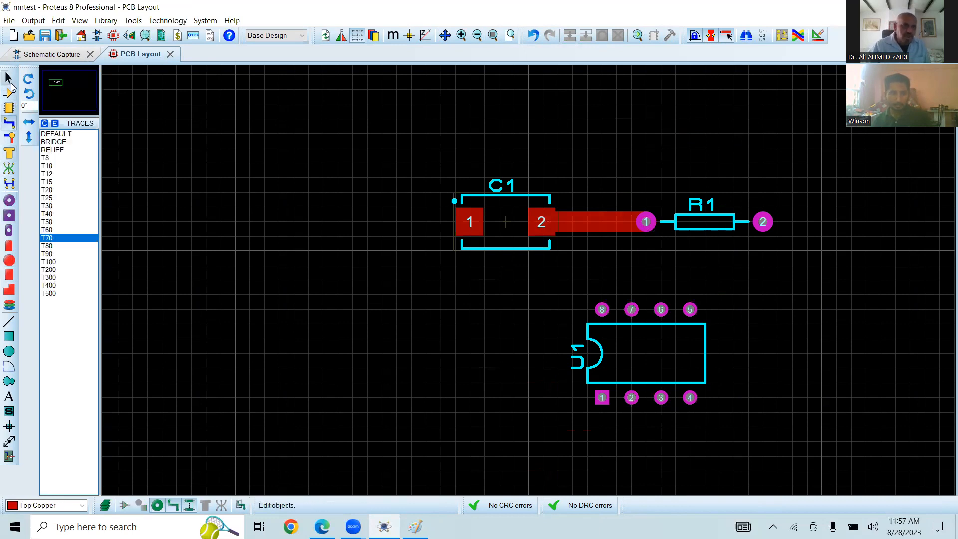
pyautogui.click(646, 221)
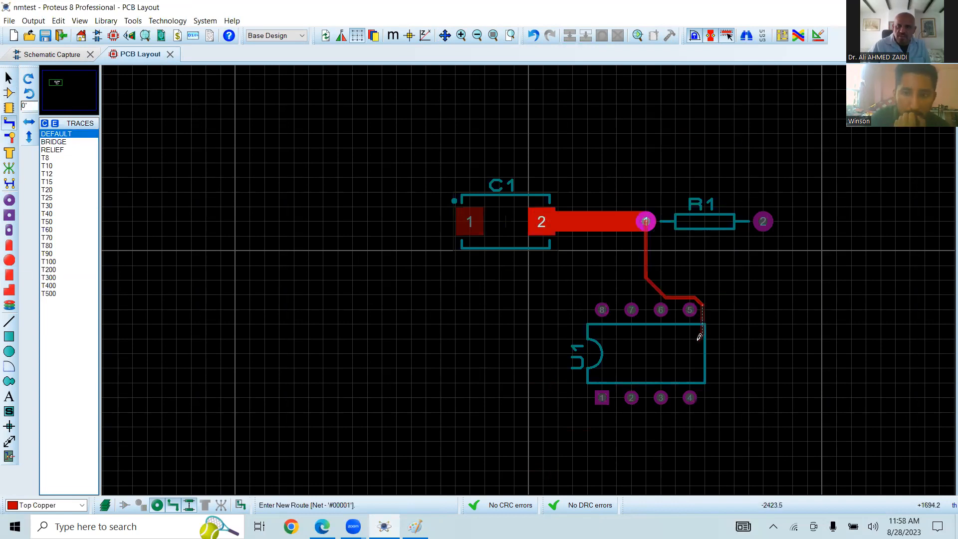
pyautogui.click(620, 330)
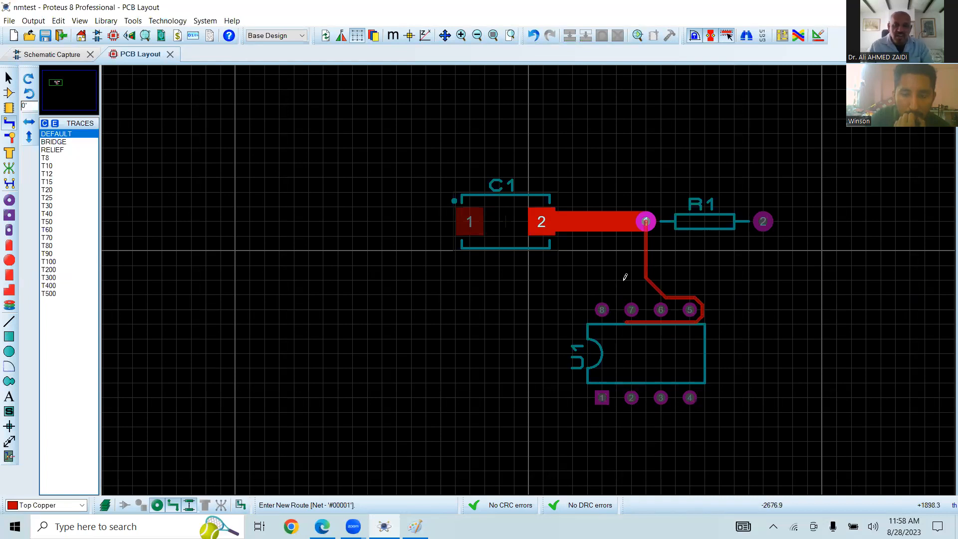
pyautogui.press('Escape')
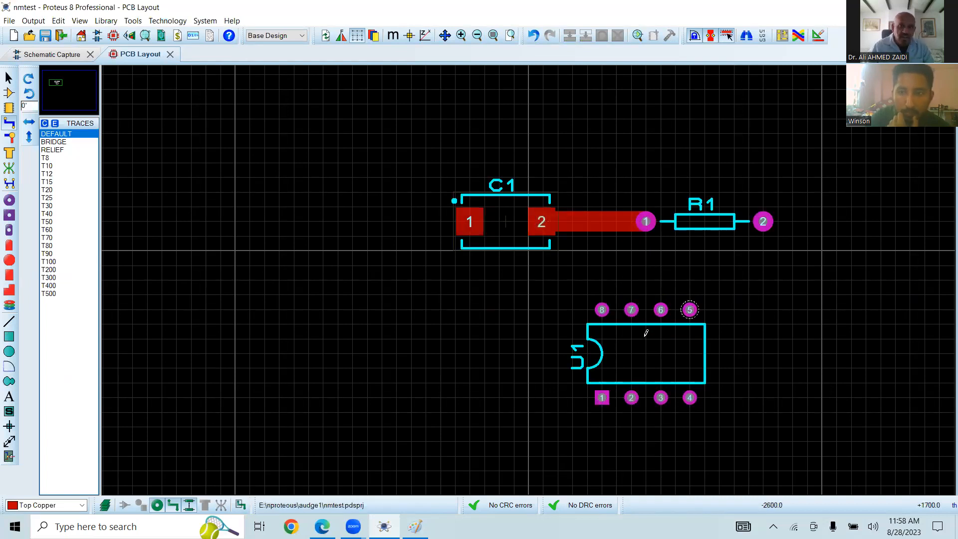
# Step: Wire the free end of R1 to pin 1 of U1 in the schematic
pyautogui.click(70, 55)
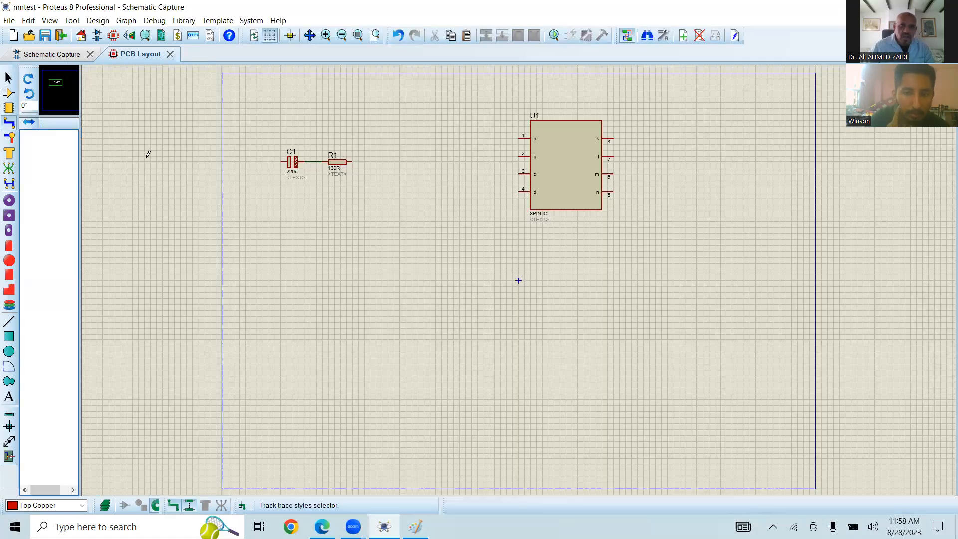
pyautogui.click(352, 161)
pyautogui.click(424, 133)
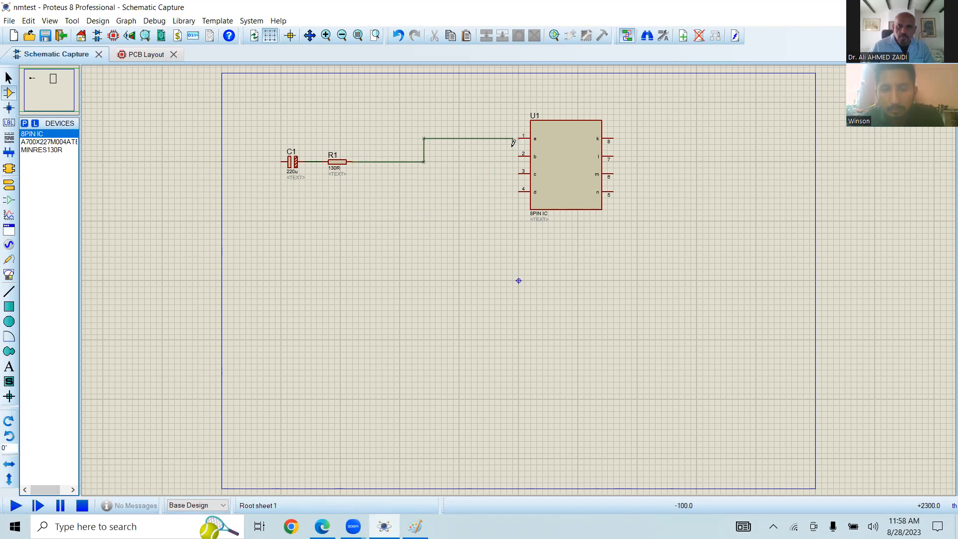
pyautogui.click(520, 138)
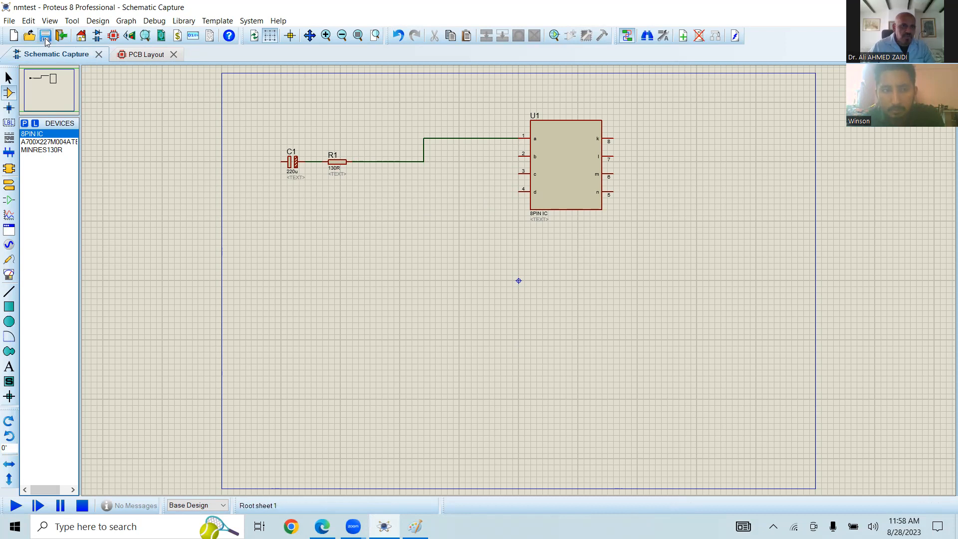
# Step: Route a DEFAULT top copper track in the PCB layout from U1 pad 1, below and around the IC, to R1 pad 2
pyautogui.click(150, 56)
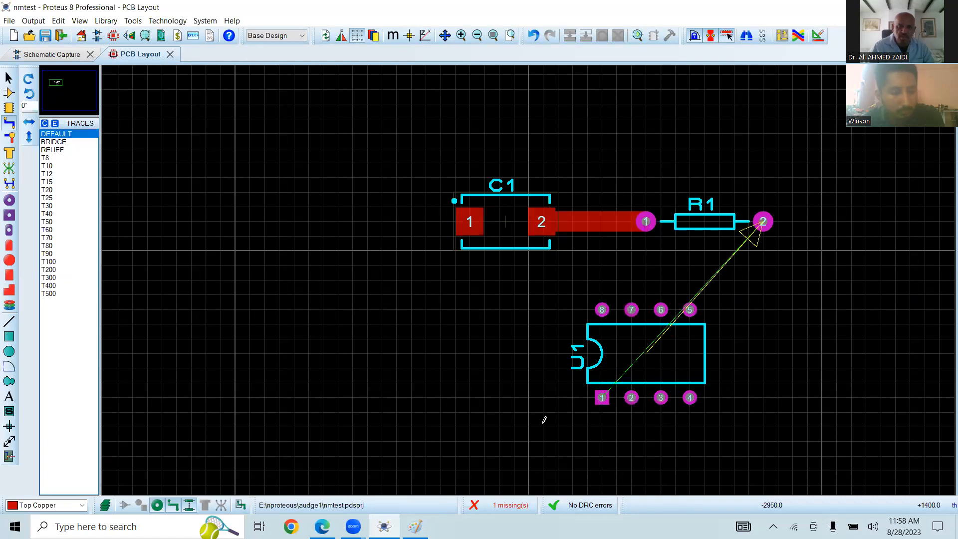
pyautogui.click(602, 397)
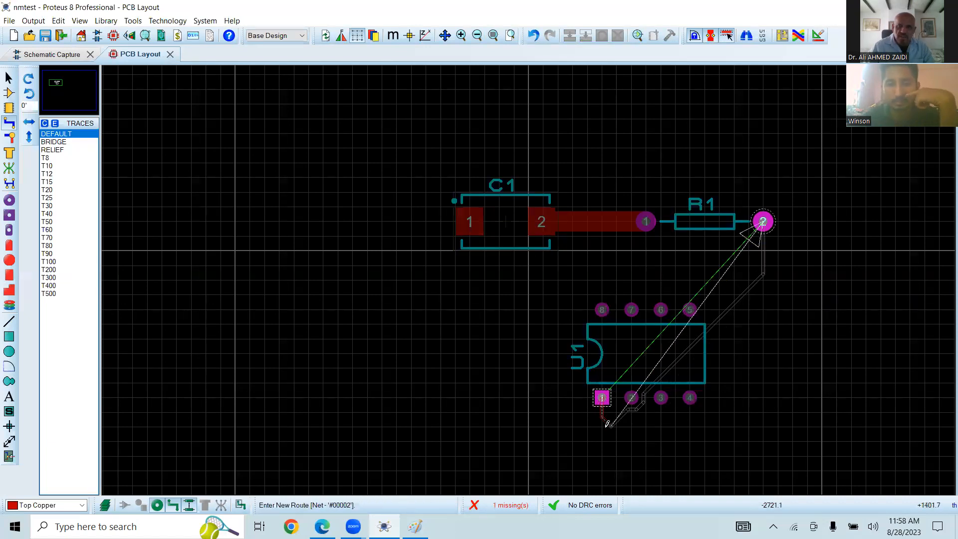
pyautogui.click(604, 450)
pyautogui.click(769, 452)
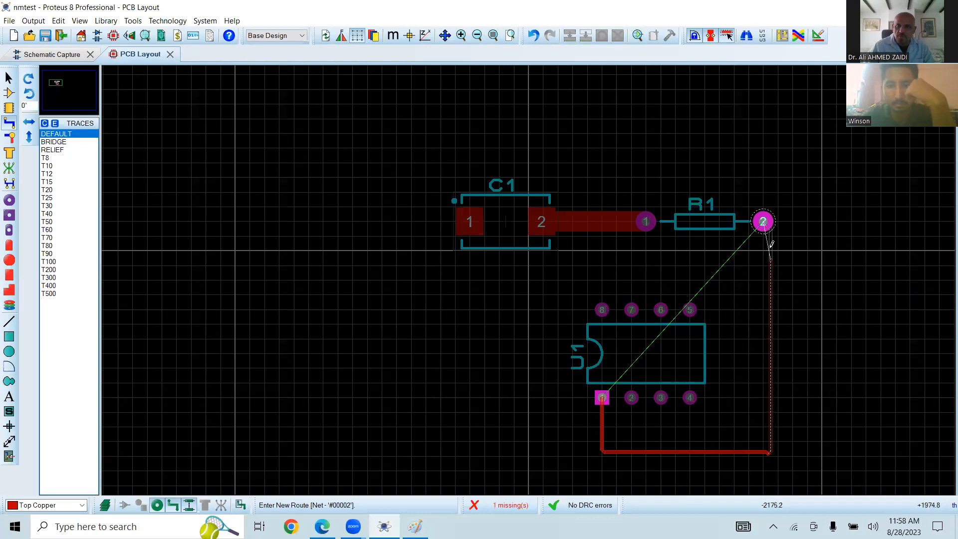
pyautogui.click(764, 222)
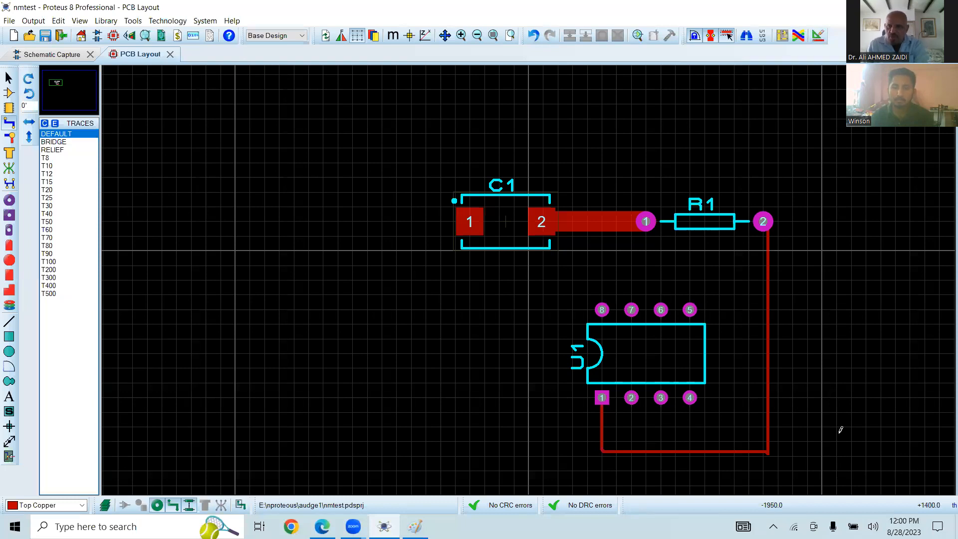
# Step: Set the board's coordinate origin just above U1, between the IC and the C1–R1 track
pyautogui.click(769, 425)
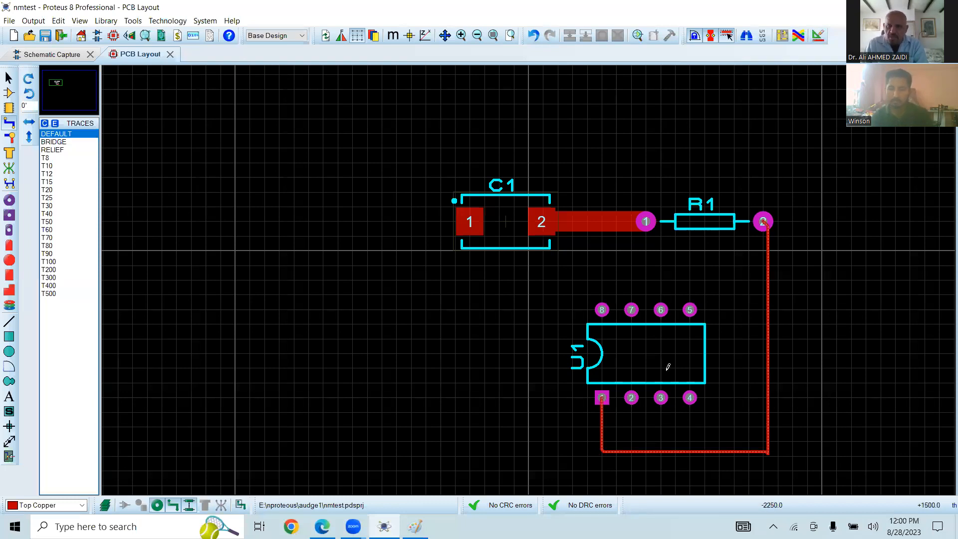
pyautogui.click(543, 271)
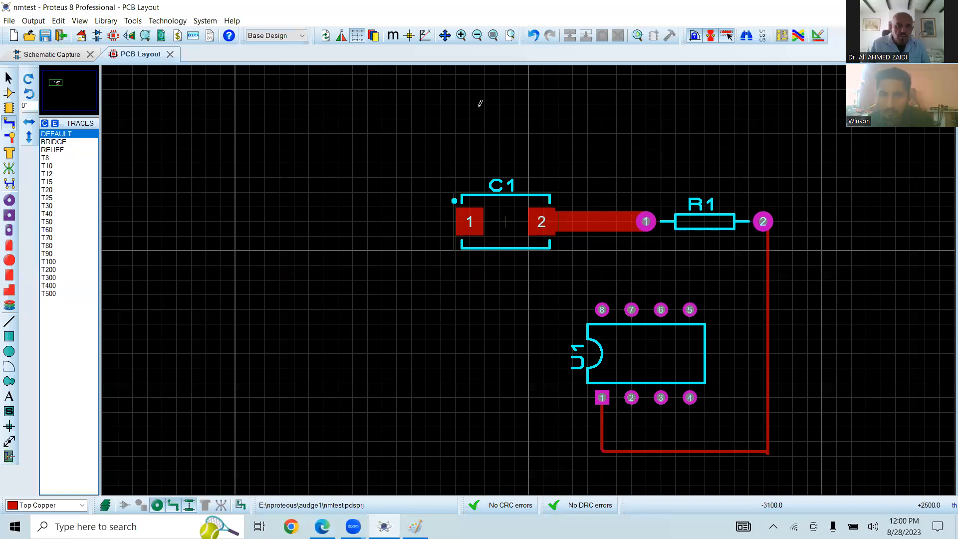
pyautogui.click(413, 38)
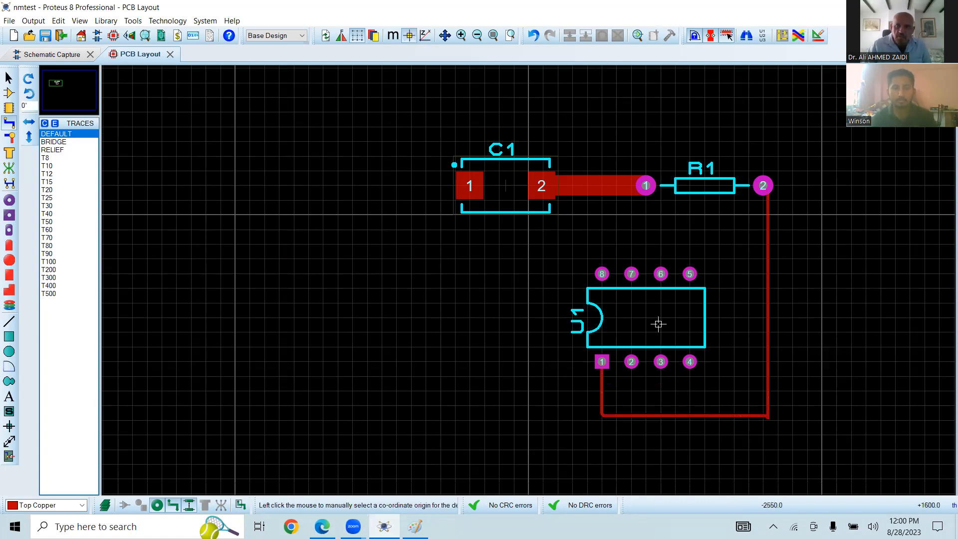
pyautogui.click(593, 244)
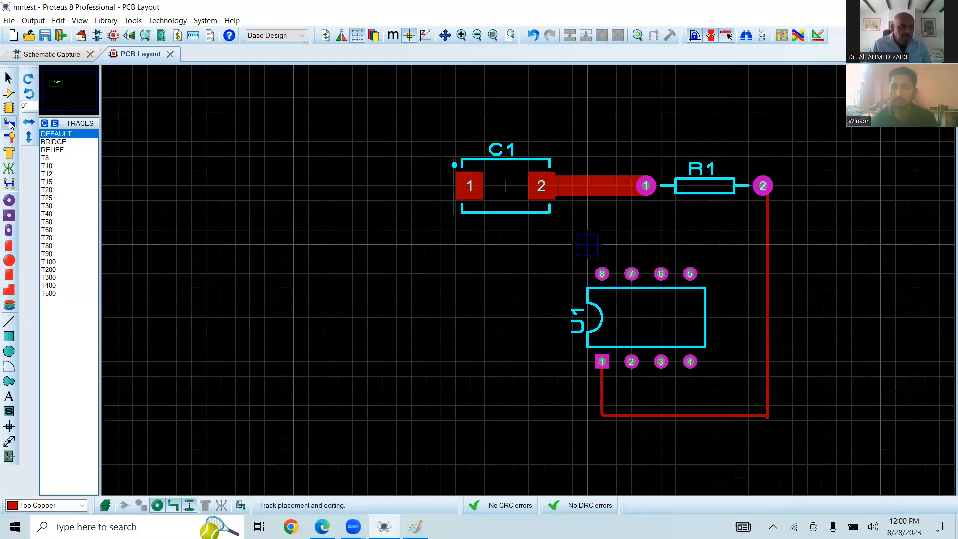
pyautogui.moveTo(310, 83); pyautogui.dragTo(878, 448)
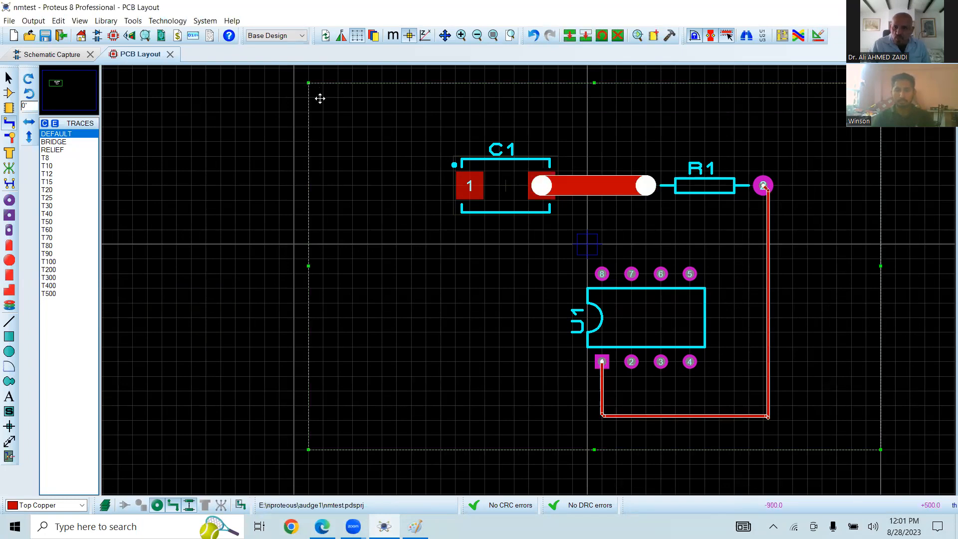
pyautogui.click(575, 250)
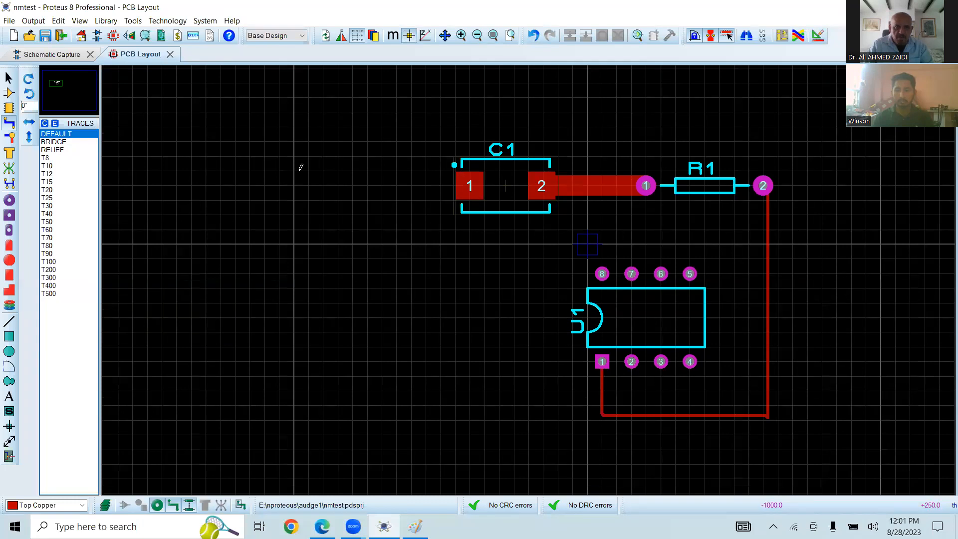
pyautogui.scroll(-3, 472, 243)
pyautogui.scroll(2, 530, 276)
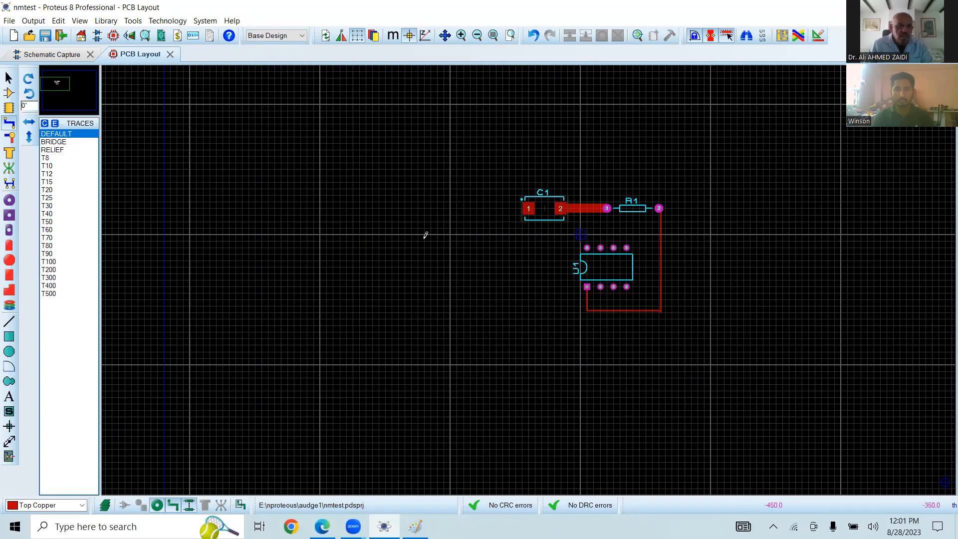
pyautogui.click(11, 128)
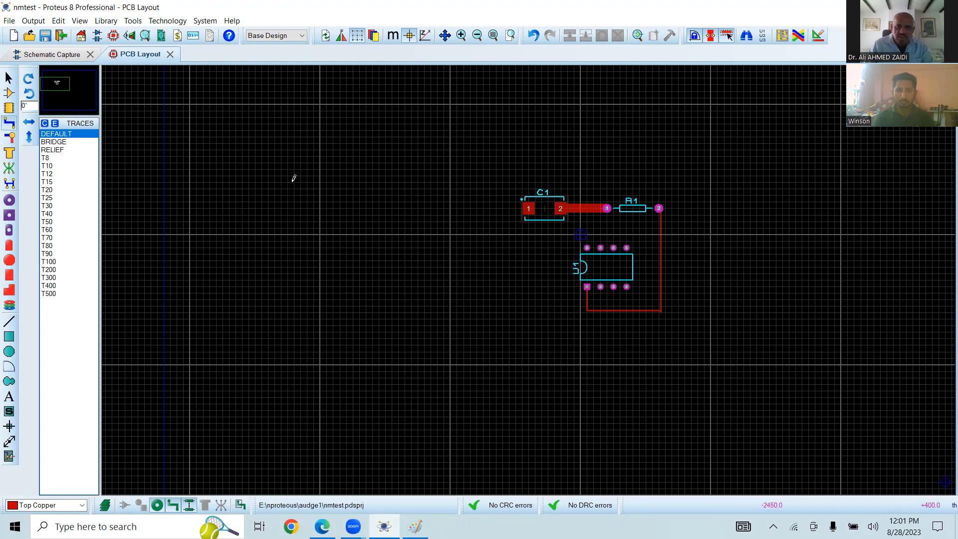
pyautogui.click(449, 104)
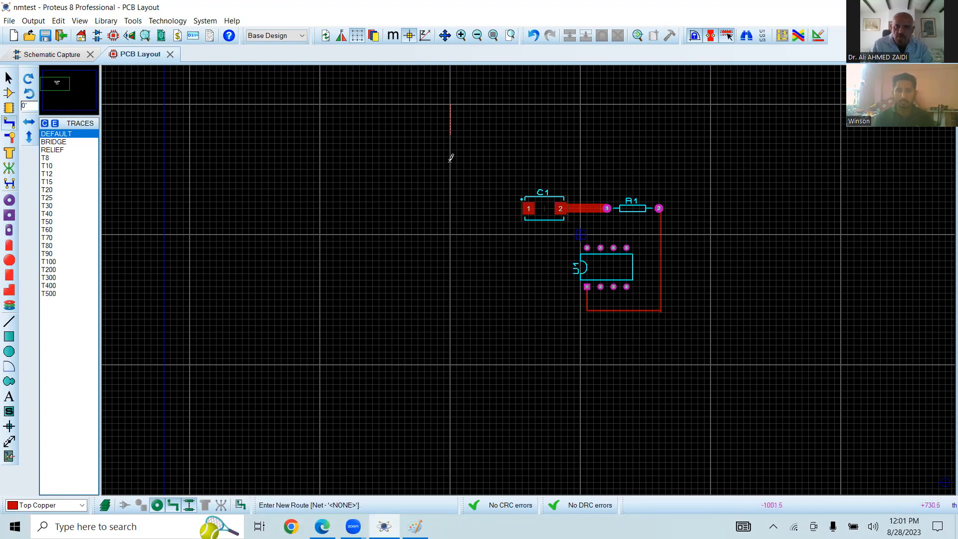
pyautogui.click(452, 364)
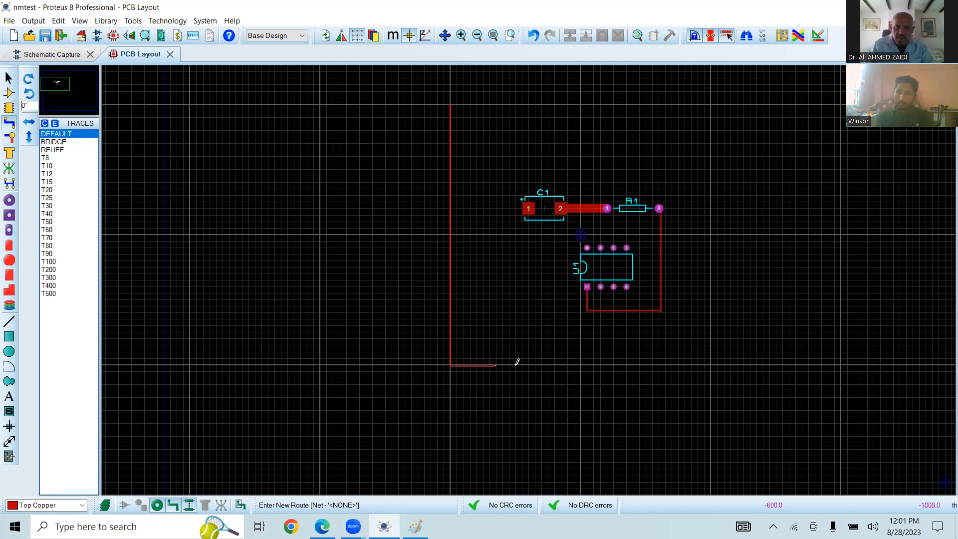
pyautogui.click(711, 103)
pyautogui.click(452, 104)
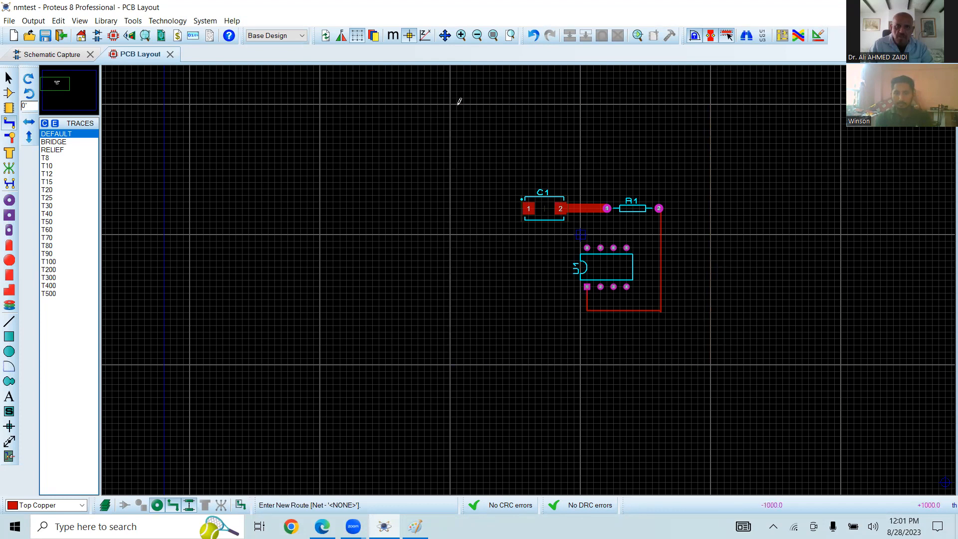
# Step: Draw a square DEFAULT top copper border of about 2000 × 2000 th around C1, R1 and U1, centred on the origin
pyautogui.click(451, 105)
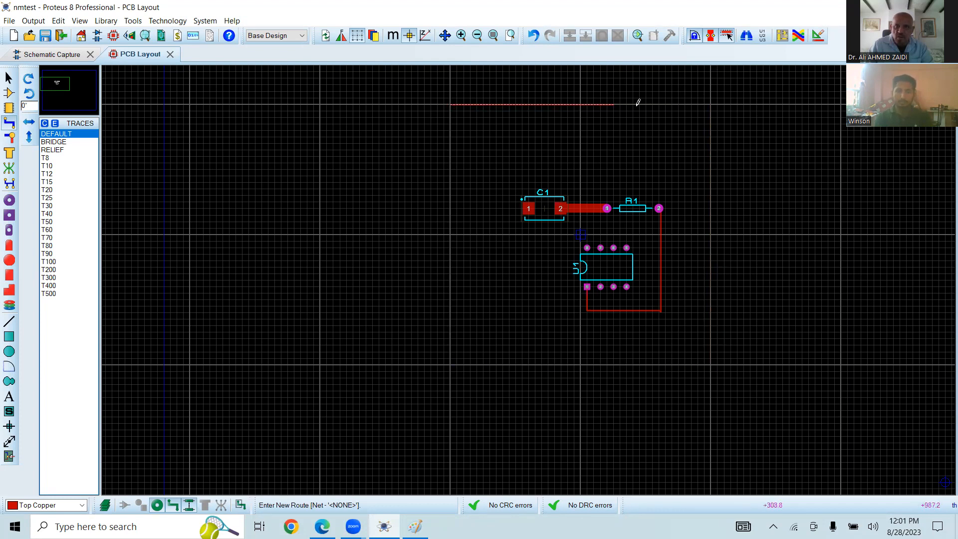
pyautogui.click(711, 104)
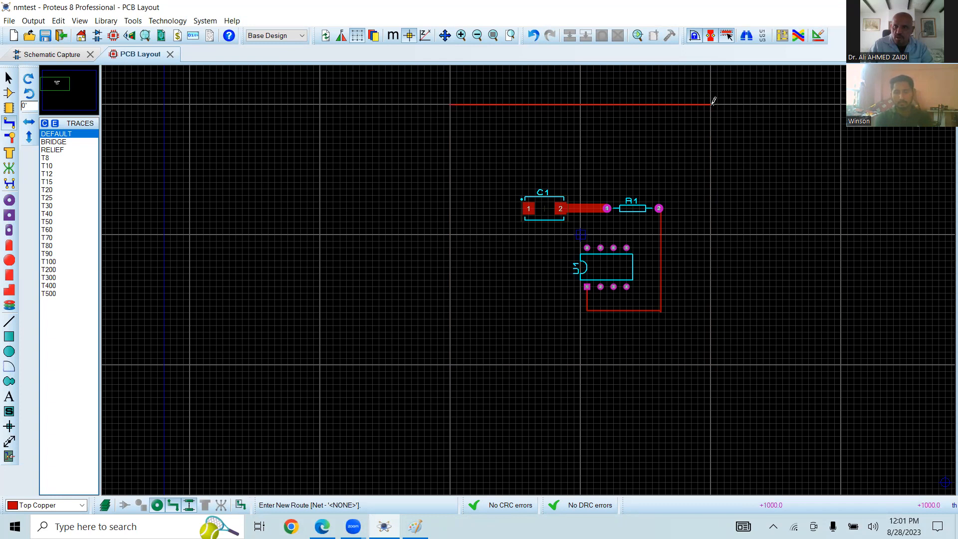
pyautogui.click(711, 364)
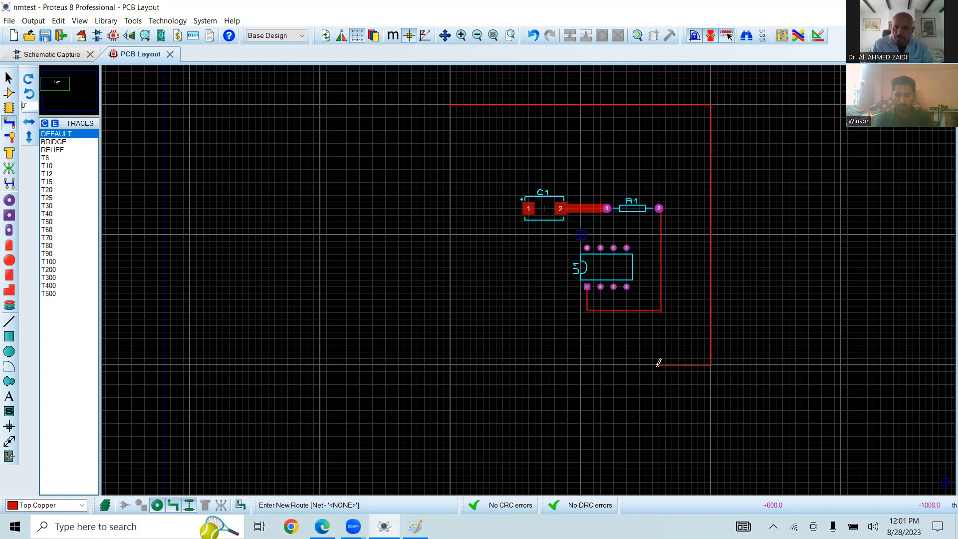
pyautogui.click(449, 365)
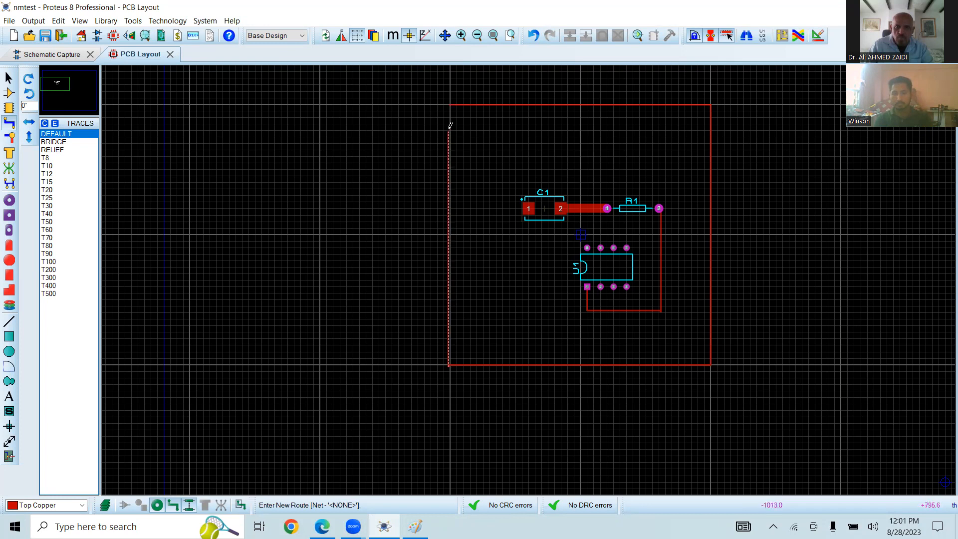
pyautogui.click(452, 107)
pyautogui.scroll(1, 486, 109)
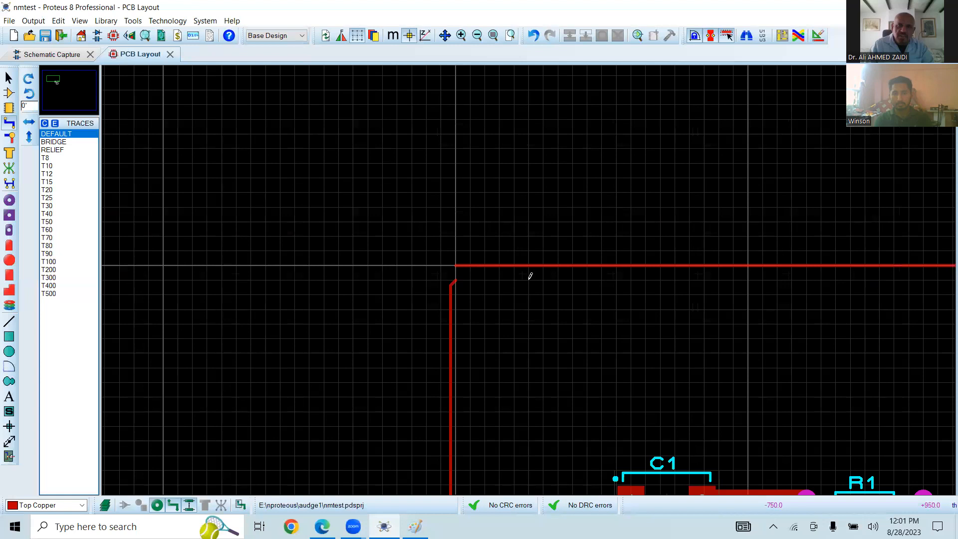
pyautogui.scroll(1, 529, 272)
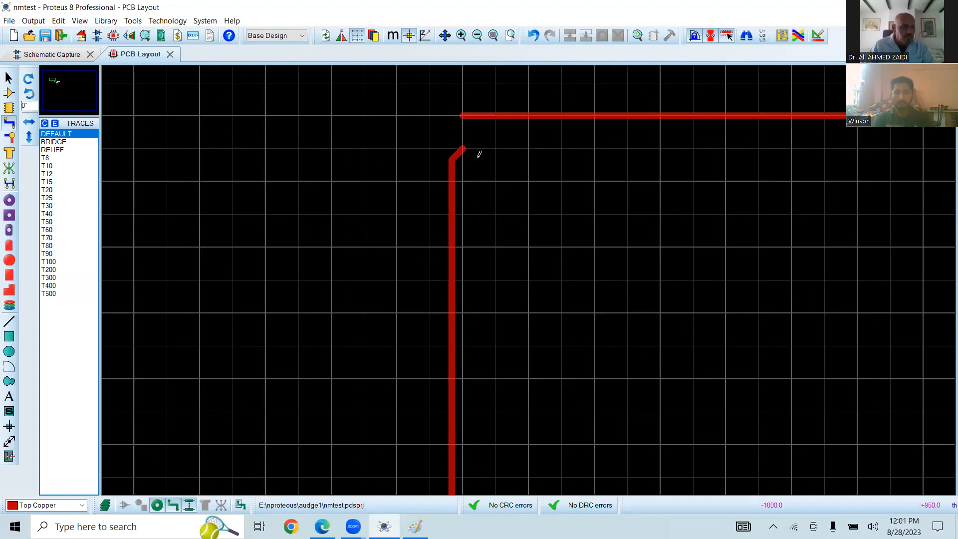
pyautogui.scroll(-4, 543, 257)
pyautogui.scroll(3, 532, 274)
pyautogui.scroll(-1, 444, 349)
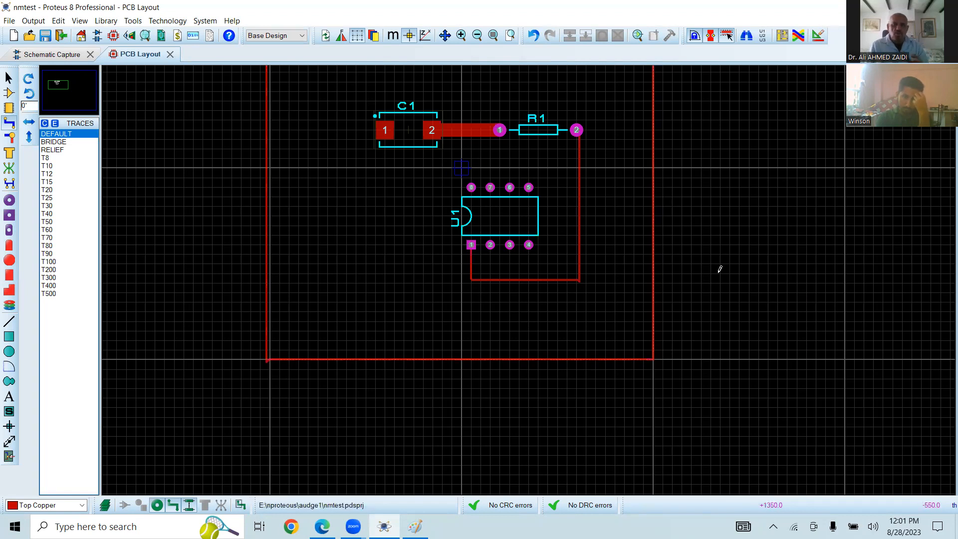
# Step: Review the board's default clearance rules in the Design Rule Manager and accept them
pyautogui.click(822, 37)
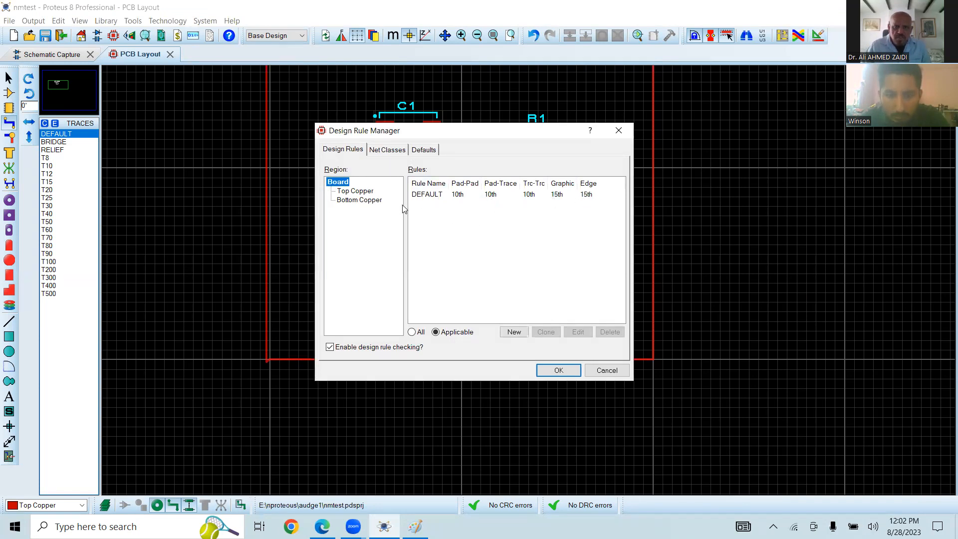
pyautogui.click(558, 370)
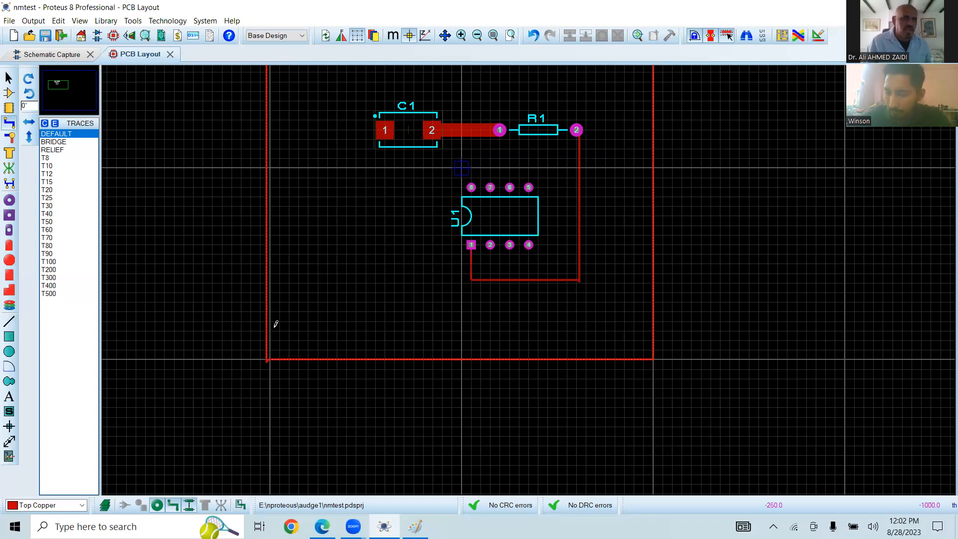
pyautogui.click(72, 56)
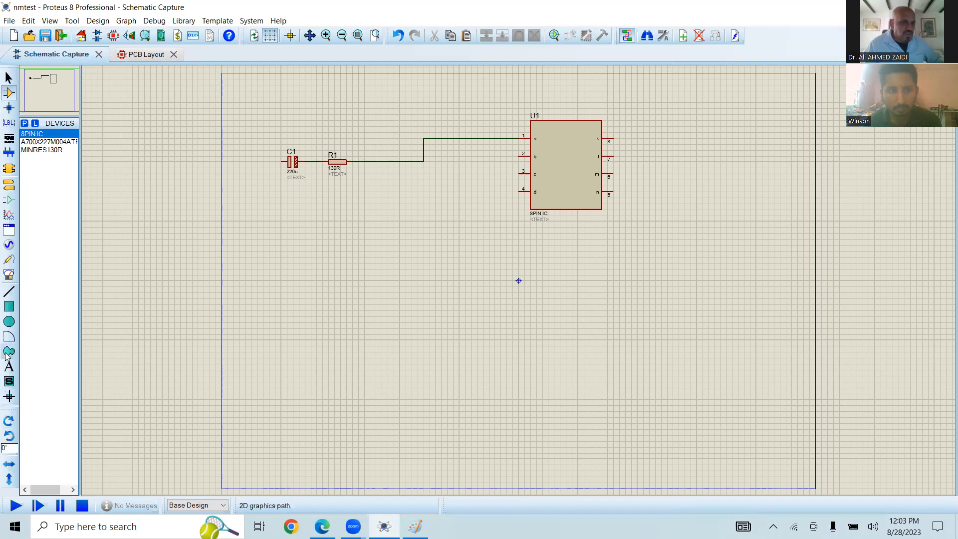
pyautogui.click(9, 91)
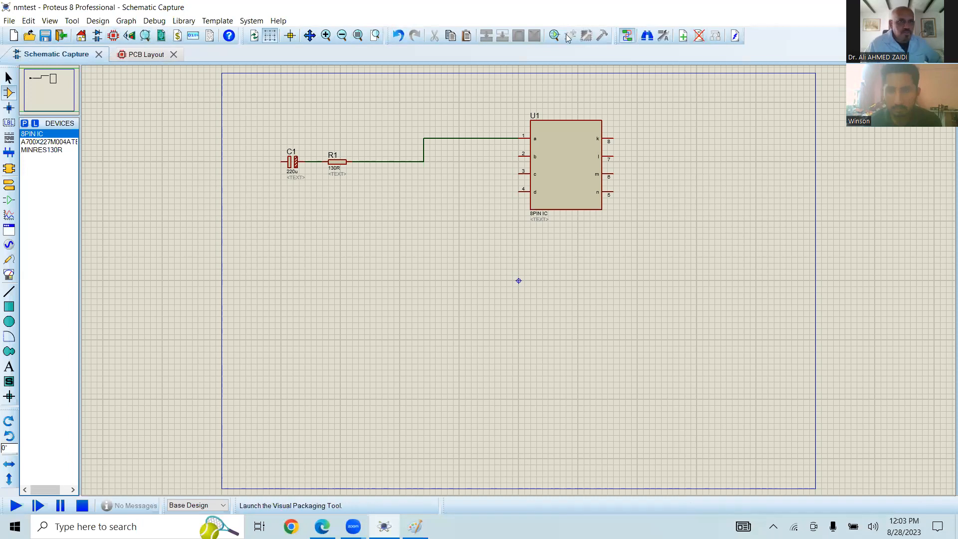
pyautogui.click(149, 61)
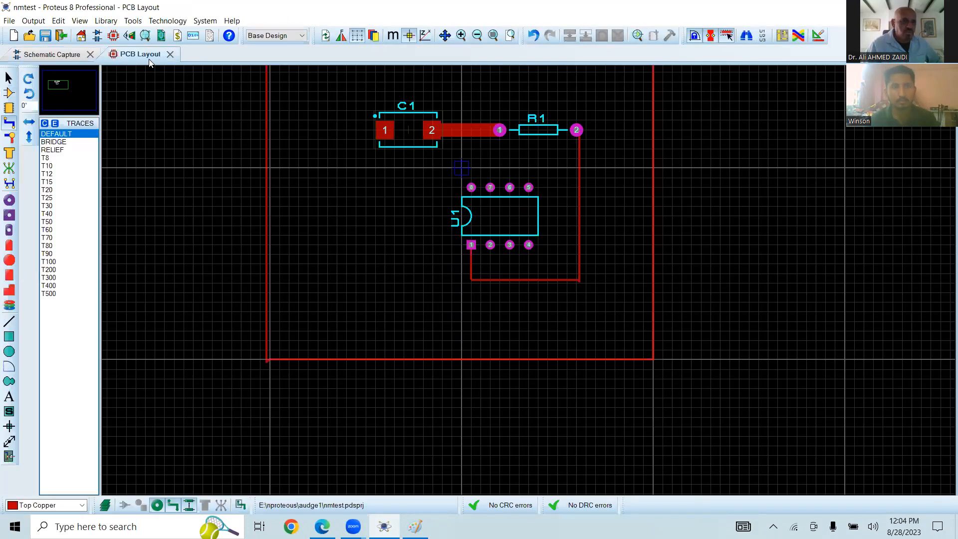